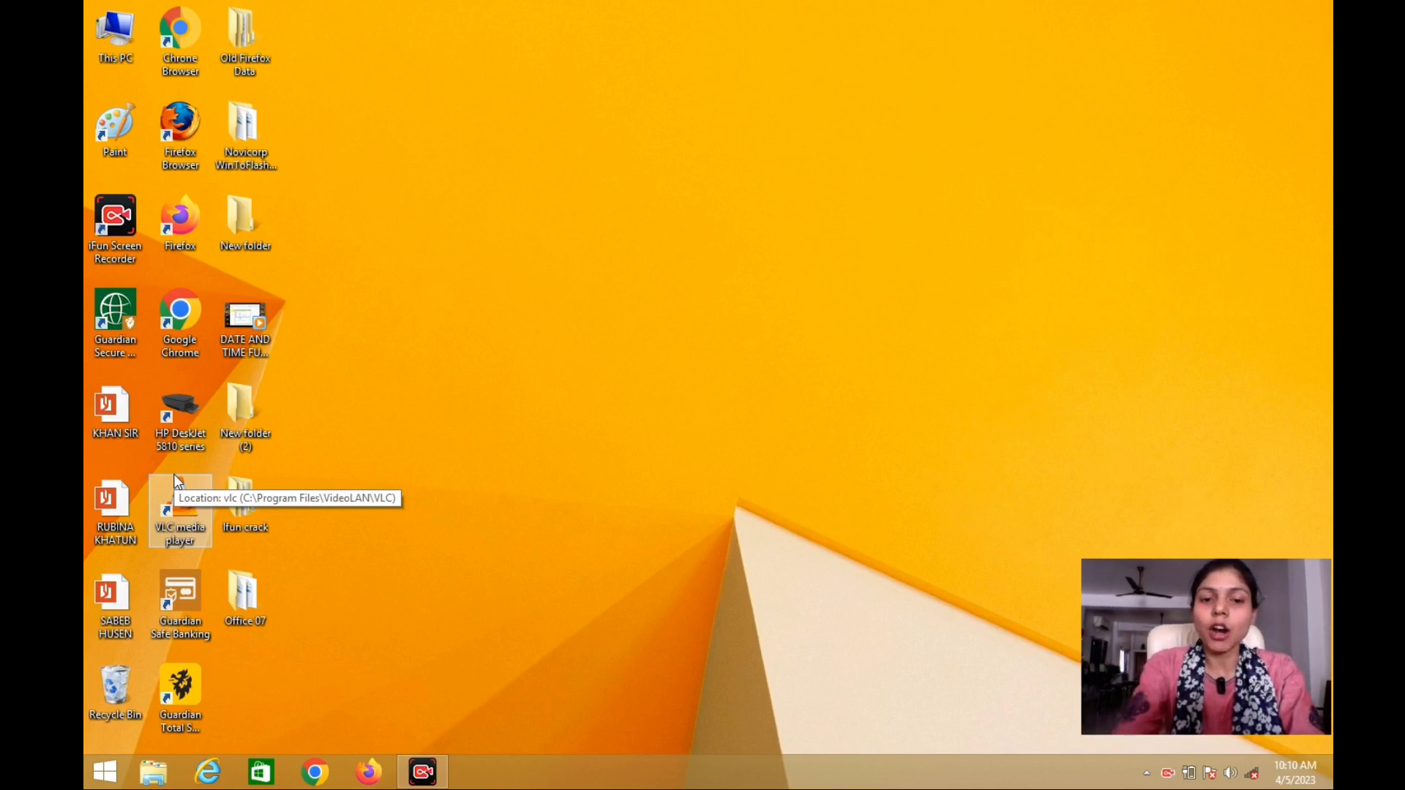
Launch Paint with the Run command mspaint and close its window again
{"action": "key", "text": "super+r"}
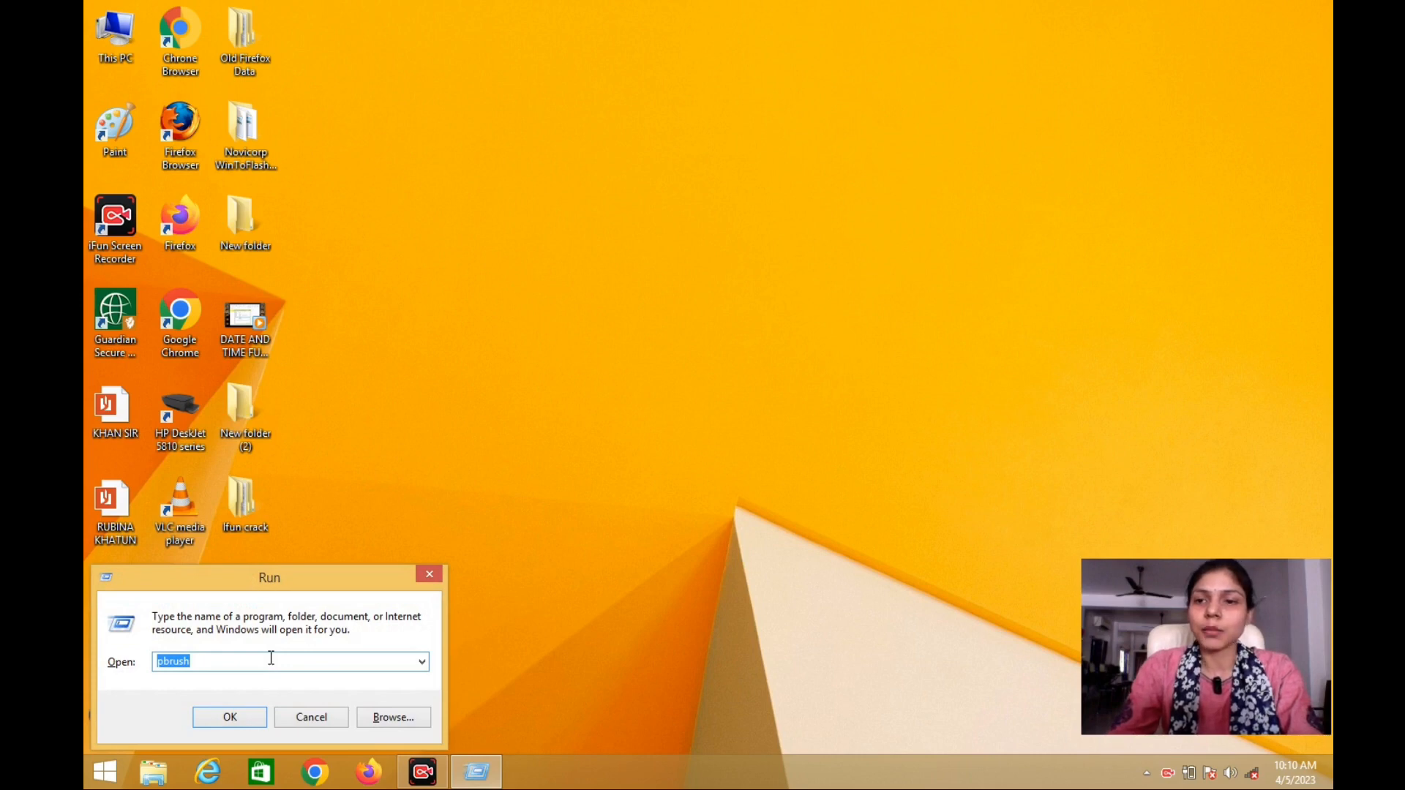
{"action": "key", "text": "BackSpace"}
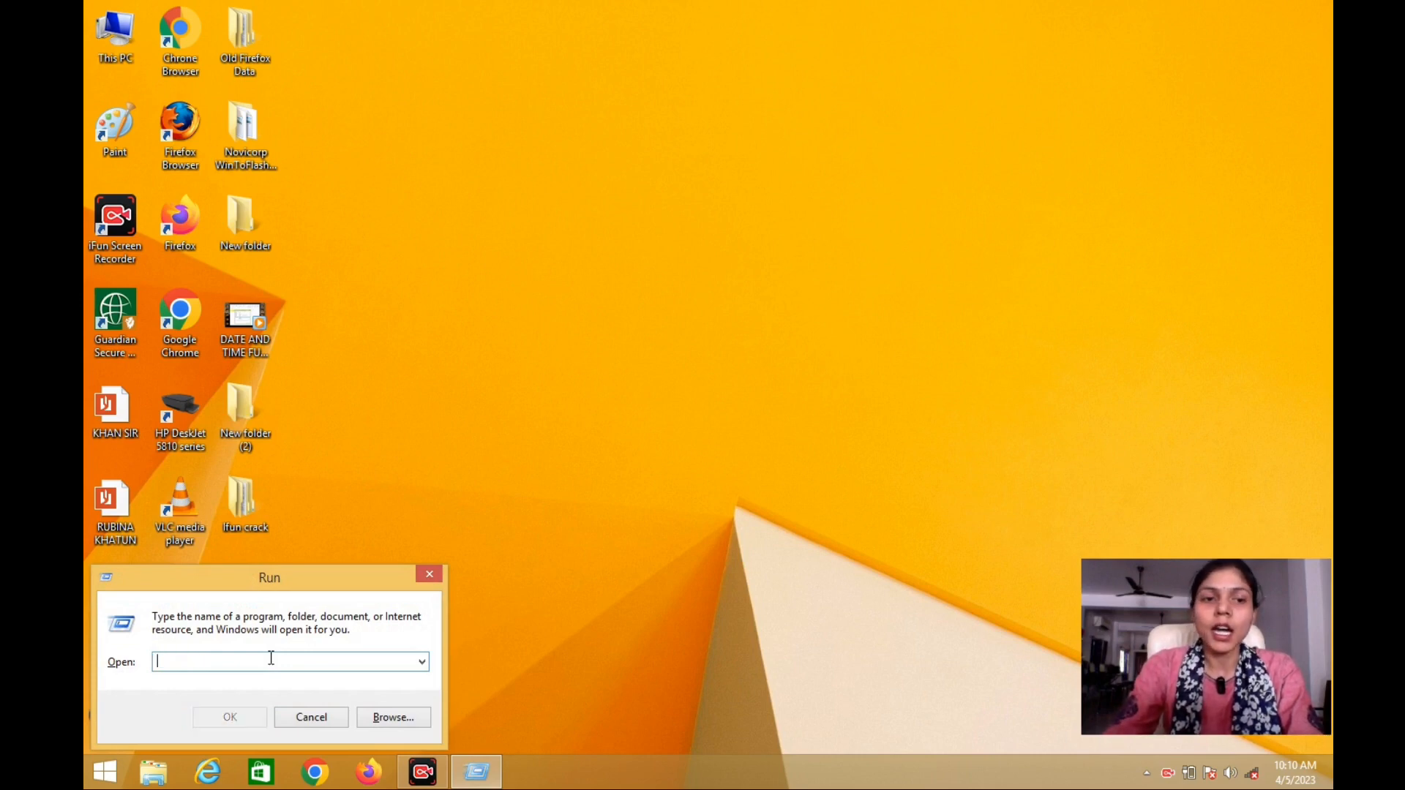
{"action": "type", "text": "mspaint"}
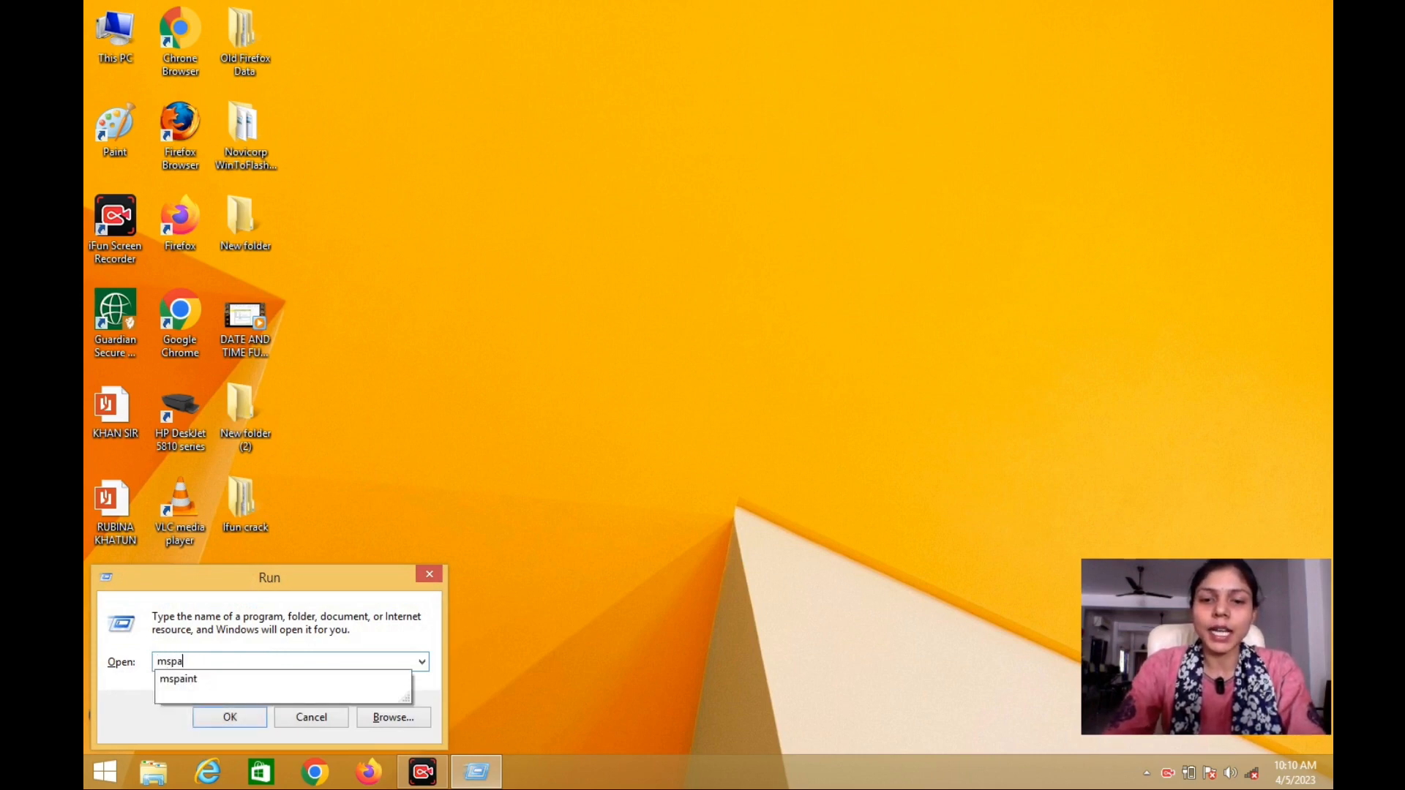
{"action": "left_click", "coordinate": [271, 658]}
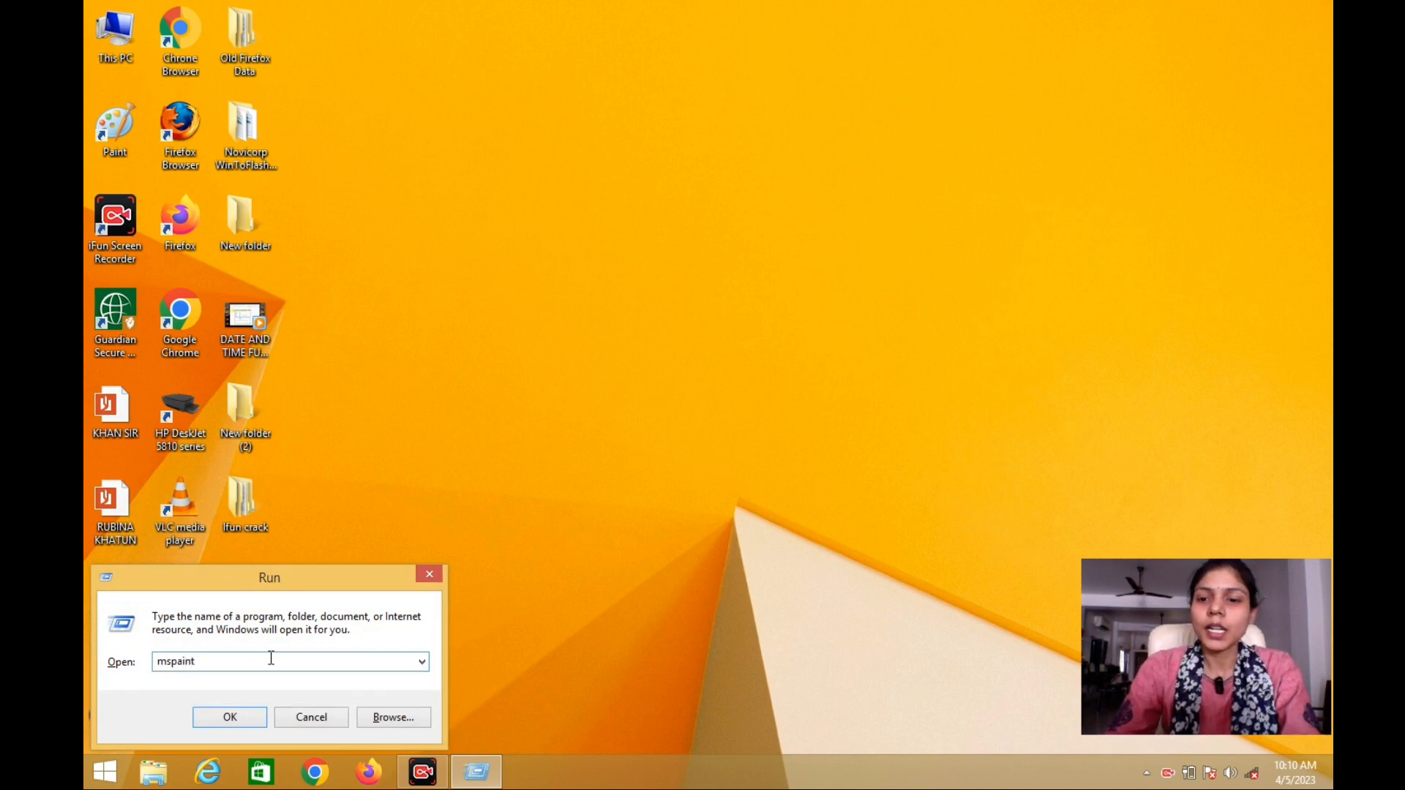
{"action": "key", "text": "Return"}
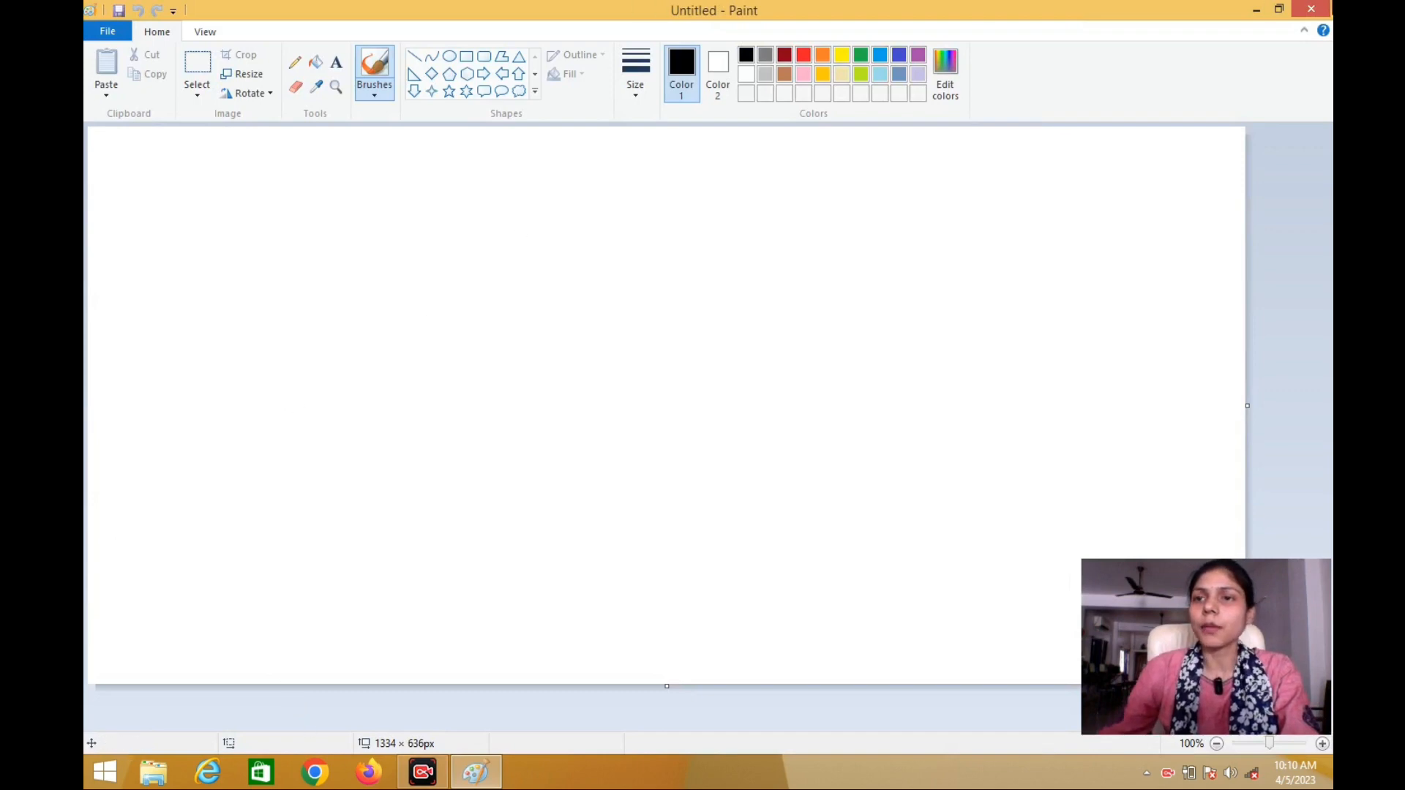
{"action": "left_click", "coordinate": [1309, 11]}
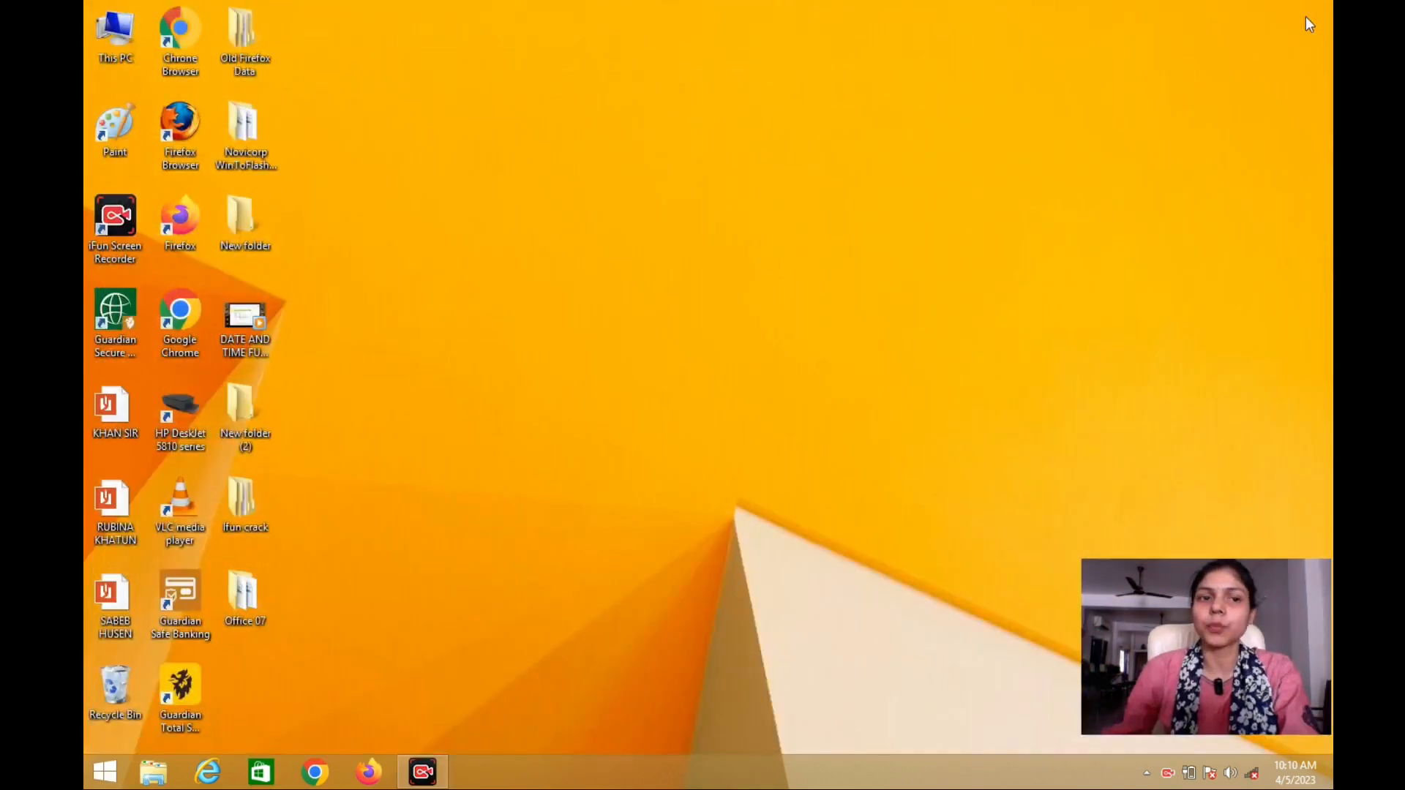
Open Paint with the Run command pbrush
{"action": "key", "text": "super+r"}
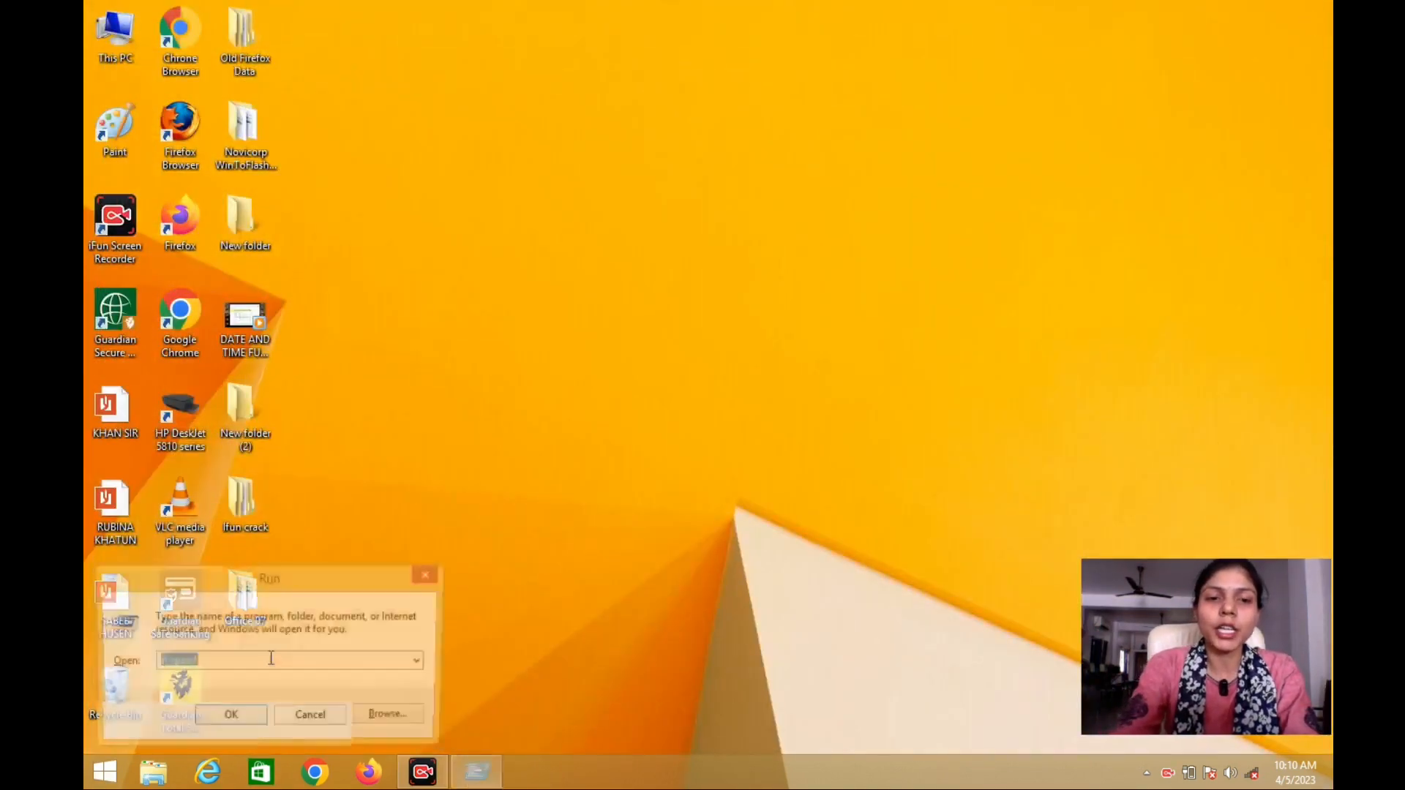
{"action": "key", "text": "BackSpace"}
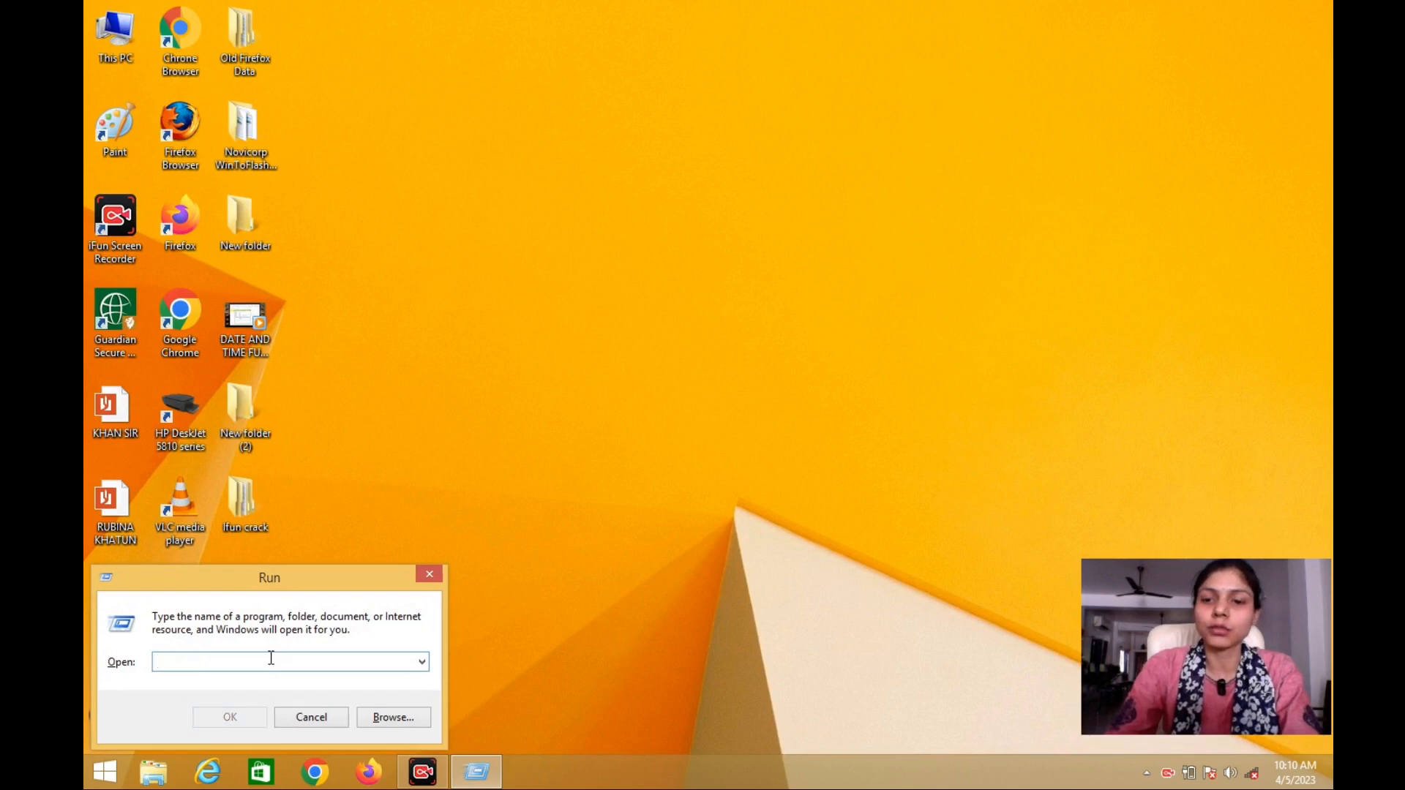
{"action": "type", "text": "pbrus"}
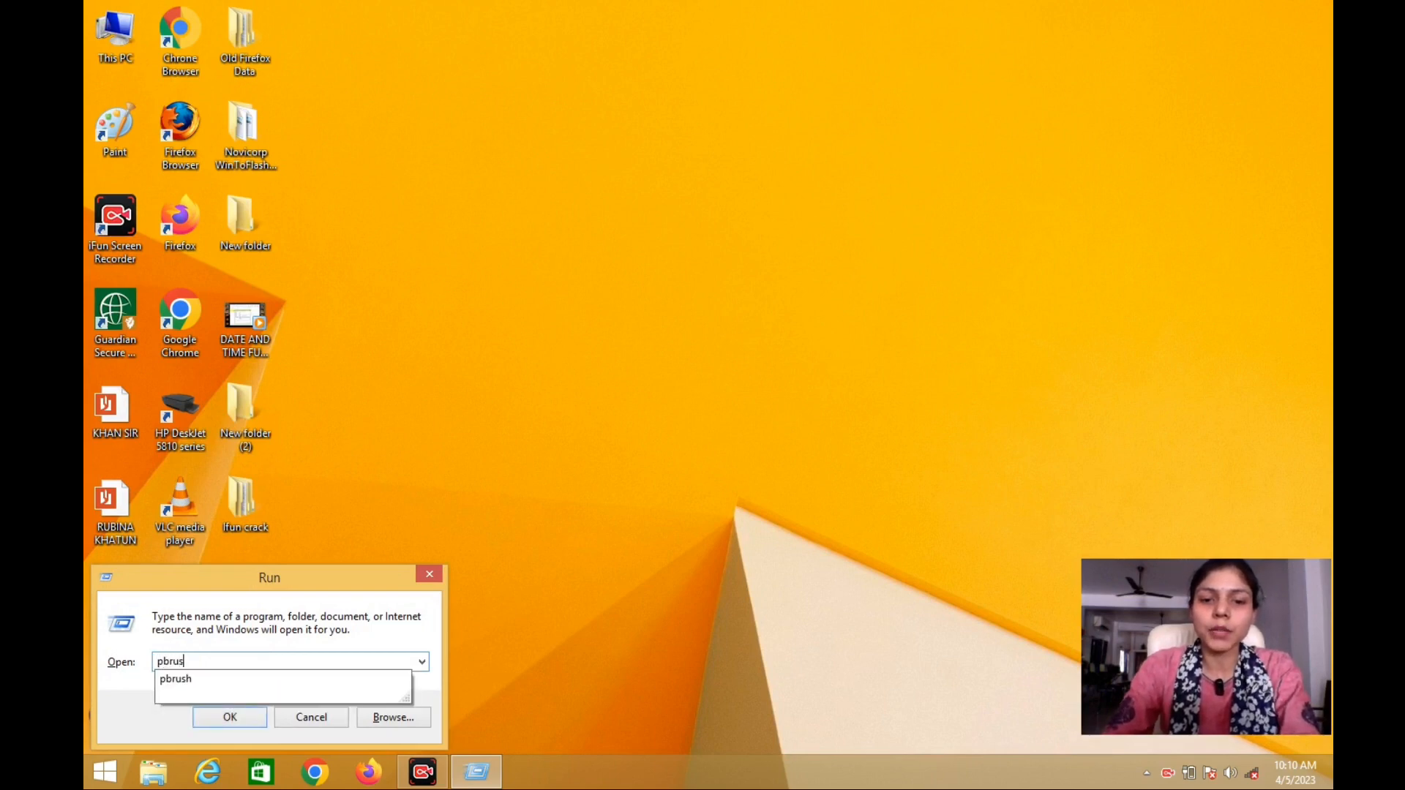
{"action": "type", "text": "h"}
{"action": "key", "text": "Return"}
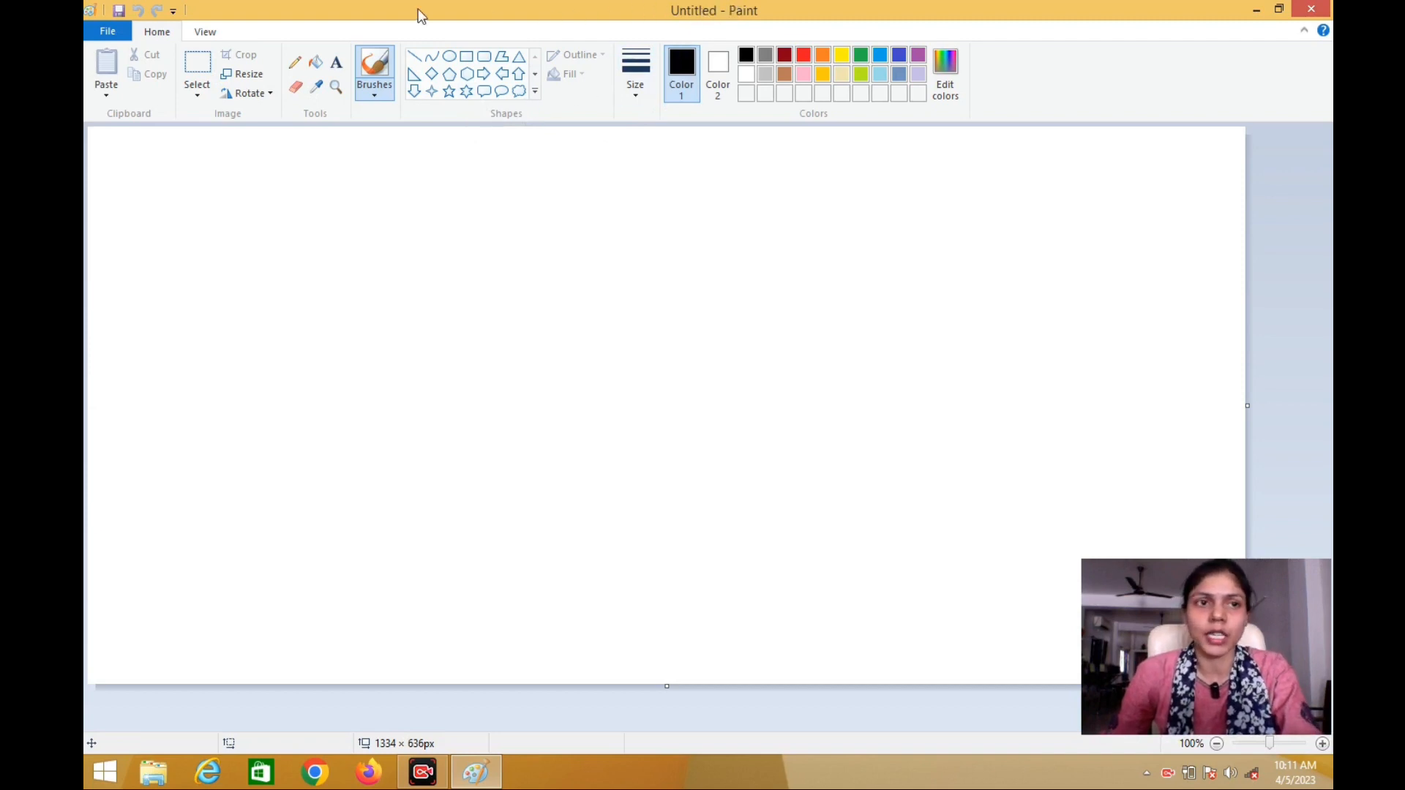
Draw a black-outlined ellipse about 224 × 208 px in the upper-left area of the canvas
{"action": "left_click", "coordinate": [449, 57]}
{"action": "left_click_drag", "start_coordinate": [184, 230], "coordinate": [379, 414]}
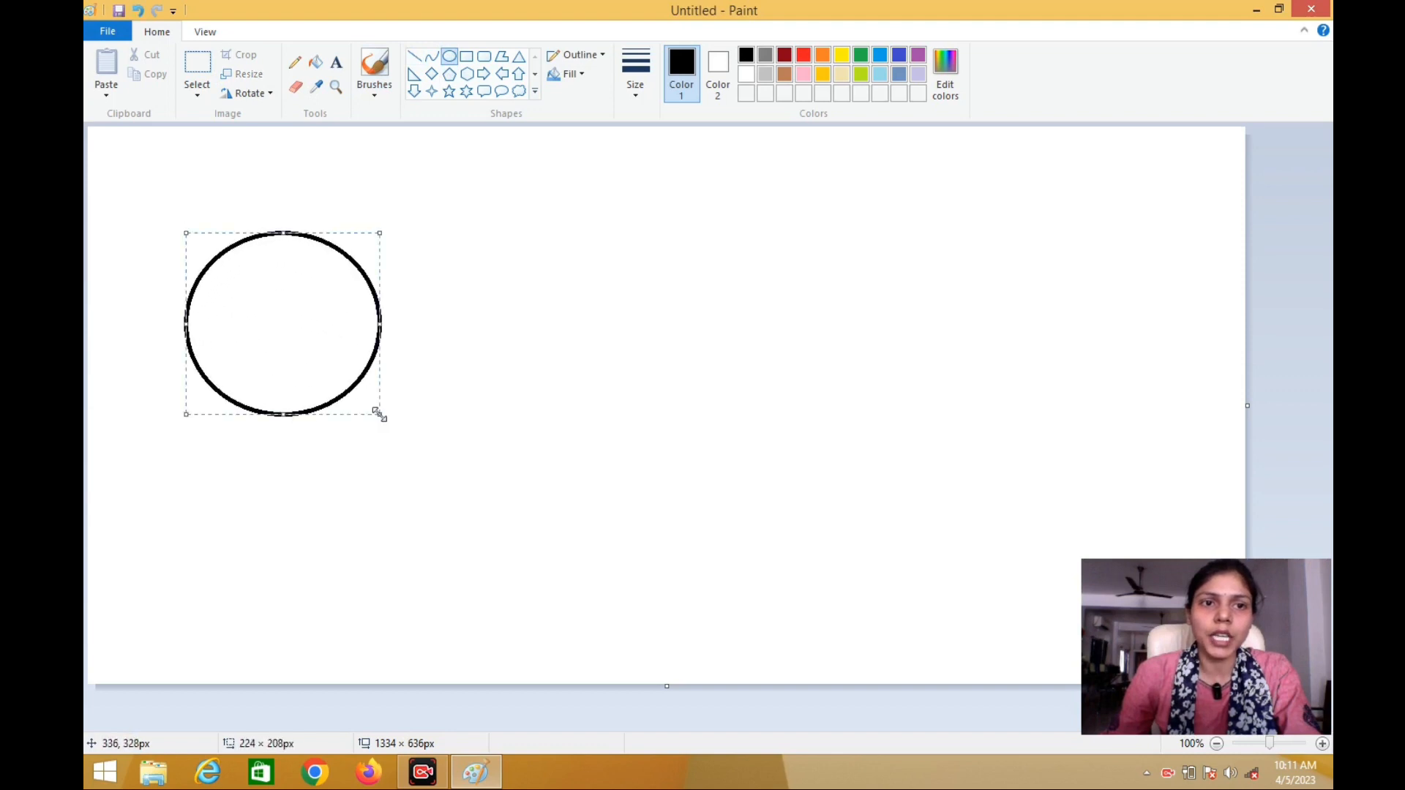
{"action": "left_click", "coordinate": [559, 281]}
Save the drawing as a PNG picture named bds in the Desktop folder
{"action": "left_click", "coordinate": [124, 32]}
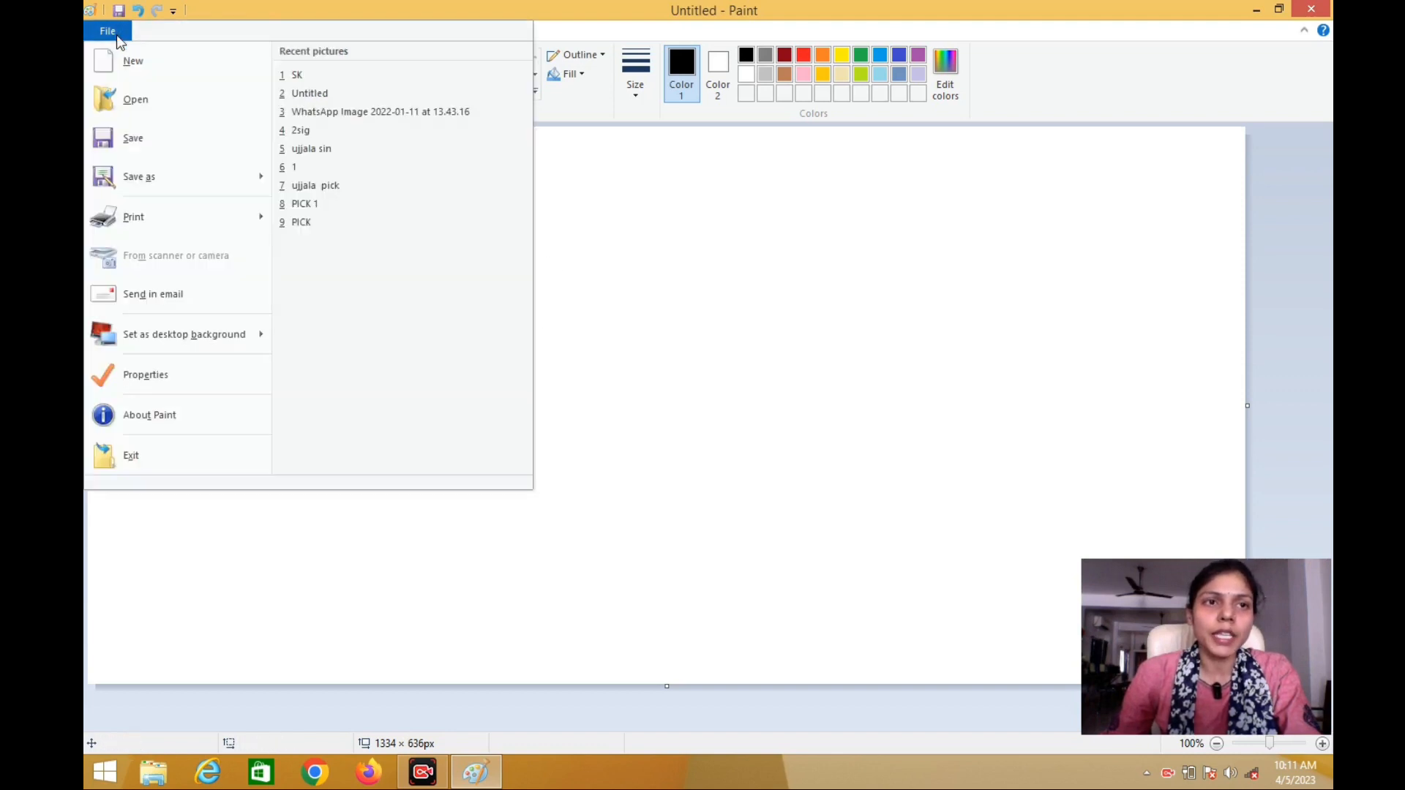
{"action": "left_click", "coordinate": [146, 177]}
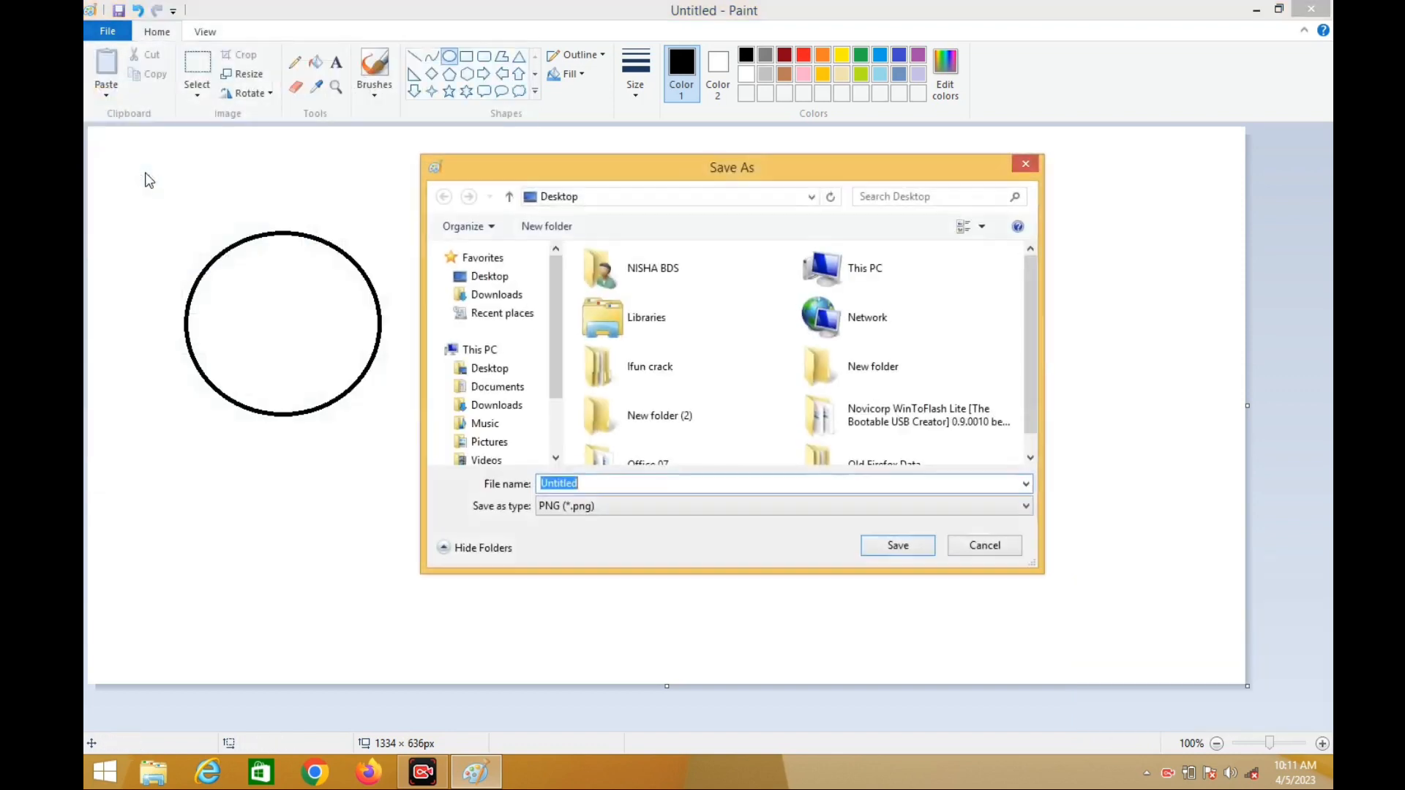
{"action": "left_click", "coordinate": [613, 483]}
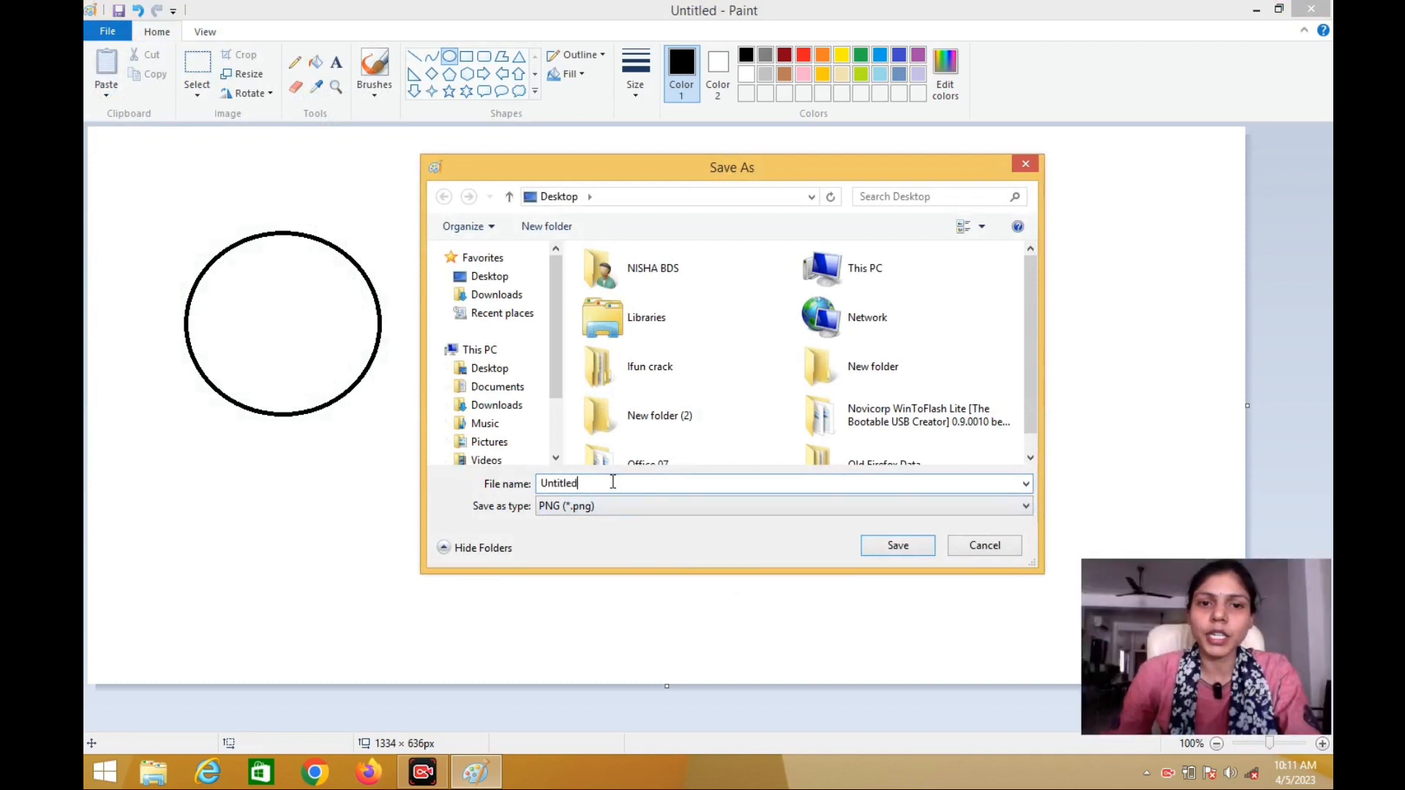
{"action": "key", "text": "BackSpace"}
{"action": "key", "text": "BackSpace"}
{"action": "key", "text": "BackSpace"}
{"action": "key", "text": "BackSpace"}
{"action": "key", "text": "BackSpace"}
{"action": "key", "text": "BackSpace"}
{"action": "key", "text": "BackSpace"}
{"action": "key", "text": "BackSpace"}
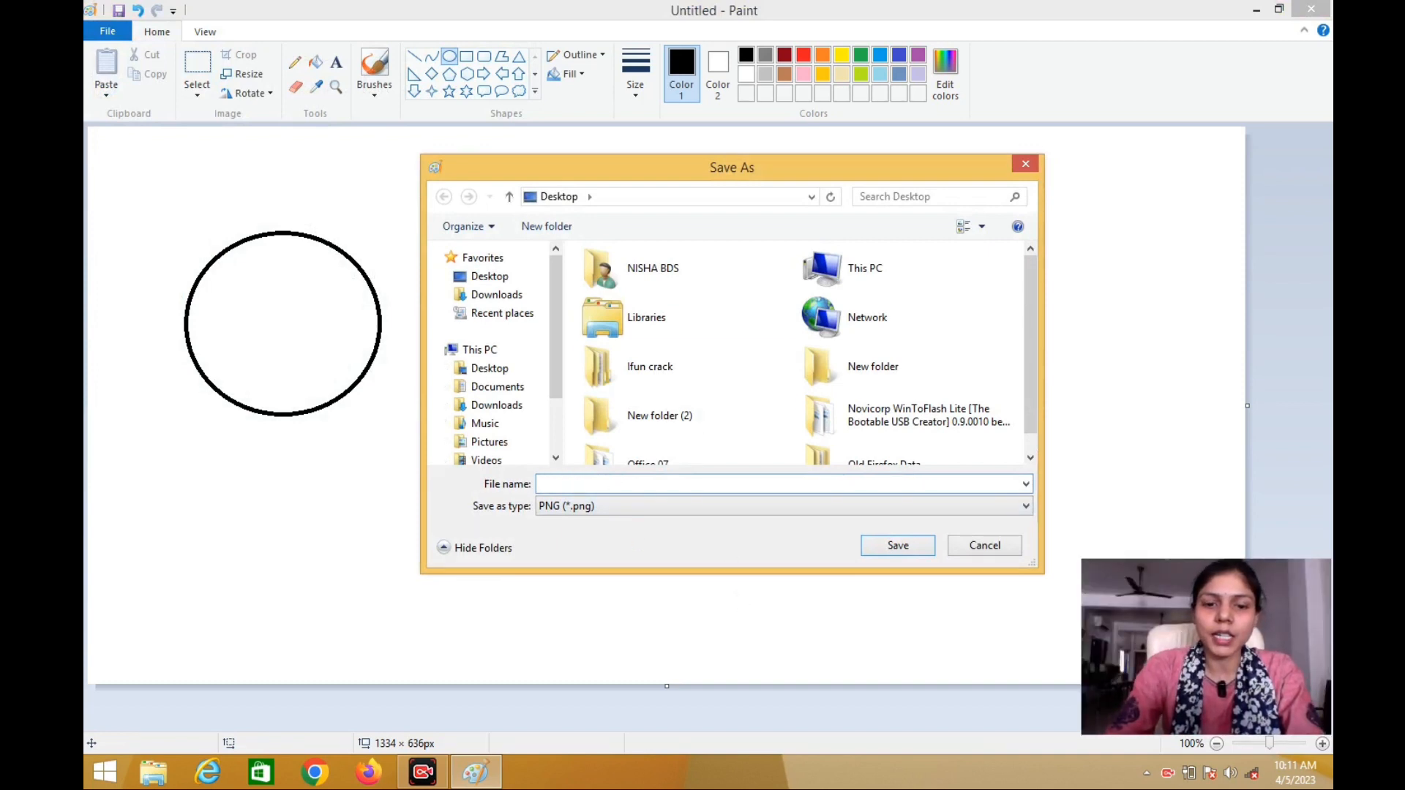
{"action": "type", "text": "bds"}
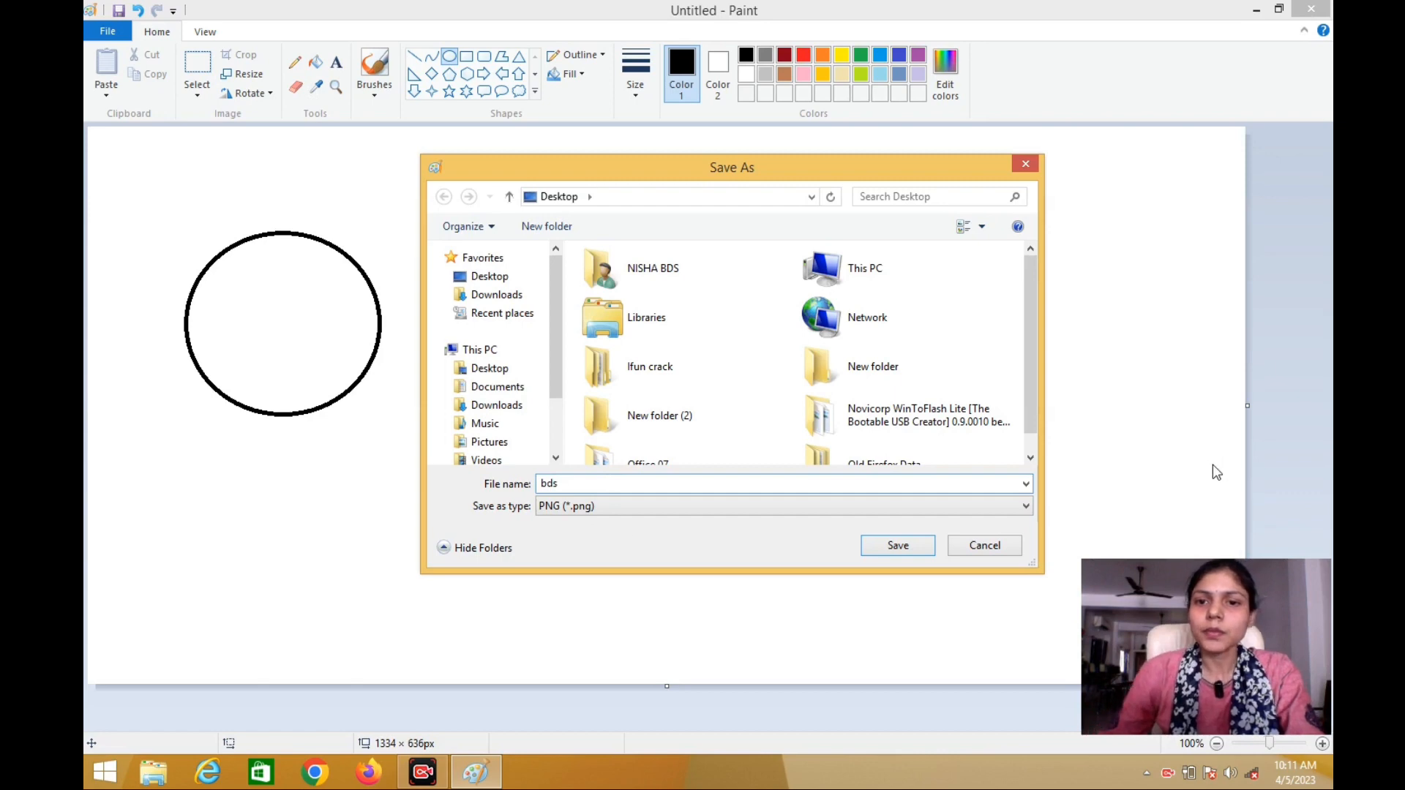
{"action": "left_click", "coordinate": [477, 377]}
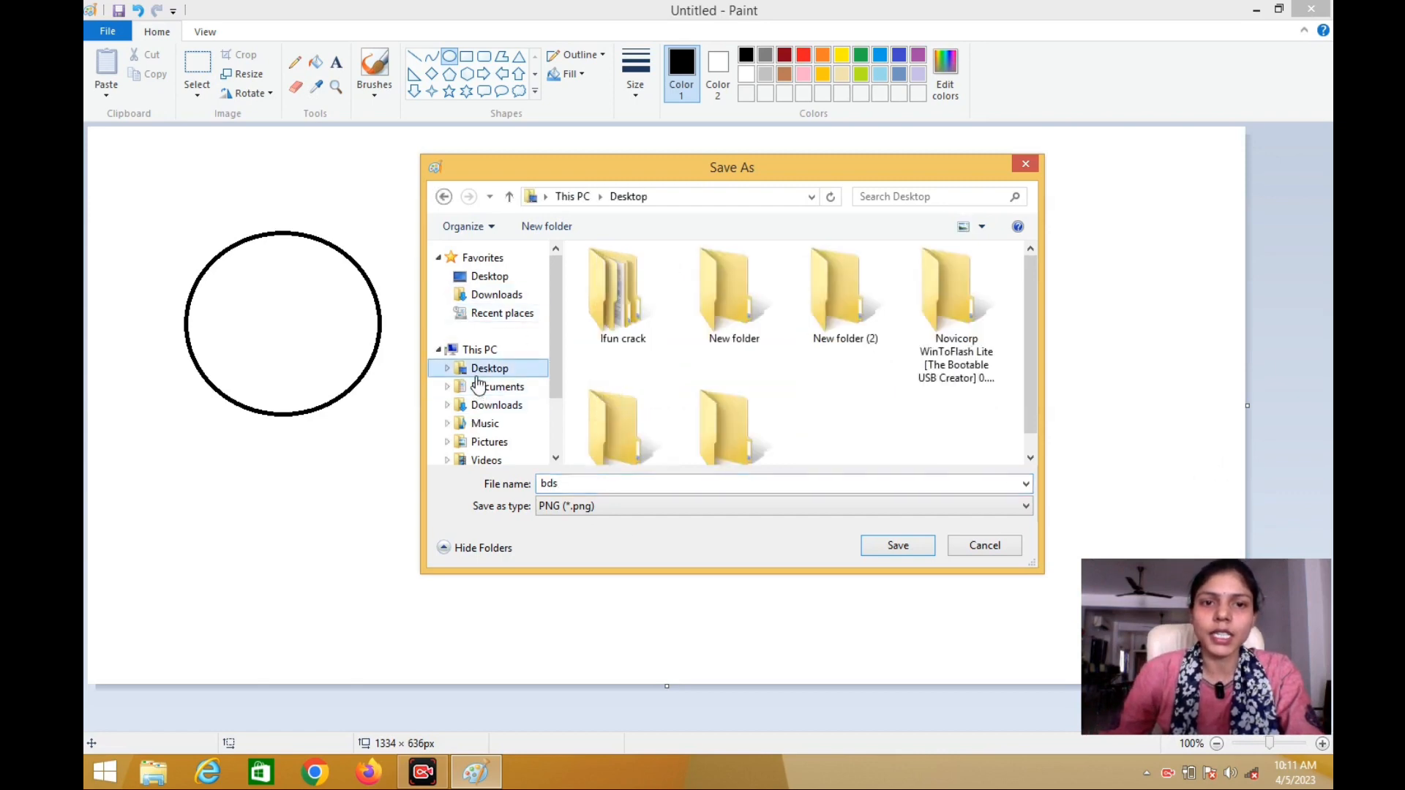
{"action": "left_click", "coordinate": [896, 548]}
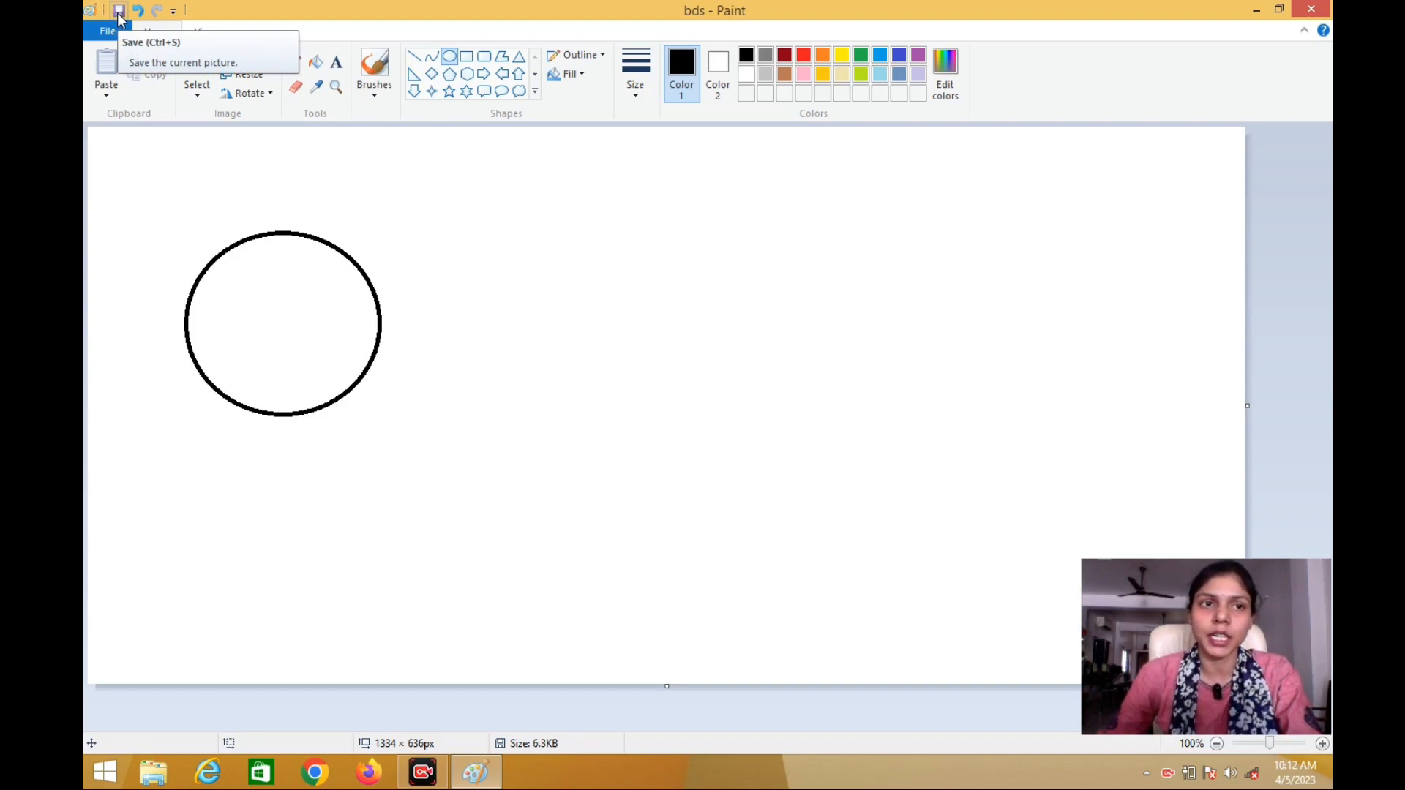
Add the Open command to the Quick Access Toolbar
{"action": "left_click", "coordinate": [175, 11]}
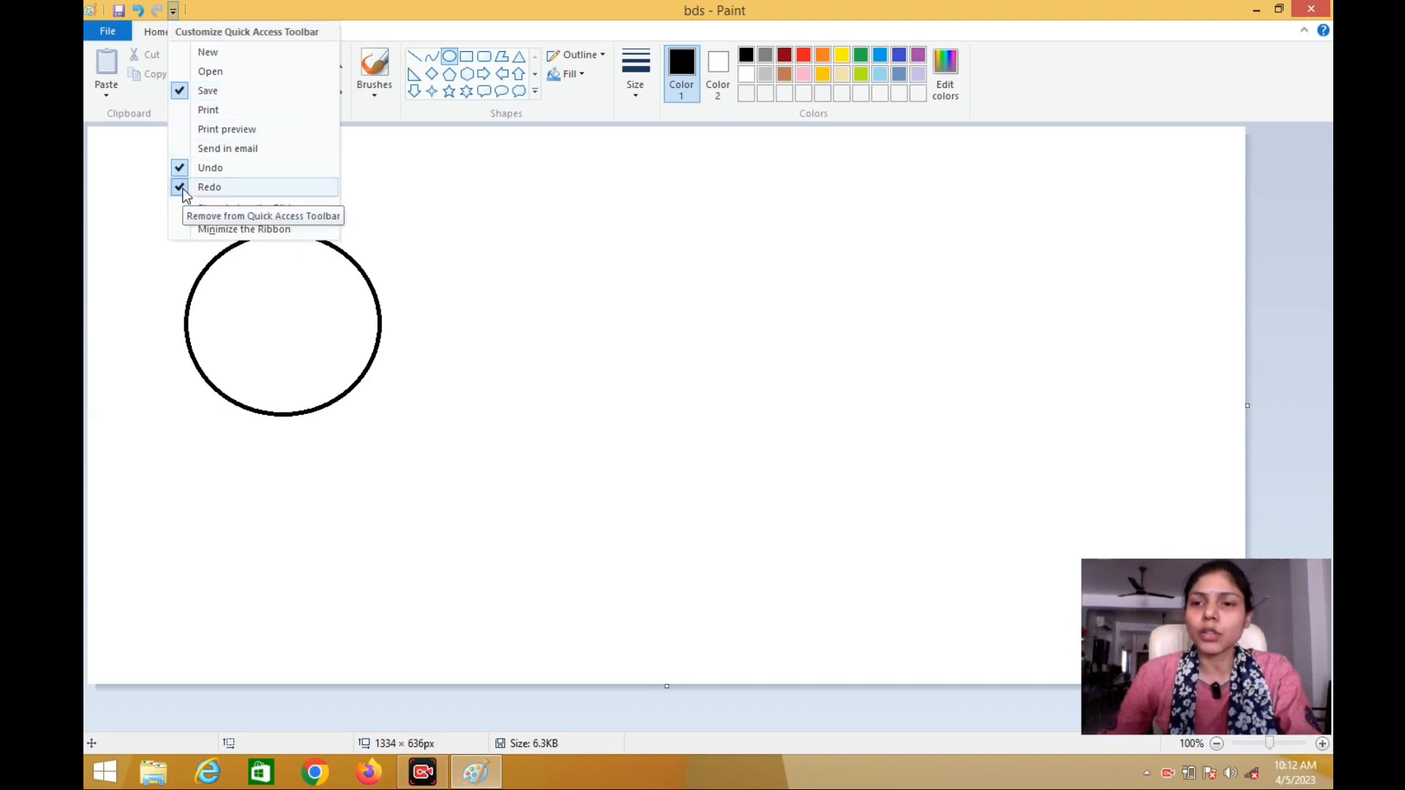
{"action": "left_click", "coordinate": [219, 72]}
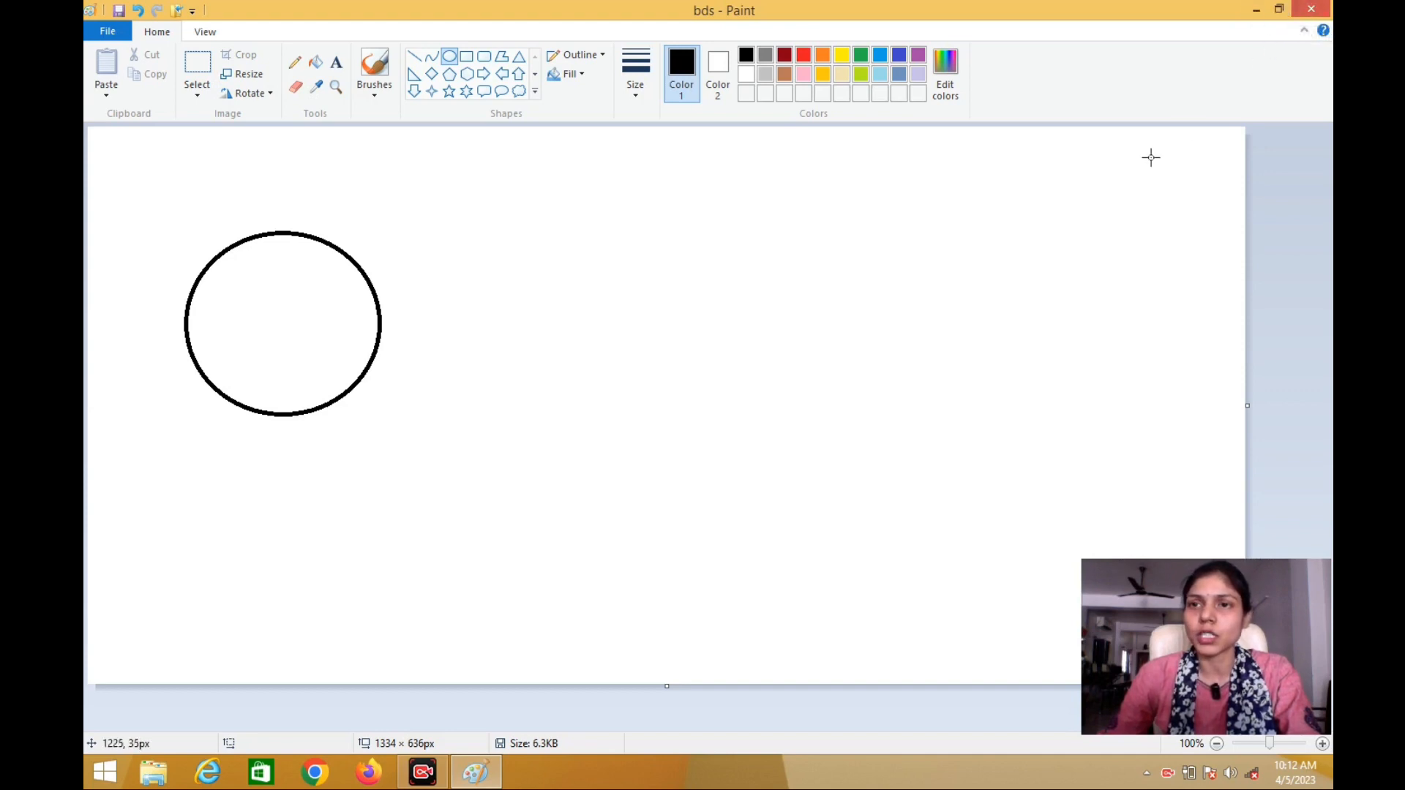
Restore the Paint window to a smaller size, maximize it again, minimize it and bring it back up
{"action": "left_click", "coordinate": [1278, 10]}
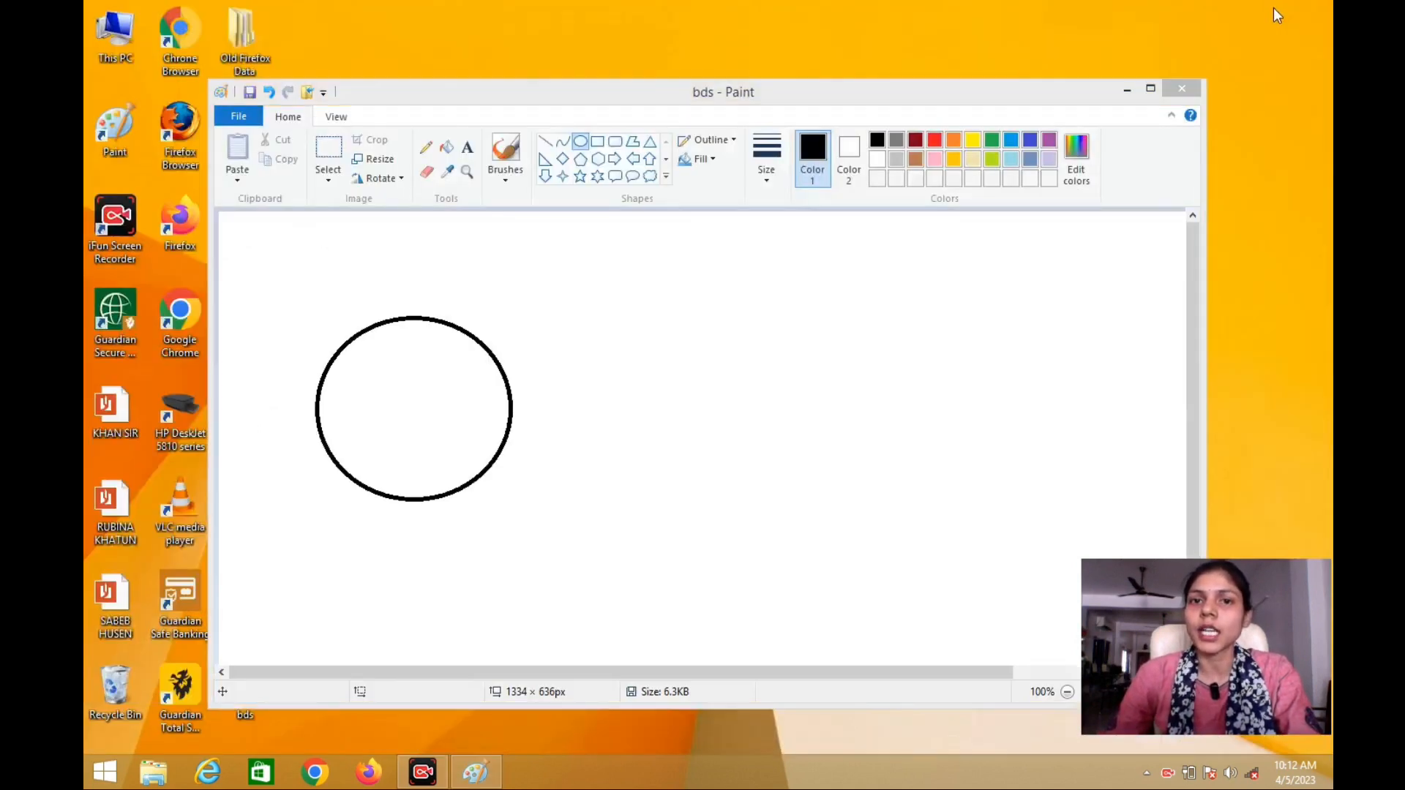
{"action": "left_click", "coordinate": [1151, 91]}
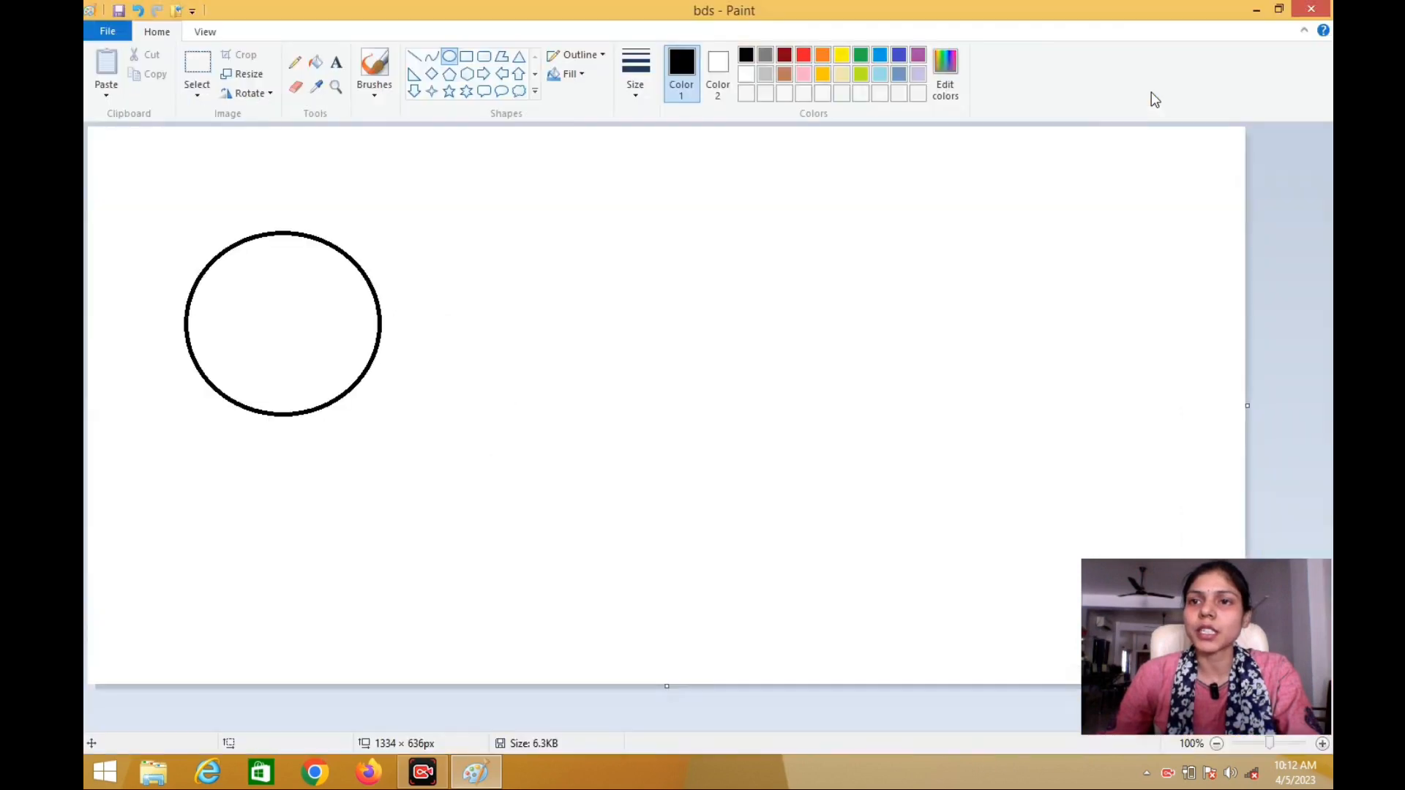
{"action": "left_click", "coordinate": [1254, 14]}
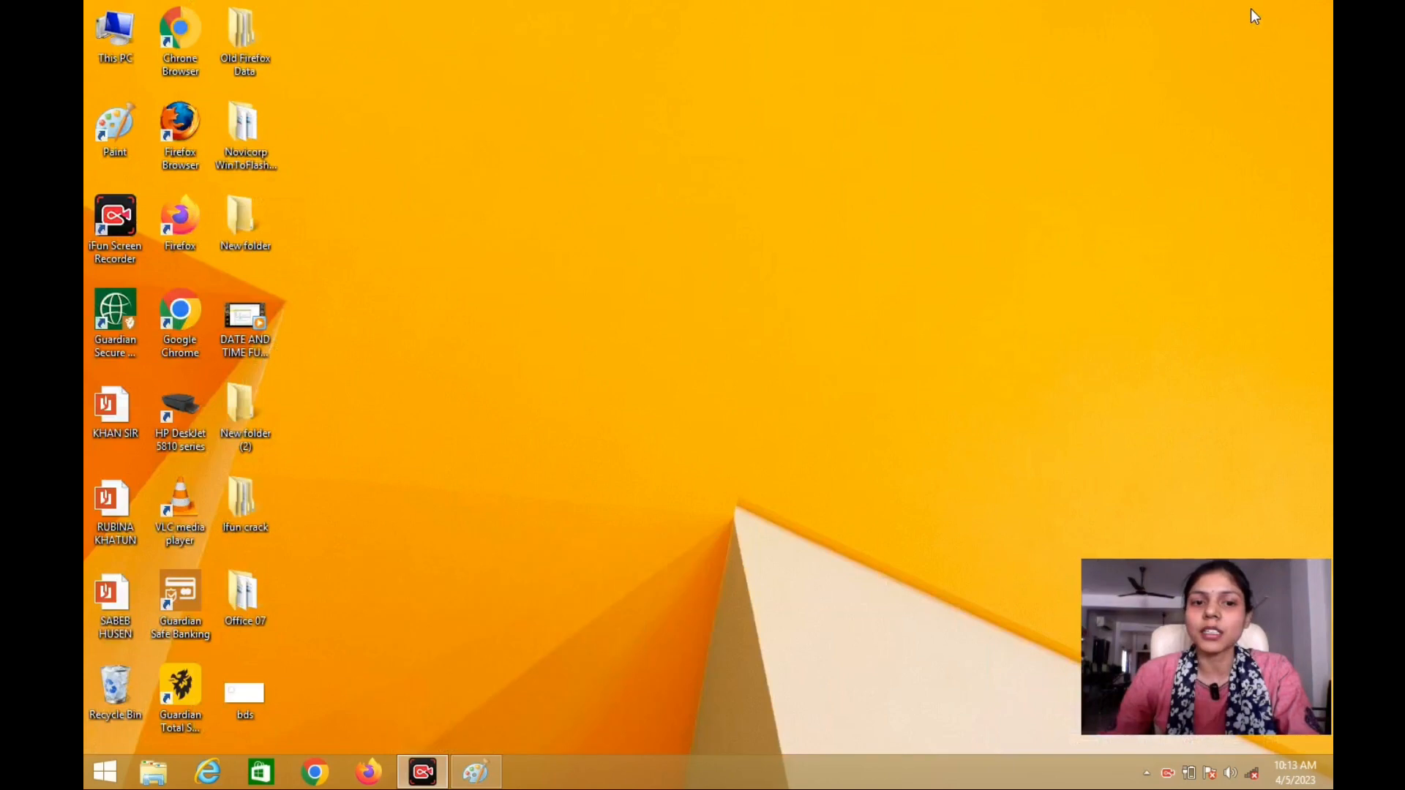
{"action": "left_click", "coordinate": [476, 771]}
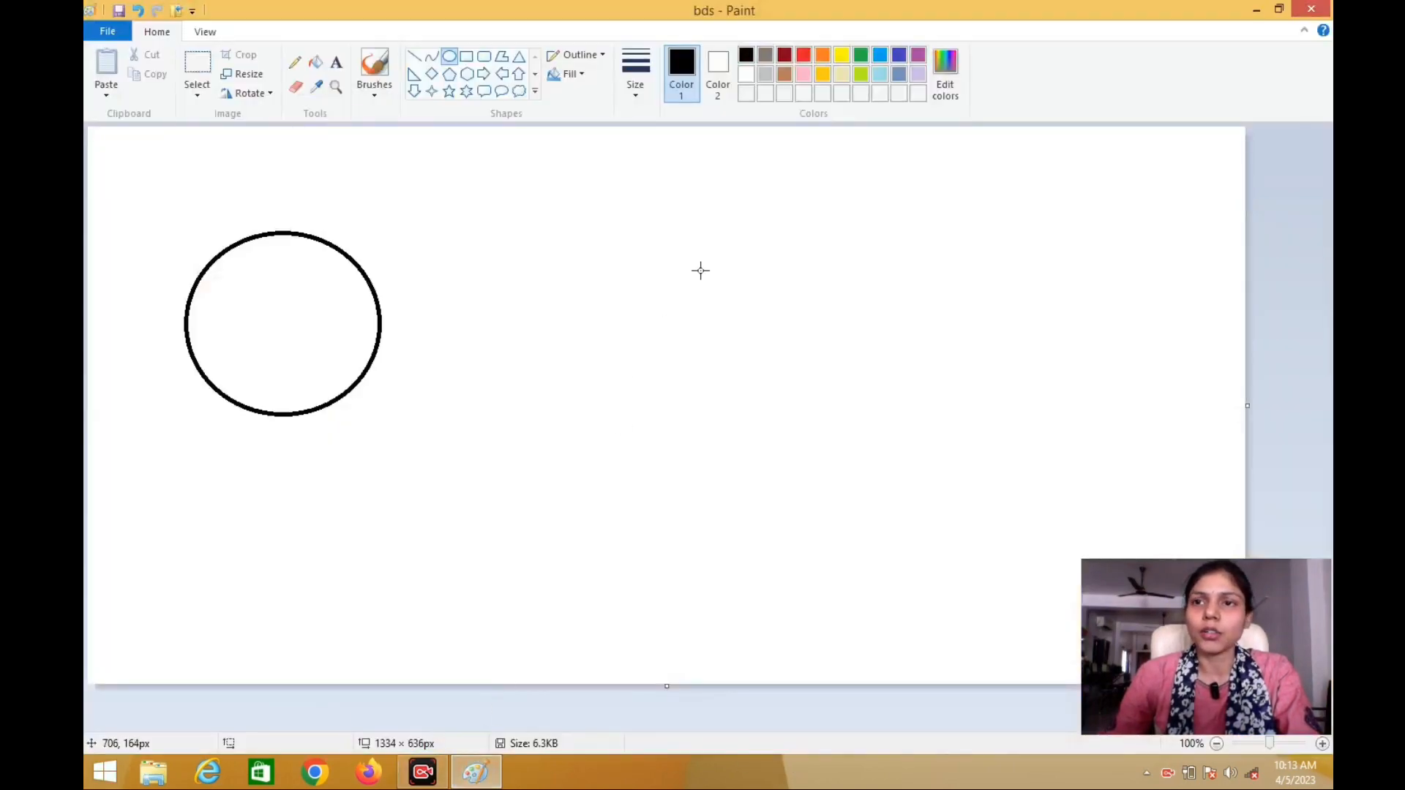
Start a new blank picture
{"action": "left_click", "coordinate": [102, 40]}
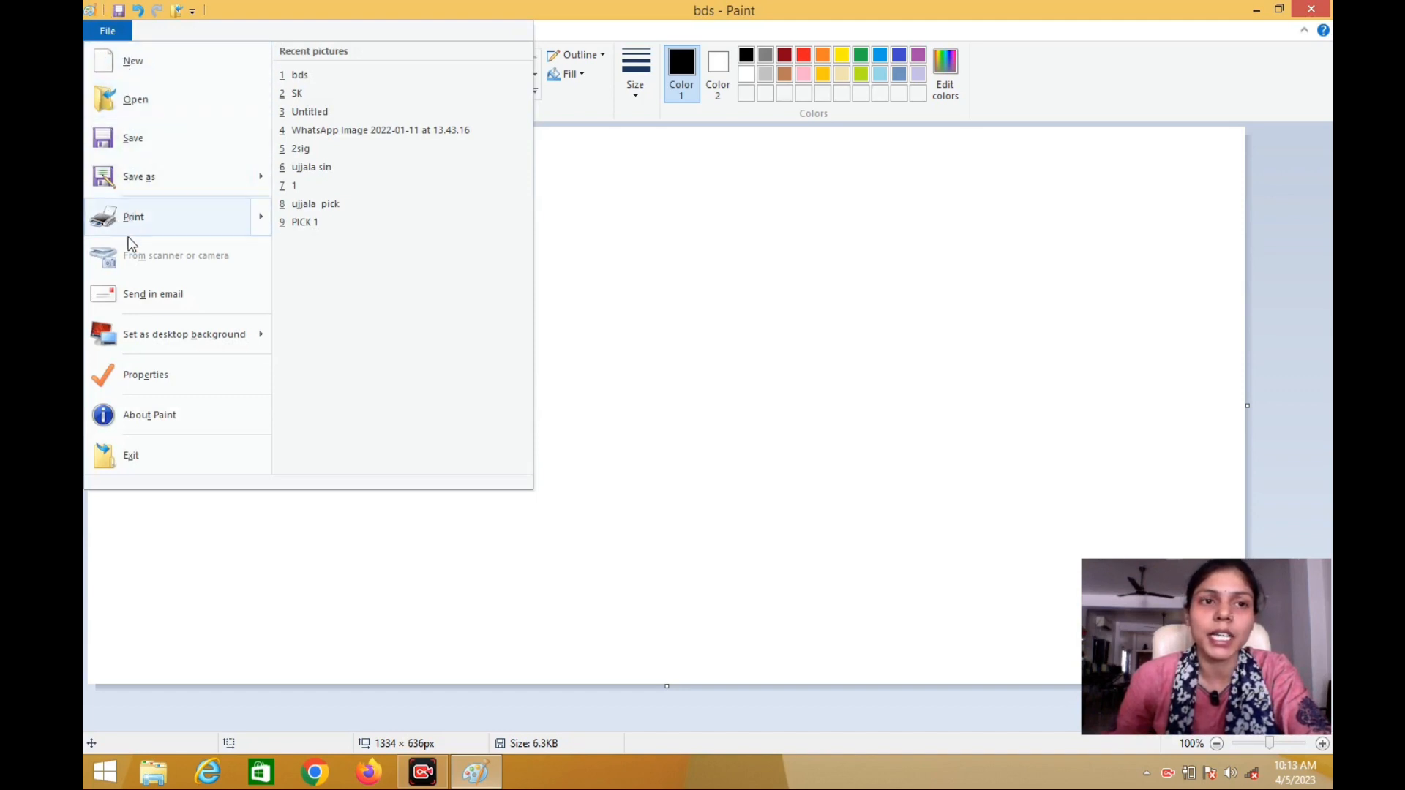
{"action": "left_click", "coordinate": [156, 65]}
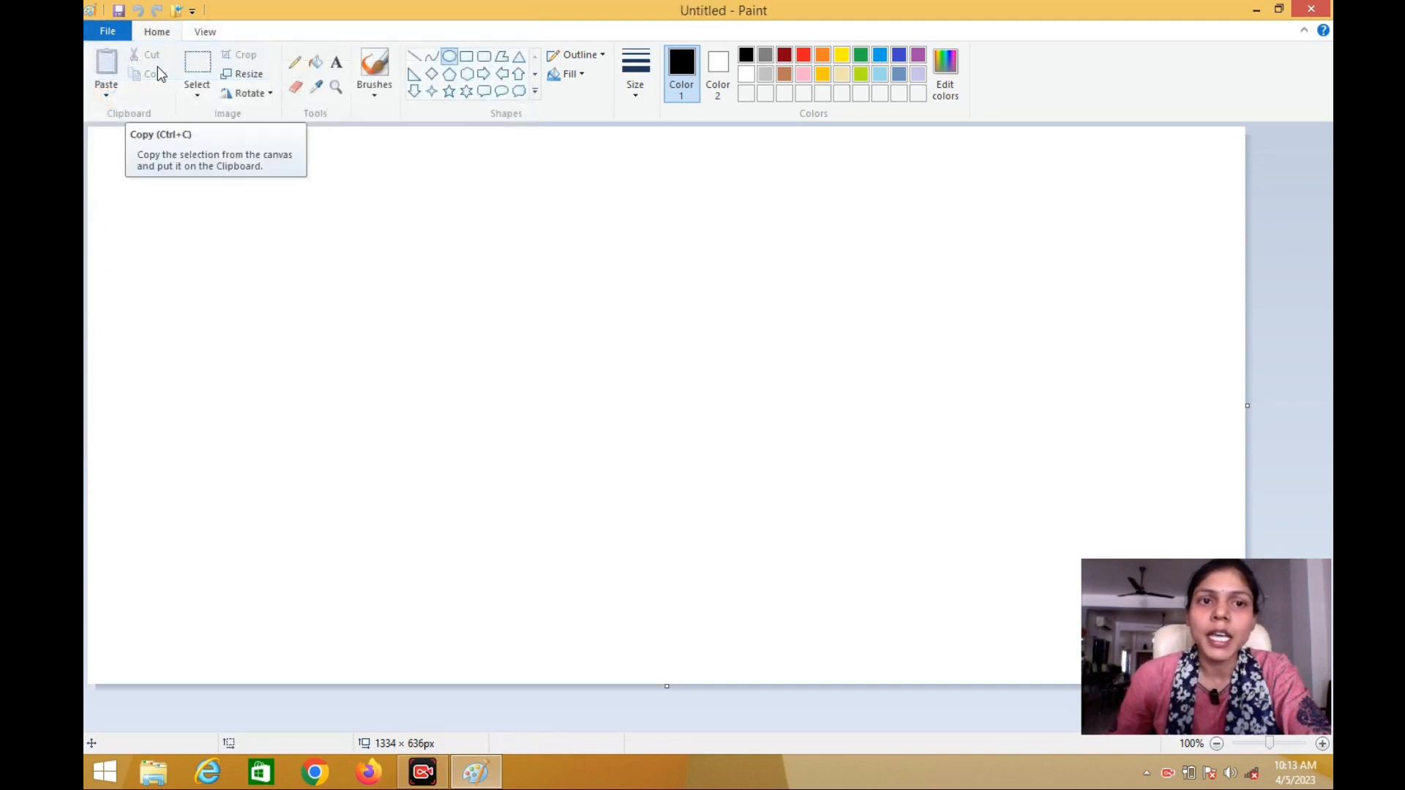
{"action": "left_click", "coordinate": [108, 32]}
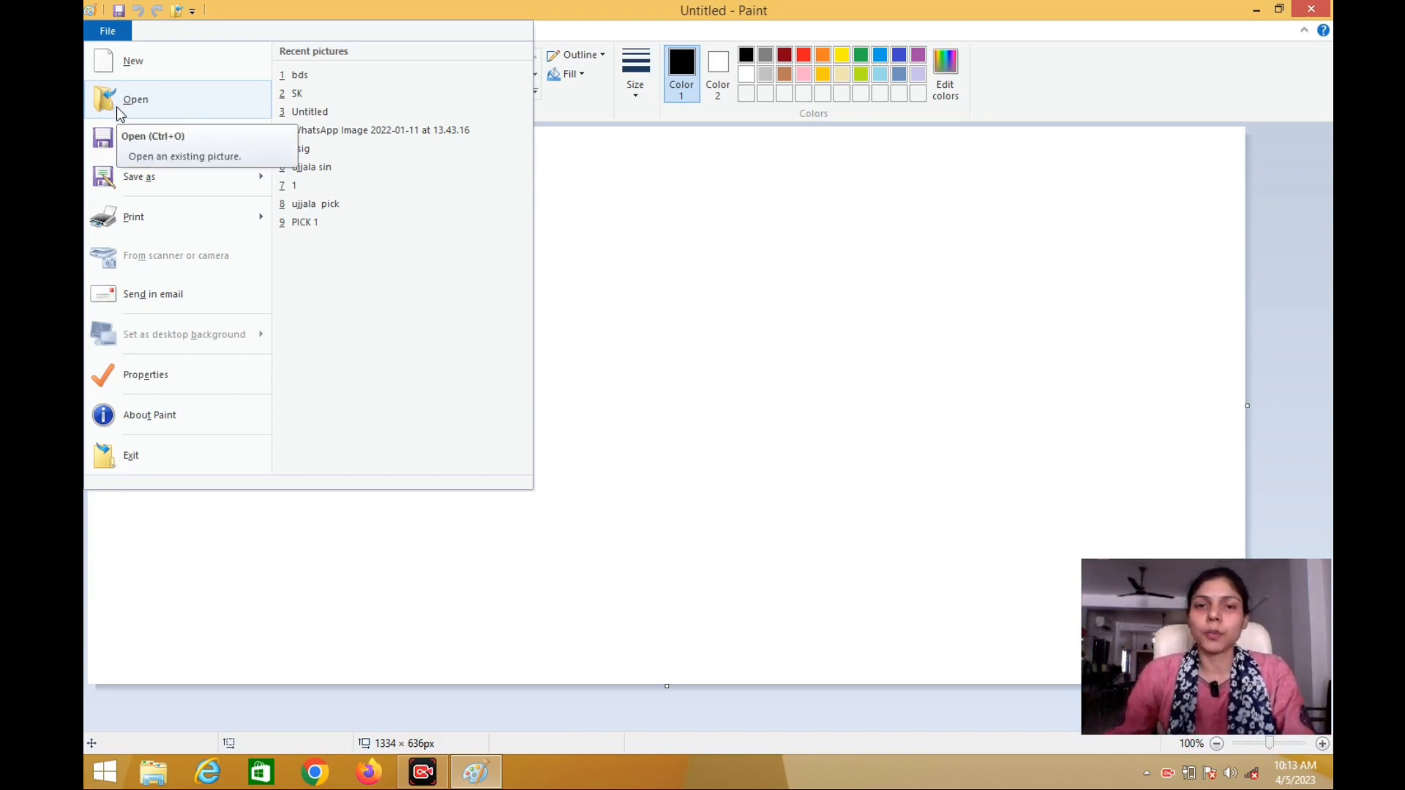
{"action": "left_click", "coordinate": [634, 308]}
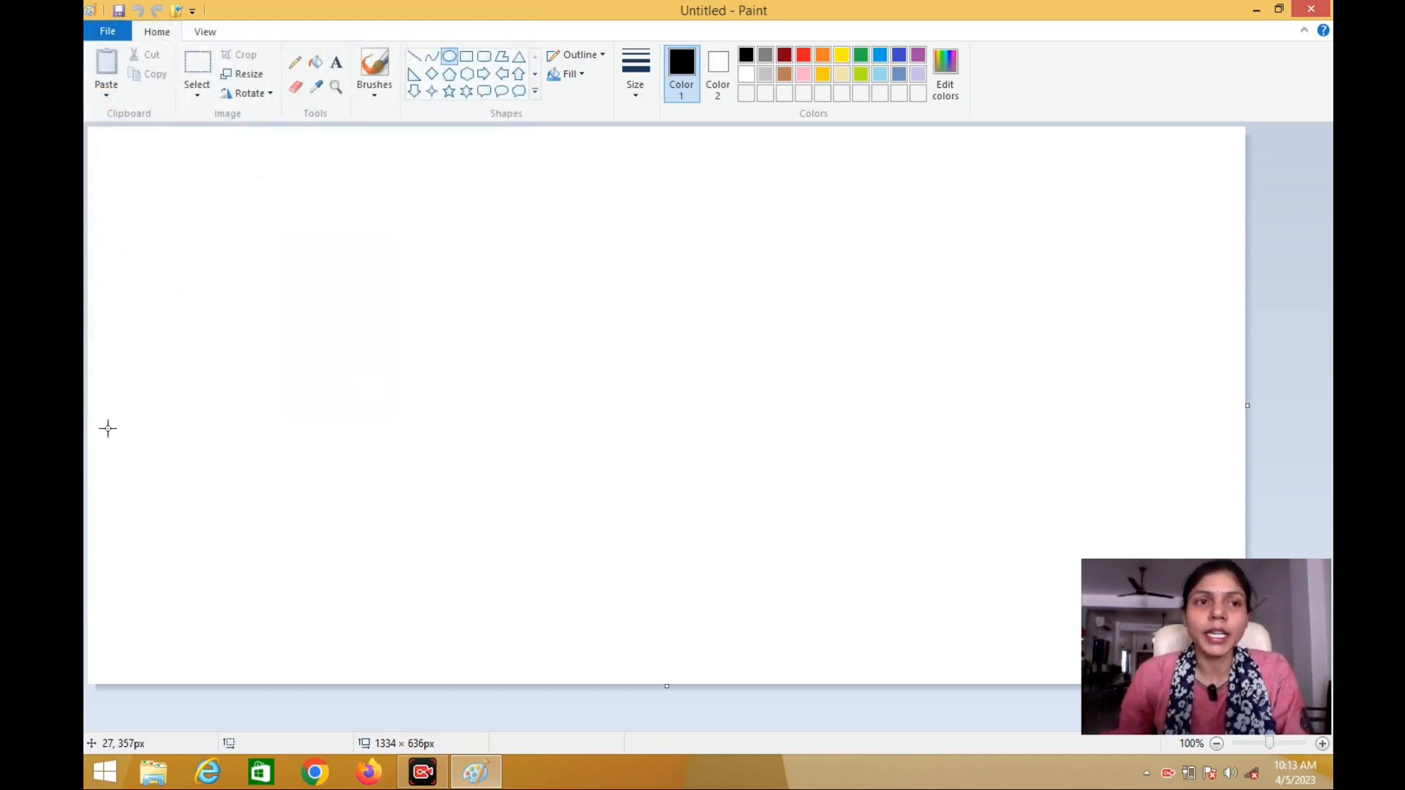
Browse the Local Disk (C:) and Desktop folders and open the picture bds from the Desktop
{"action": "left_click", "coordinate": [97, 34]}
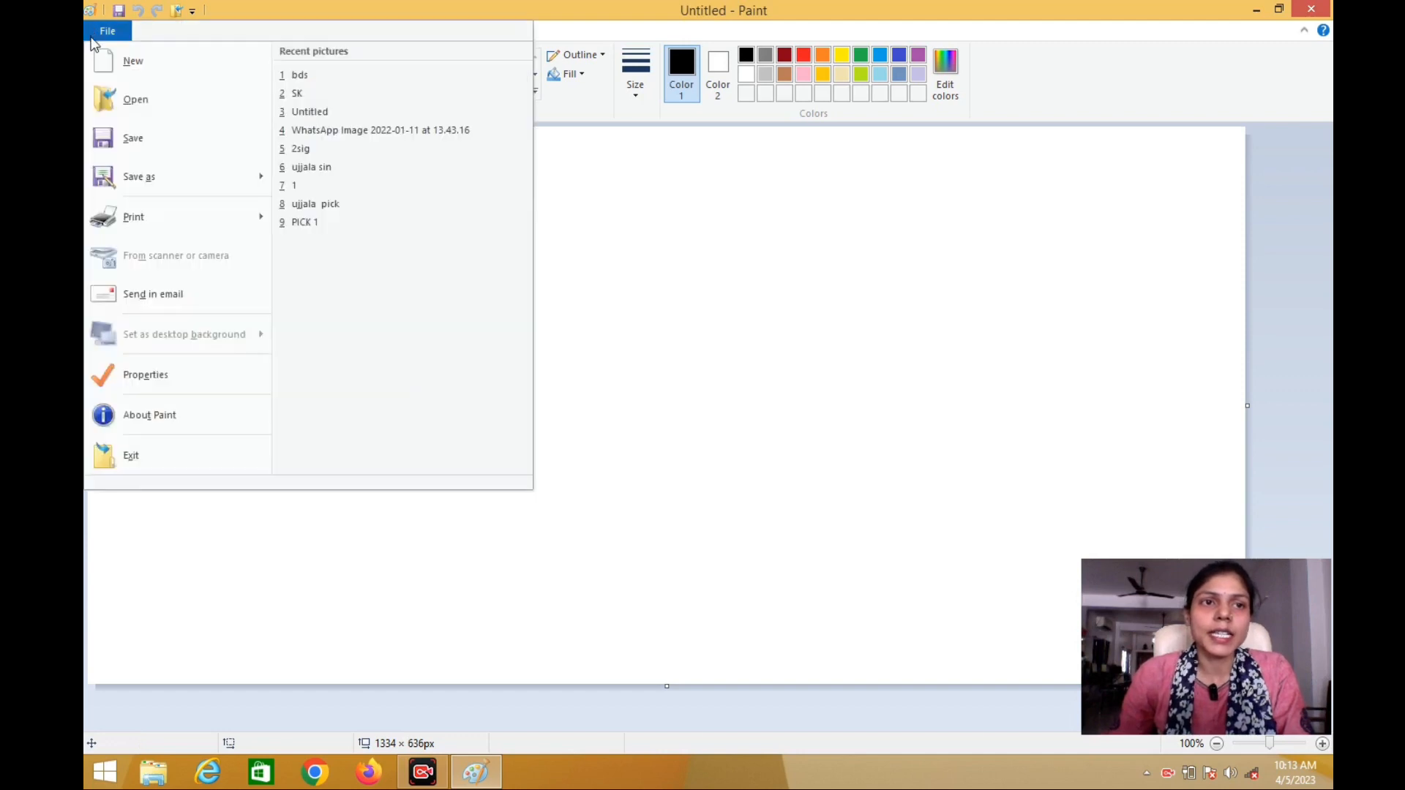
{"action": "left_click", "coordinate": [111, 98]}
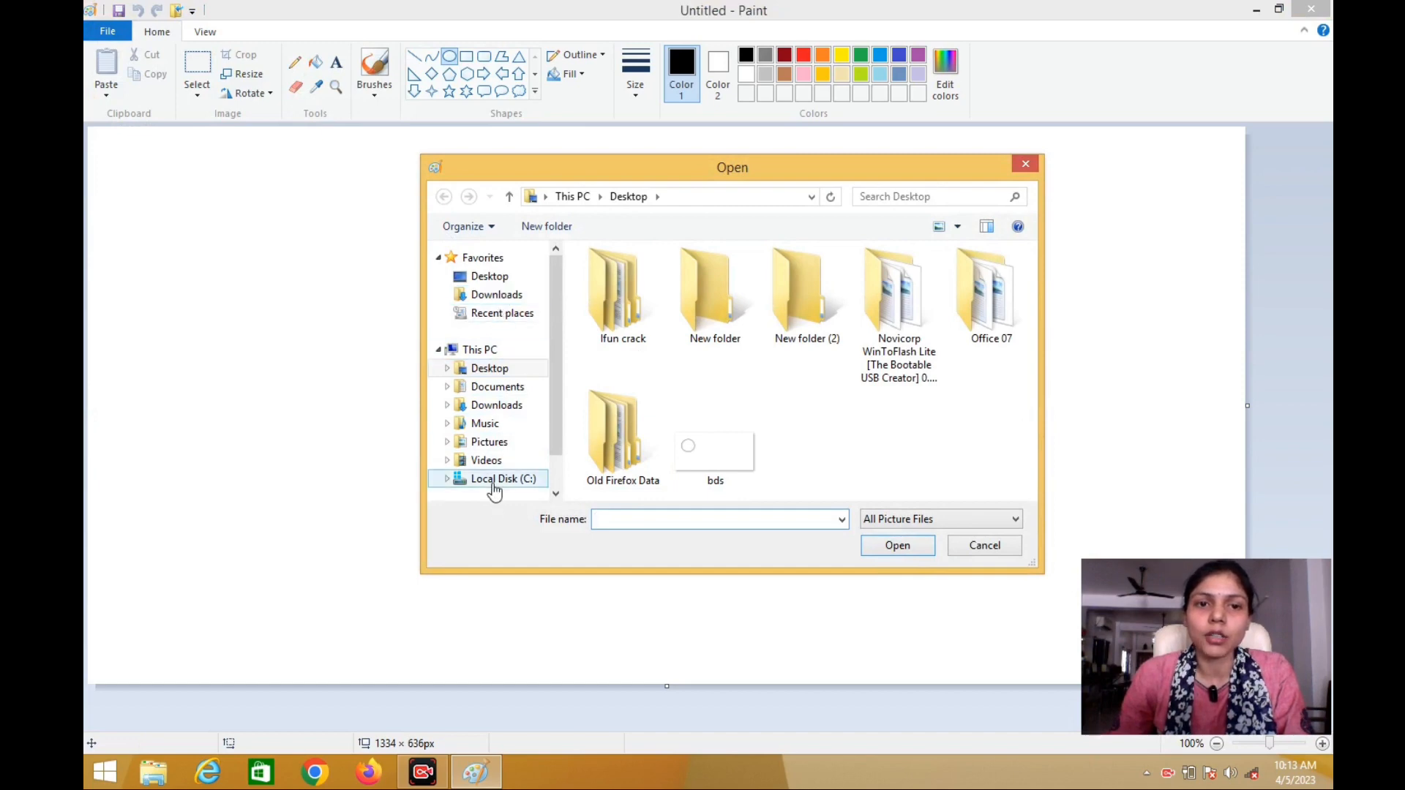
{"action": "left_click_drag", "start_coordinate": [559, 439], "coordinate": [555, 477]}
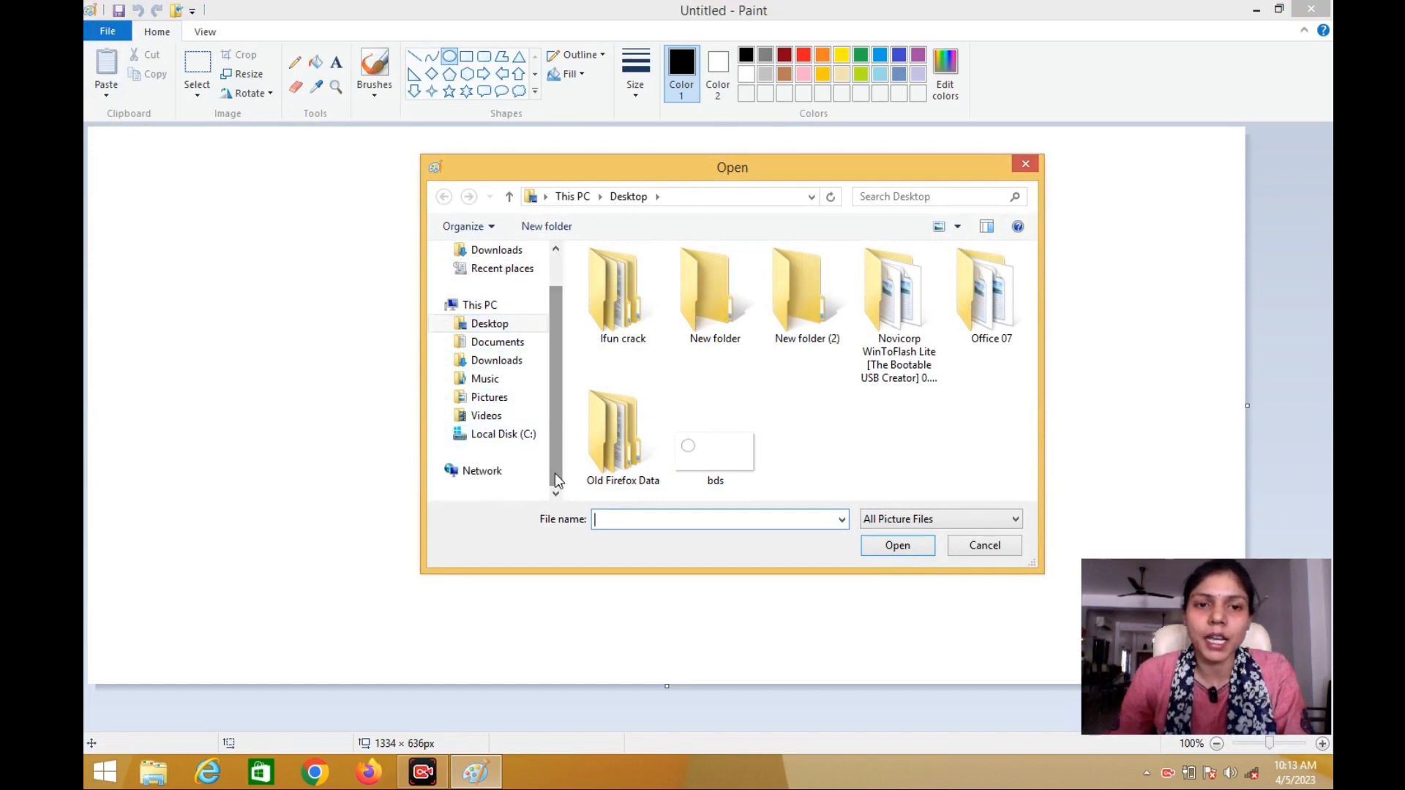
{"action": "left_click", "coordinate": [512, 437]}
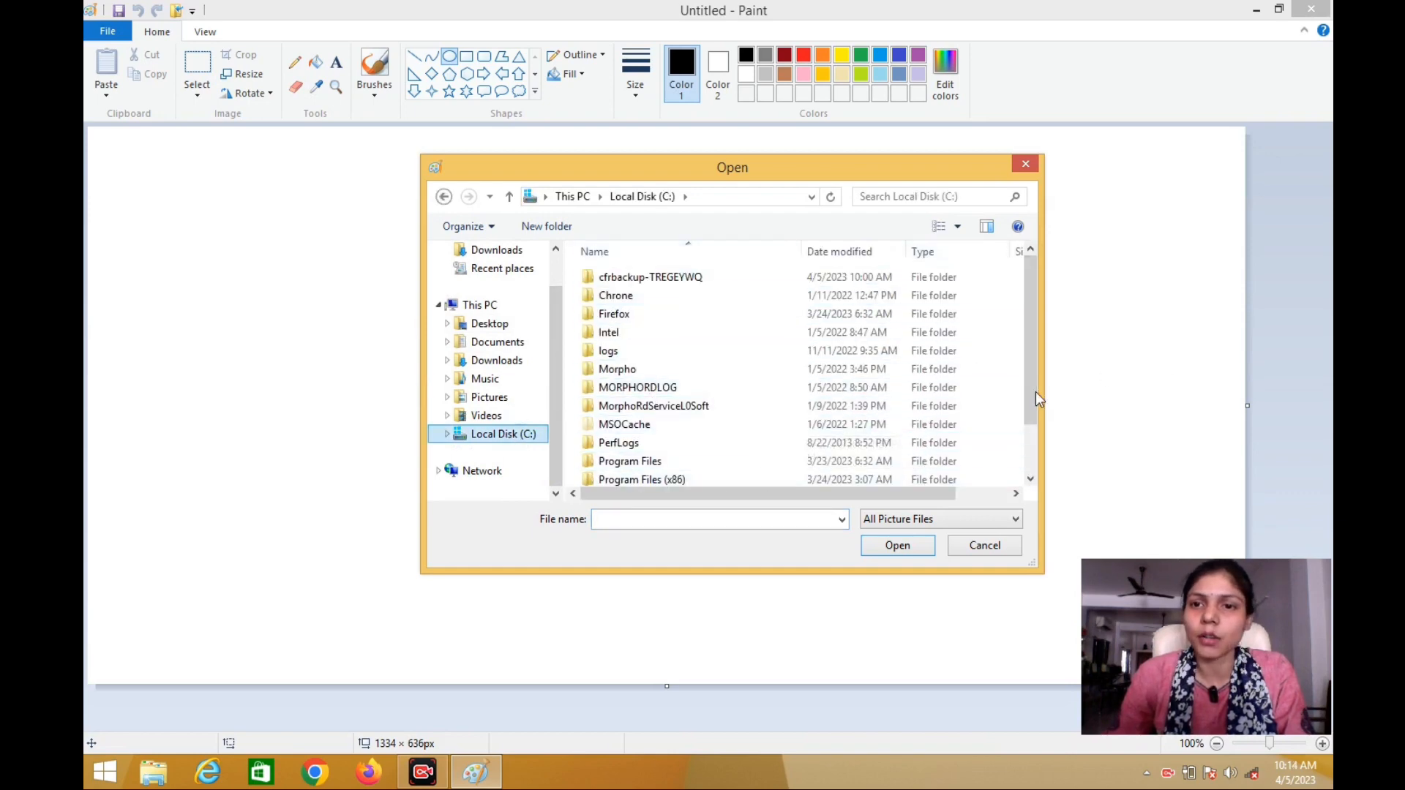
{"action": "left_click_drag", "start_coordinate": [1035, 392], "coordinate": [949, 445]}
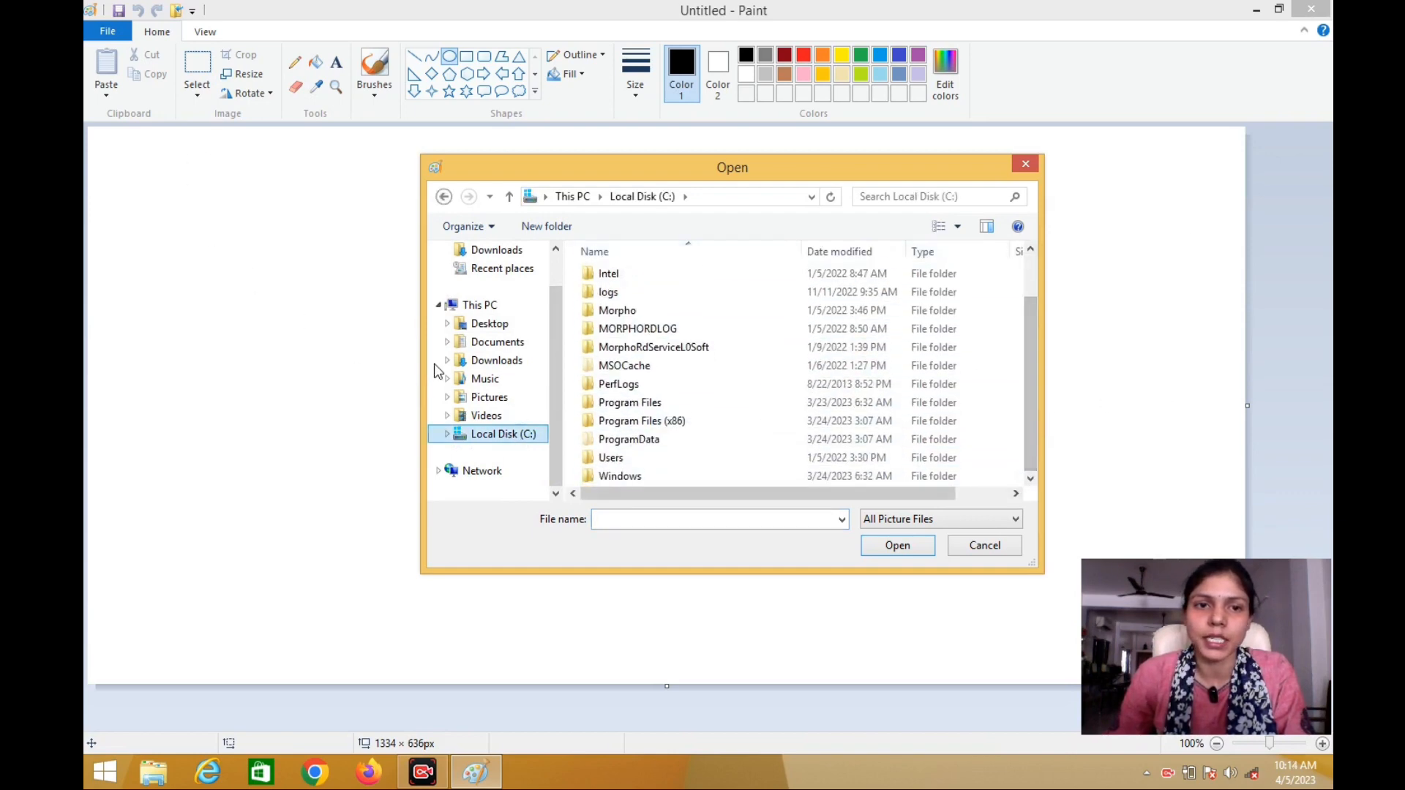
{"action": "left_click", "coordinate": [490, 323]}
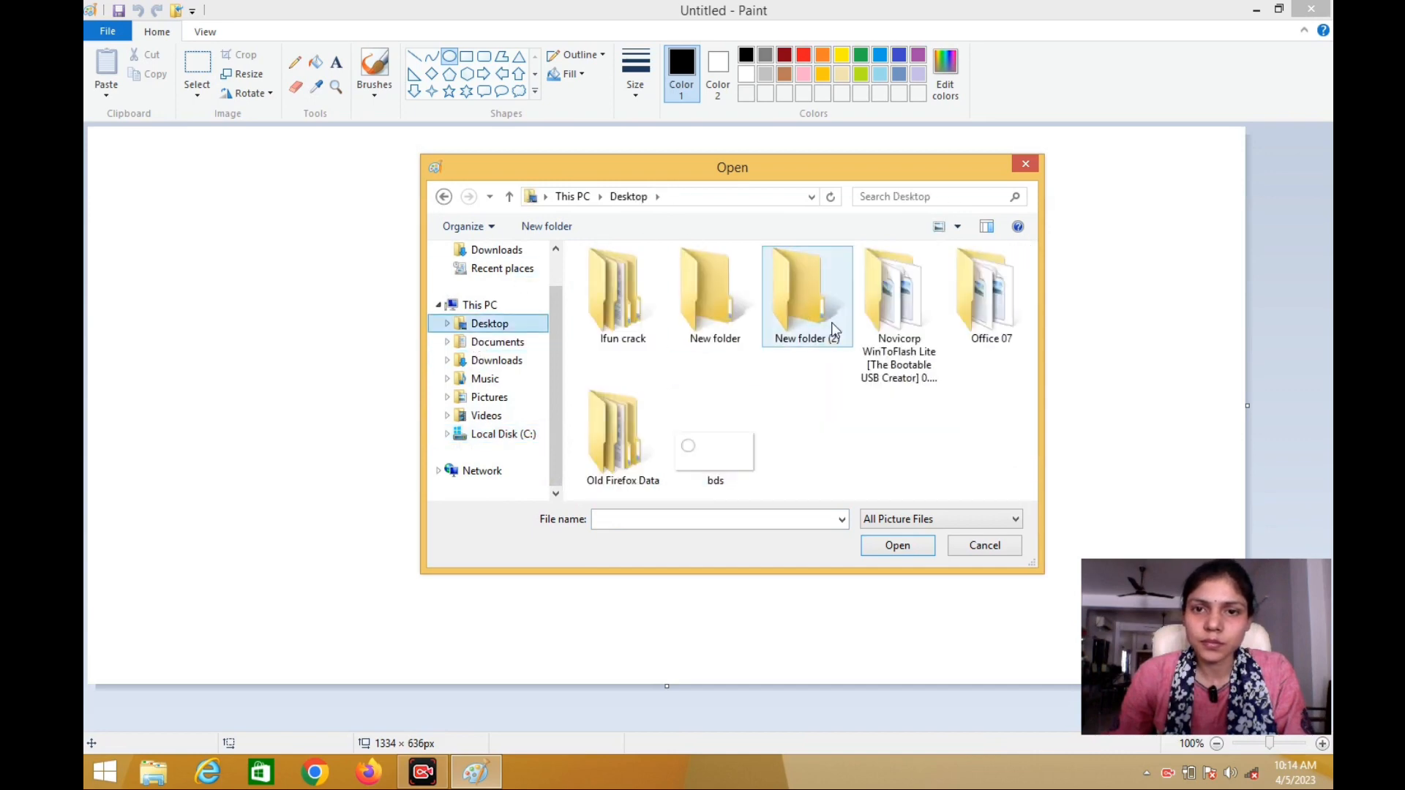
{"action": "left_click", "coordinate": [706, 459]}
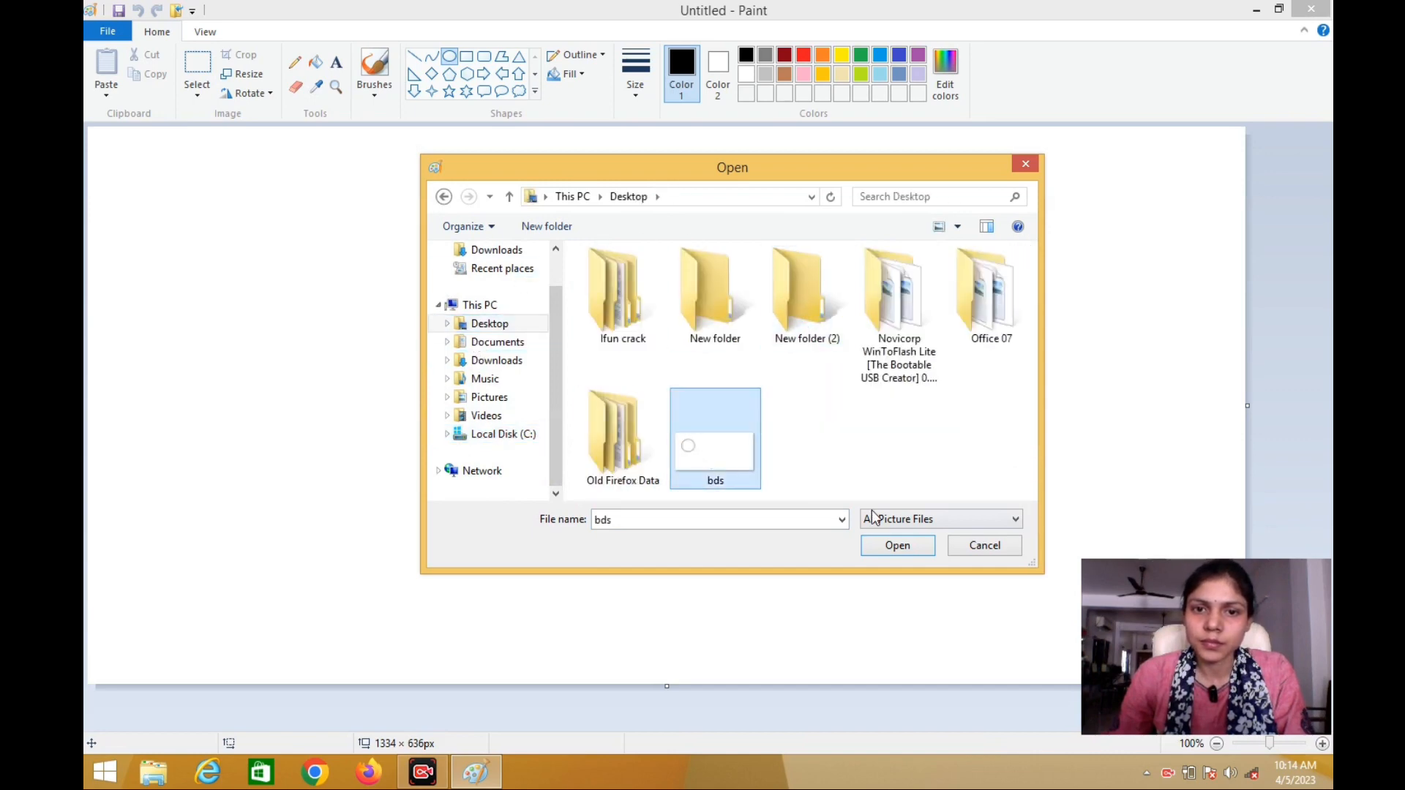
{"action": "left_click", "coordinate": [897, 545]}
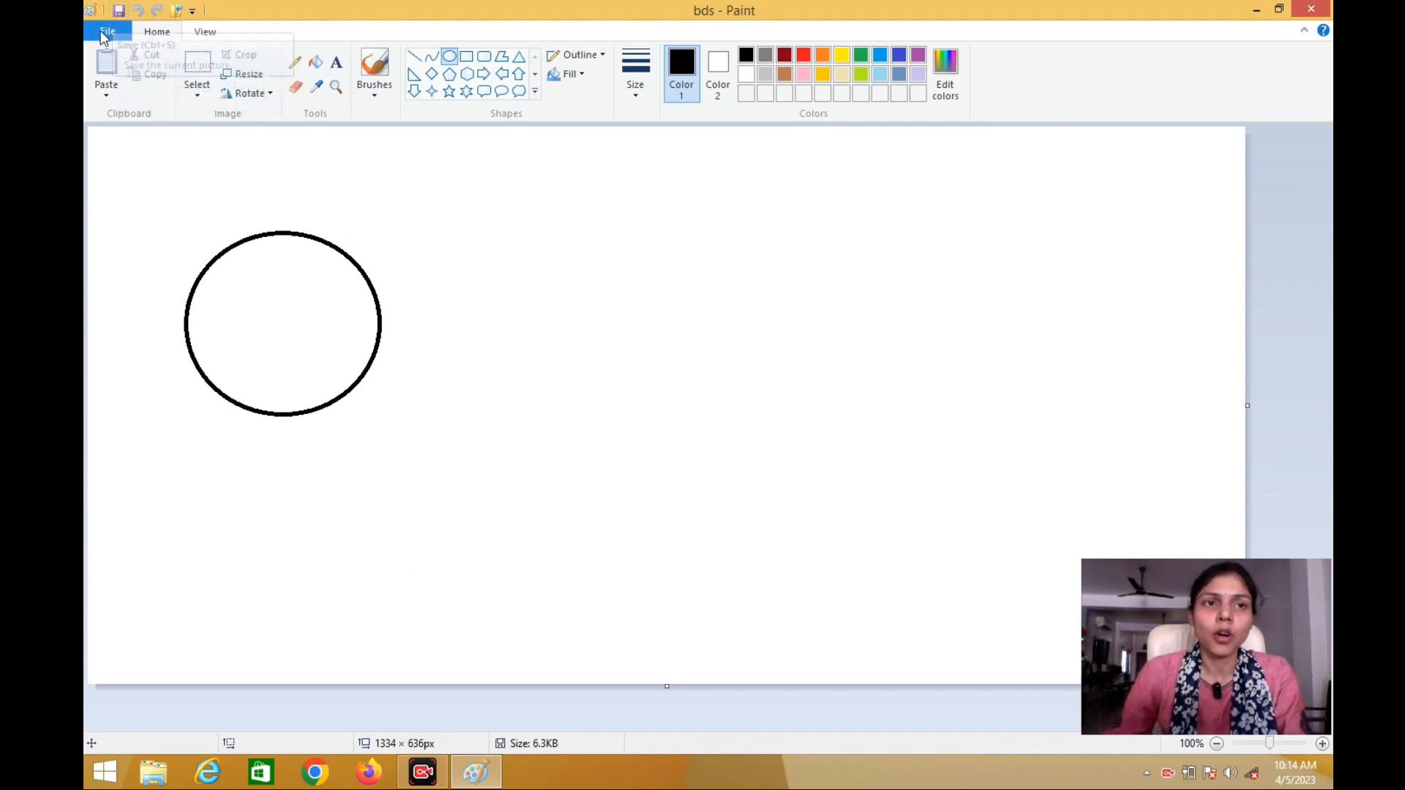
Draw a rectangle about 233 × 177 px beside the circle and save the change to the existing file
{"action": "left_click", "coordinate": [108, 31]}
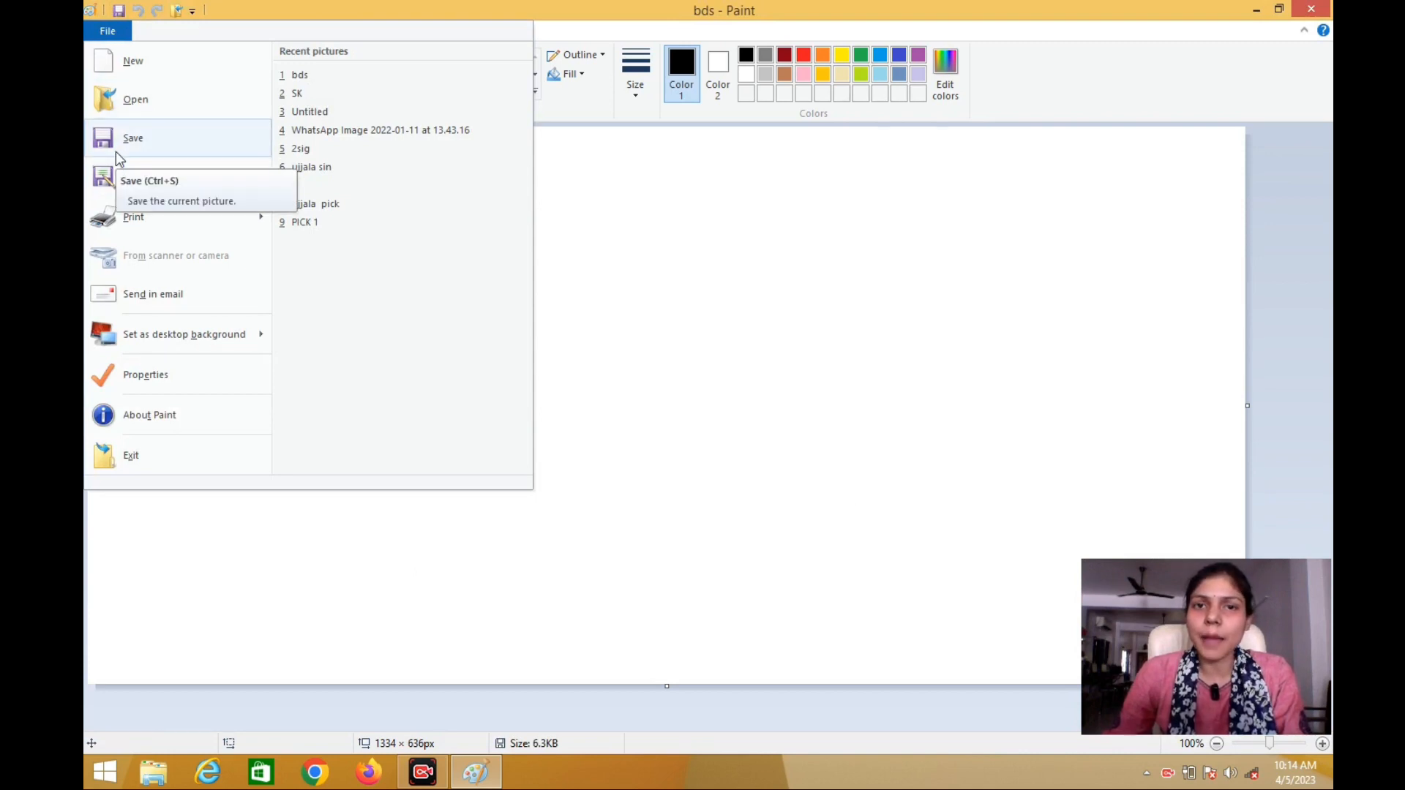
{"action": "left_click", "coordinate": [642, 366]}
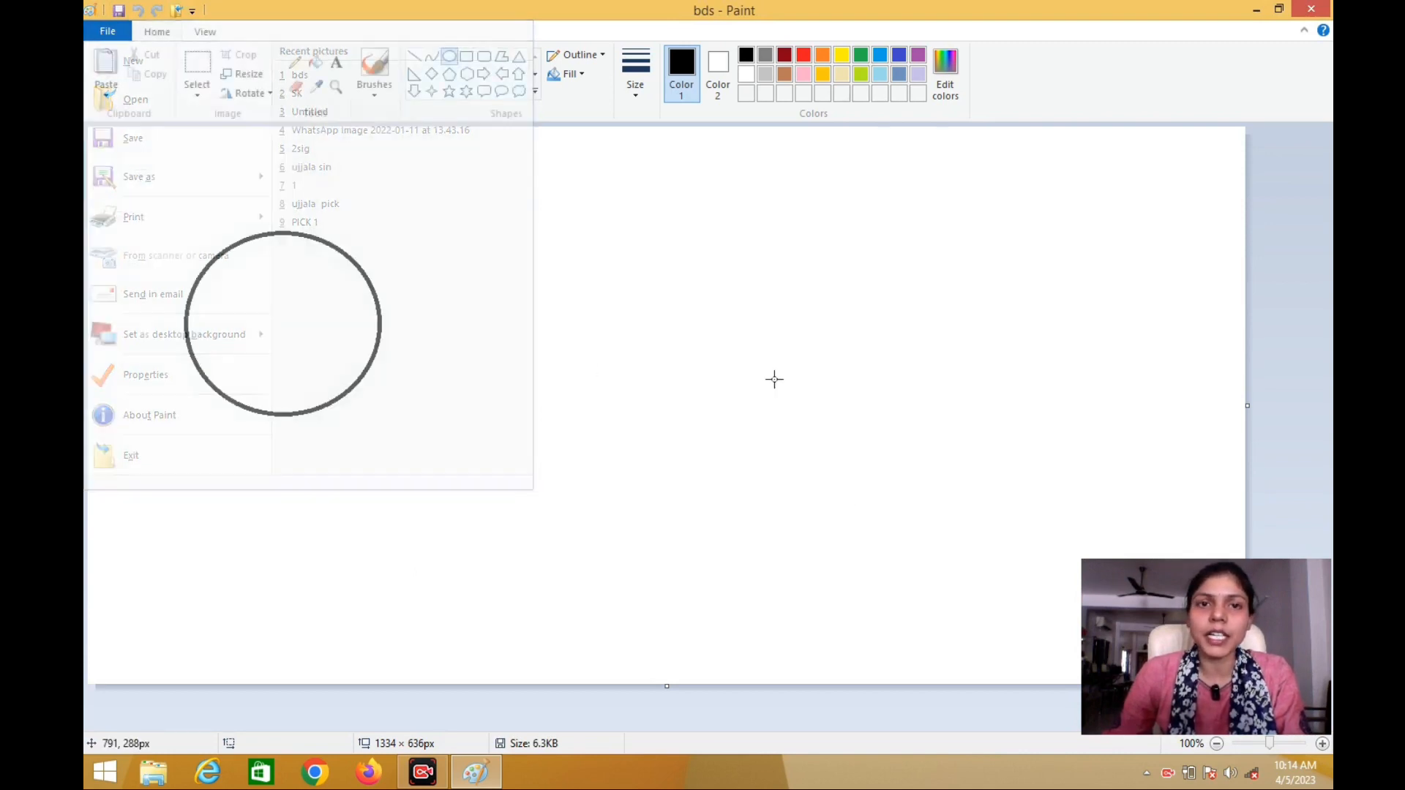
{"action": "left_click", "coordinate": [466, 56]}
{"action": "left_click_drag", "start_coordinate": [430, 245], "coordinate": [633, 401]}
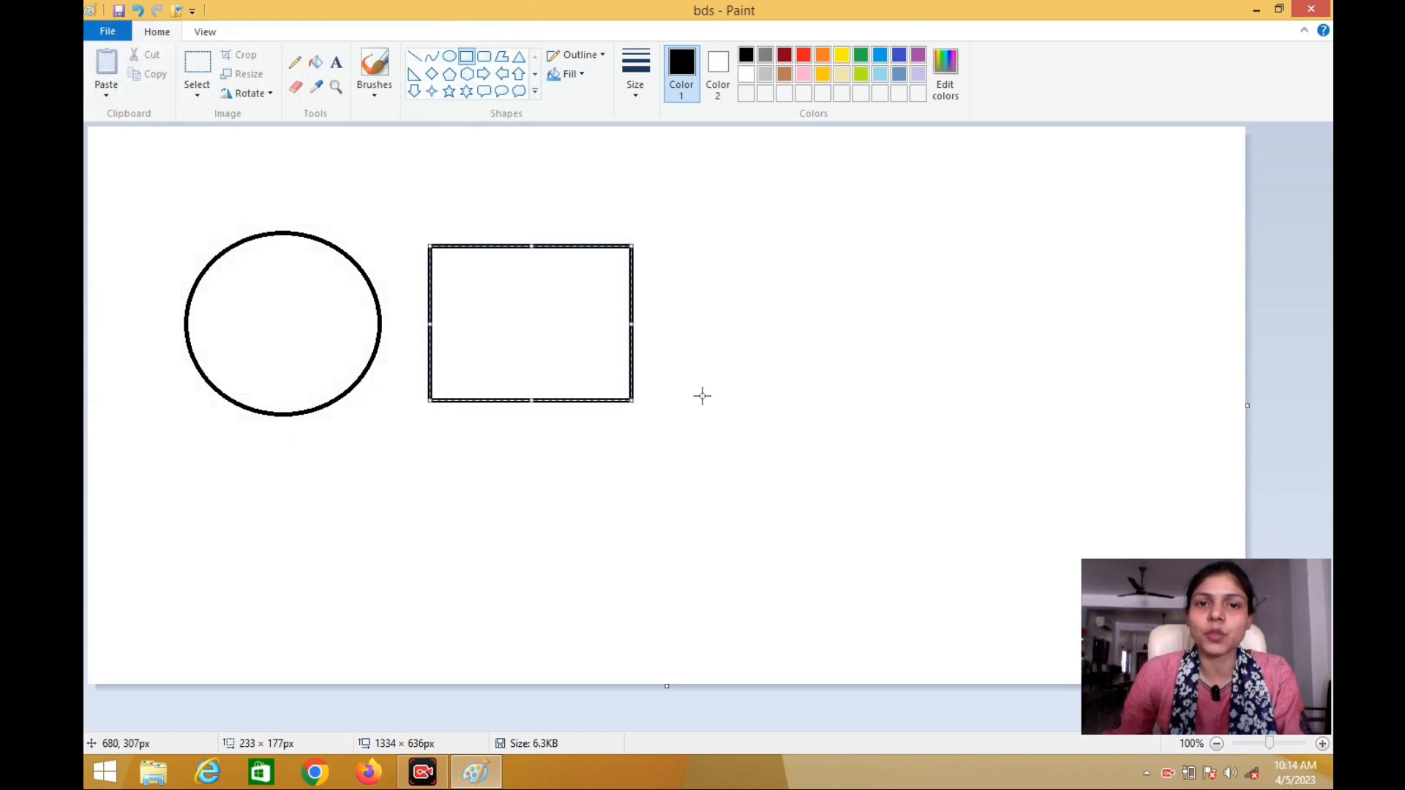
{"action": "left_click", "coordinate": [758, 396]}
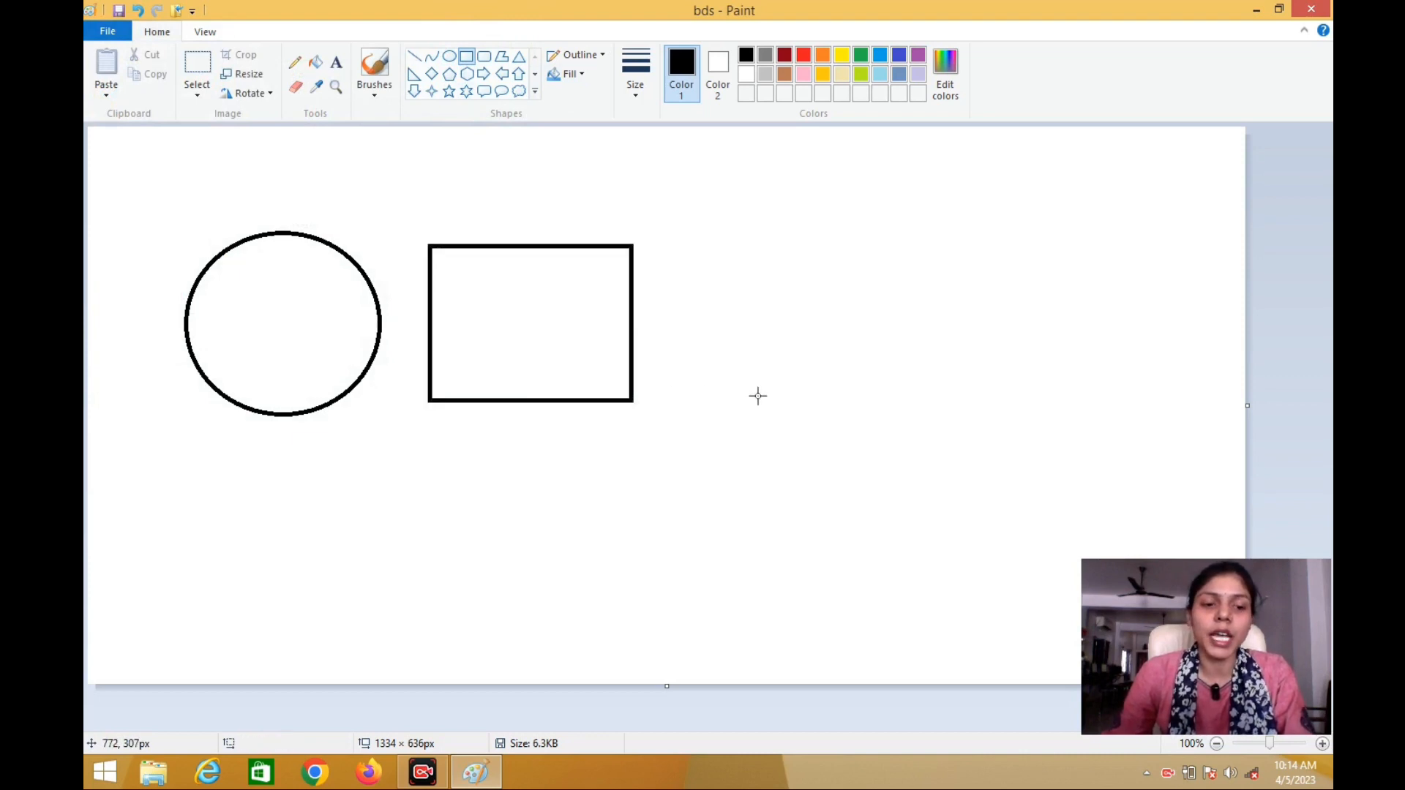
{"action": "left_click", "coordinate": [108, 31]}
{"action": "left_click", "coordinate": [118, 139]}
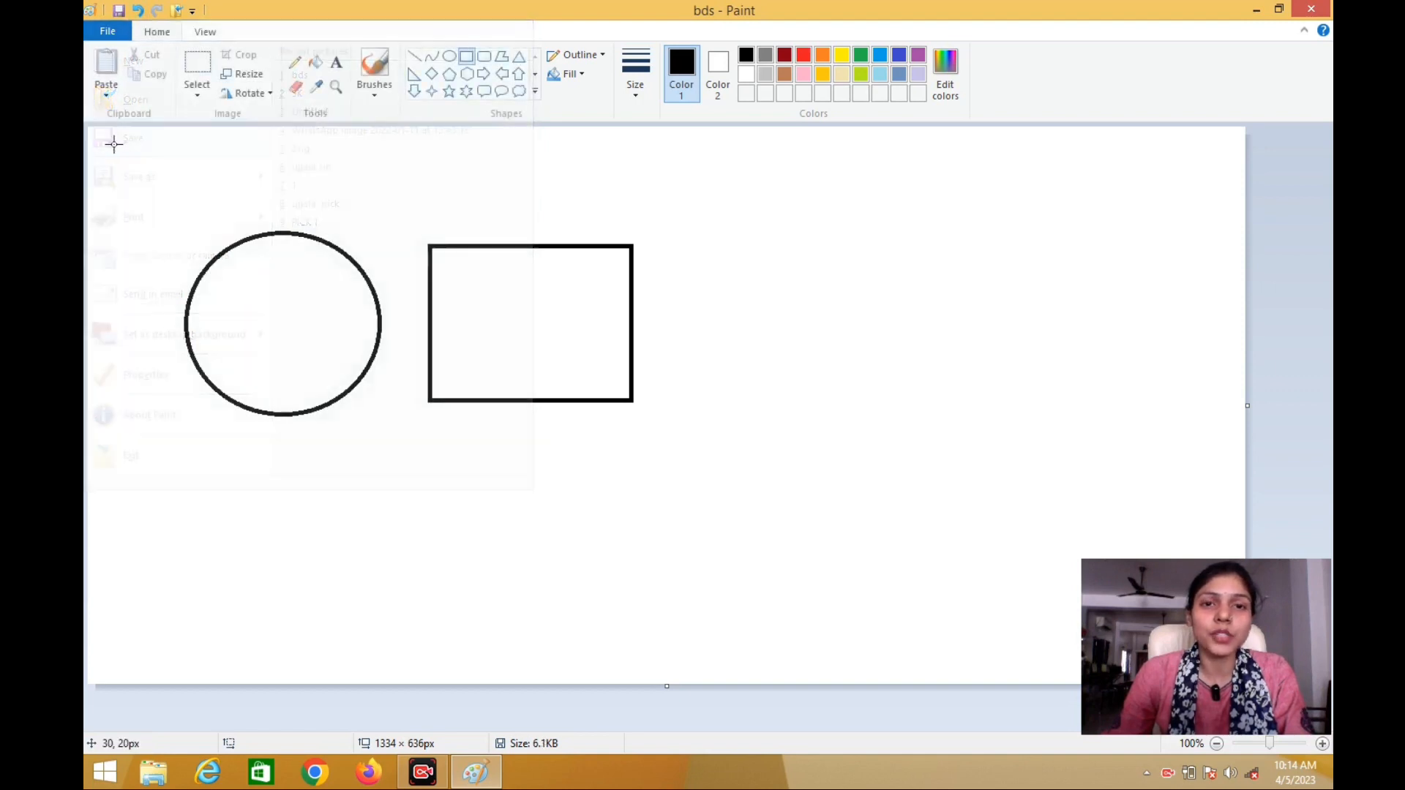
Save a copy of the picture as a 24-bit BMP named bds1 in the Pictures folder
{"action": "left_click", "coordinate": [110, 32]}
{"action": "mouse_move", "coordinate": [175, 209]}
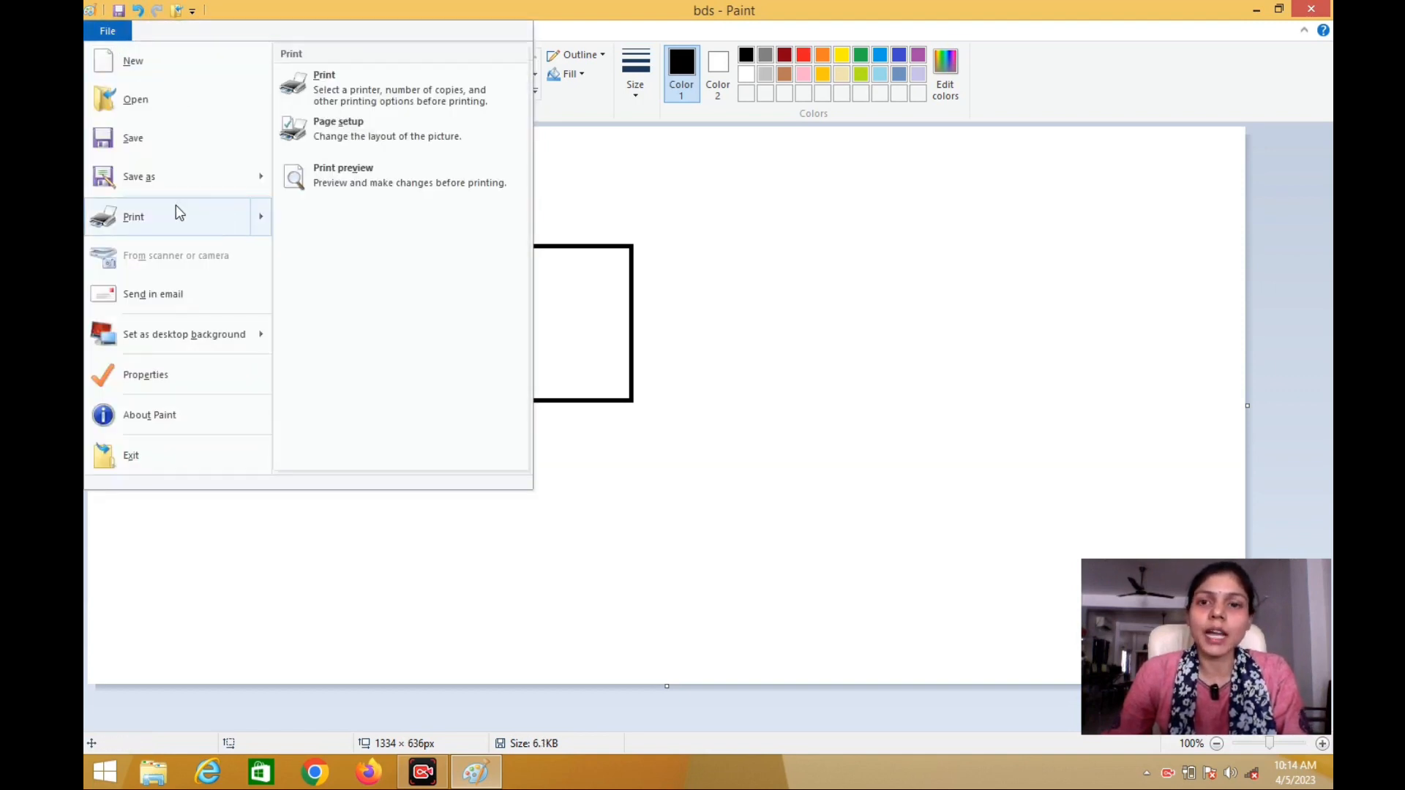
{"action": "mouse_move", "coordinate": [171, 183]}
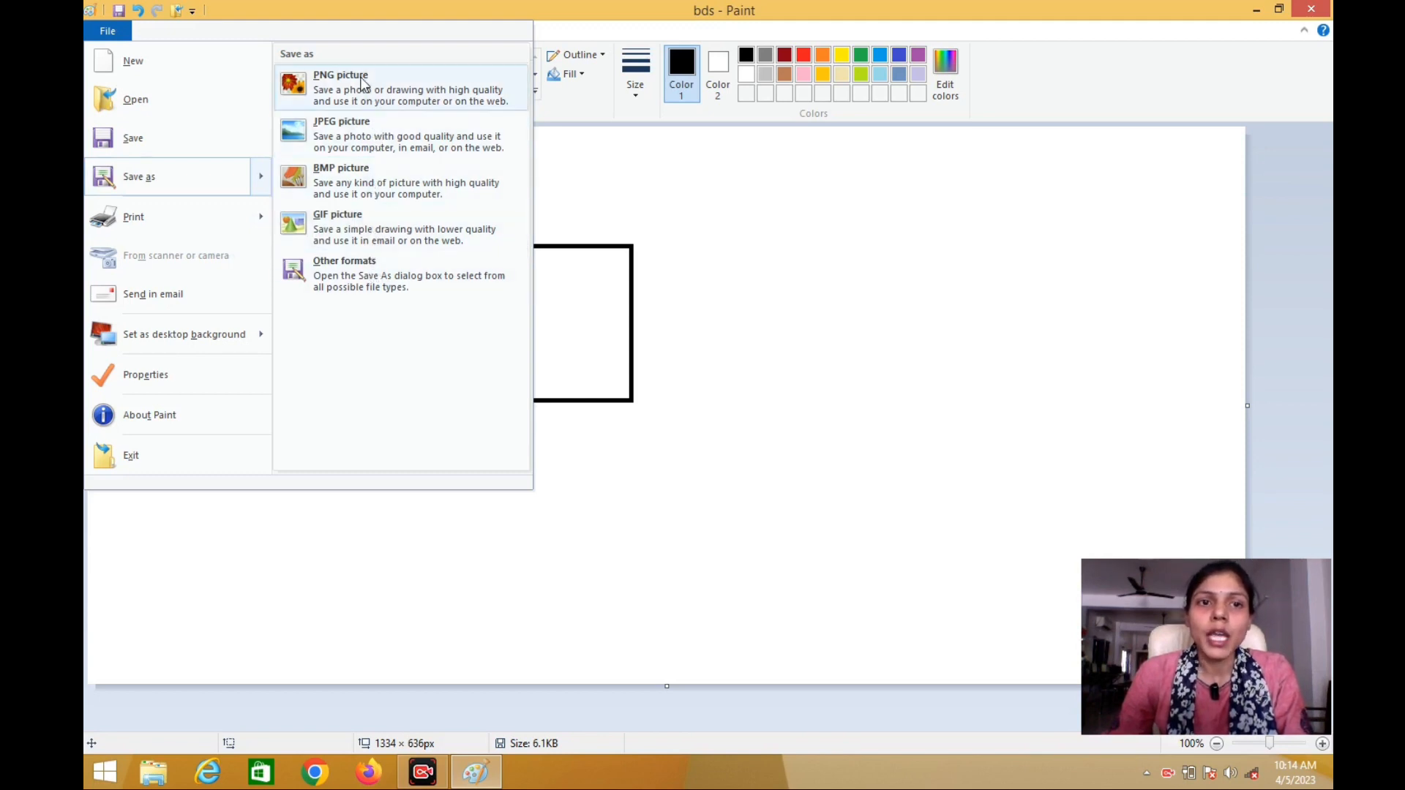
{"action": "left_click", "coordinate": [363, 188]}
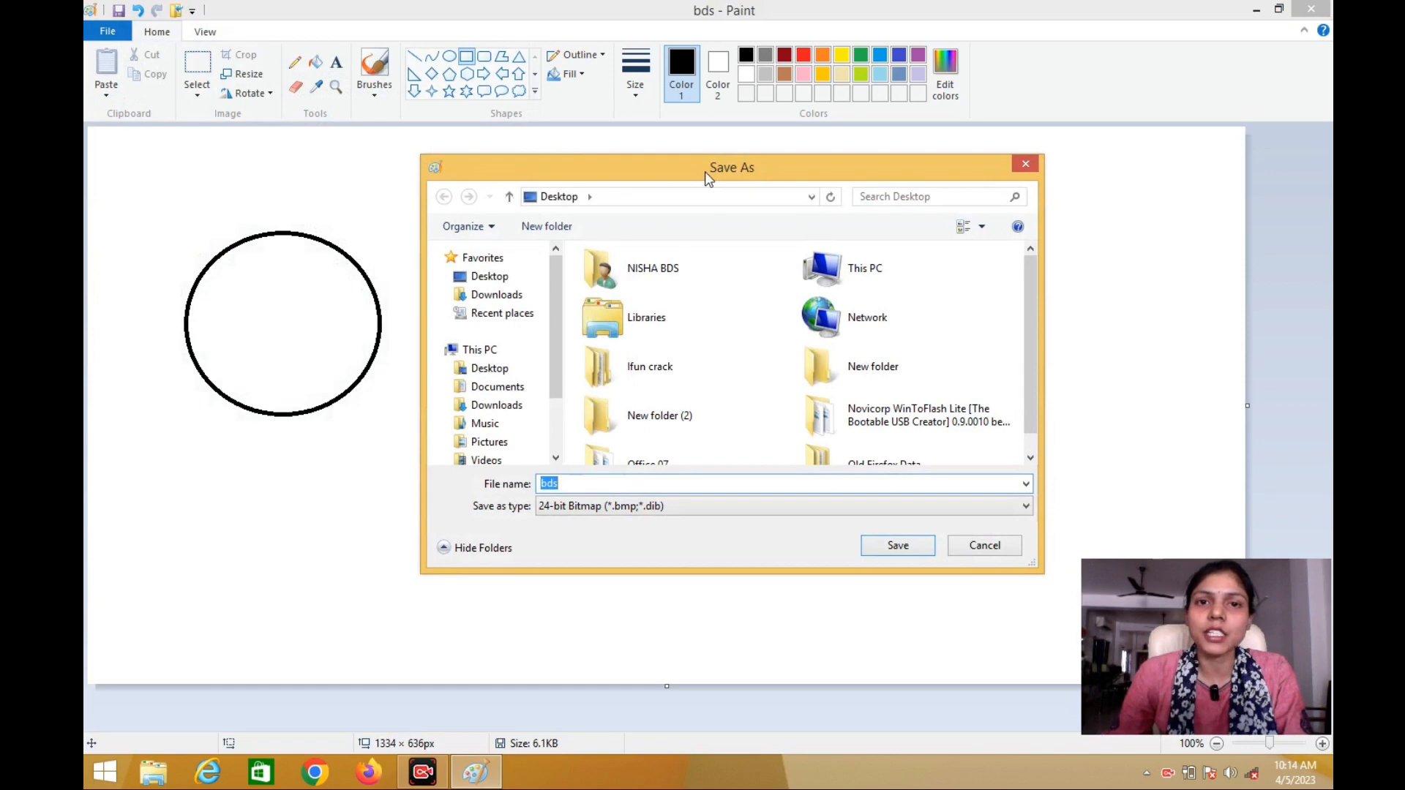
{"action": "left_click_drag", "start_coordinate": [704, 172], "coordinate": [512, 149]}
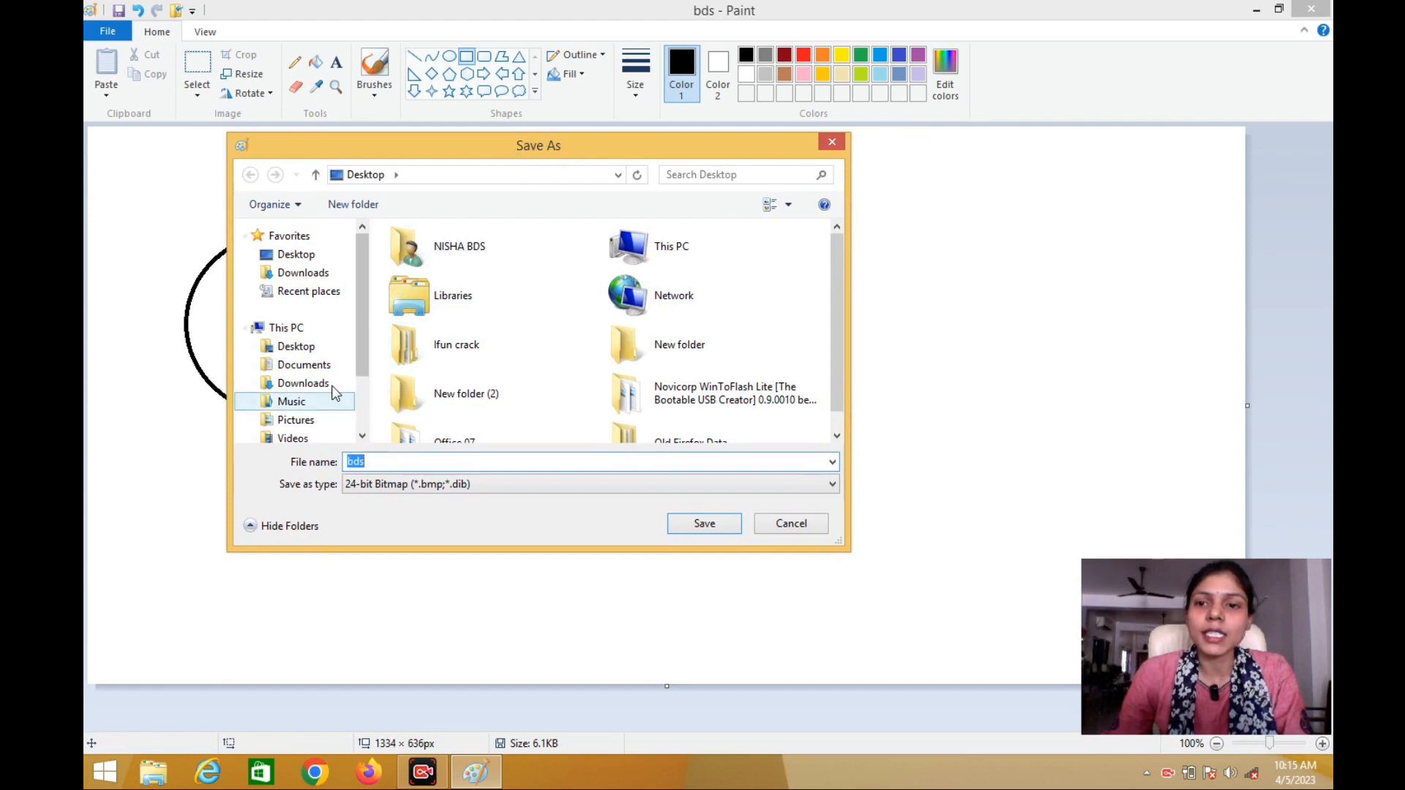
{"action": "left_click", "coordinate": [294, 423]}
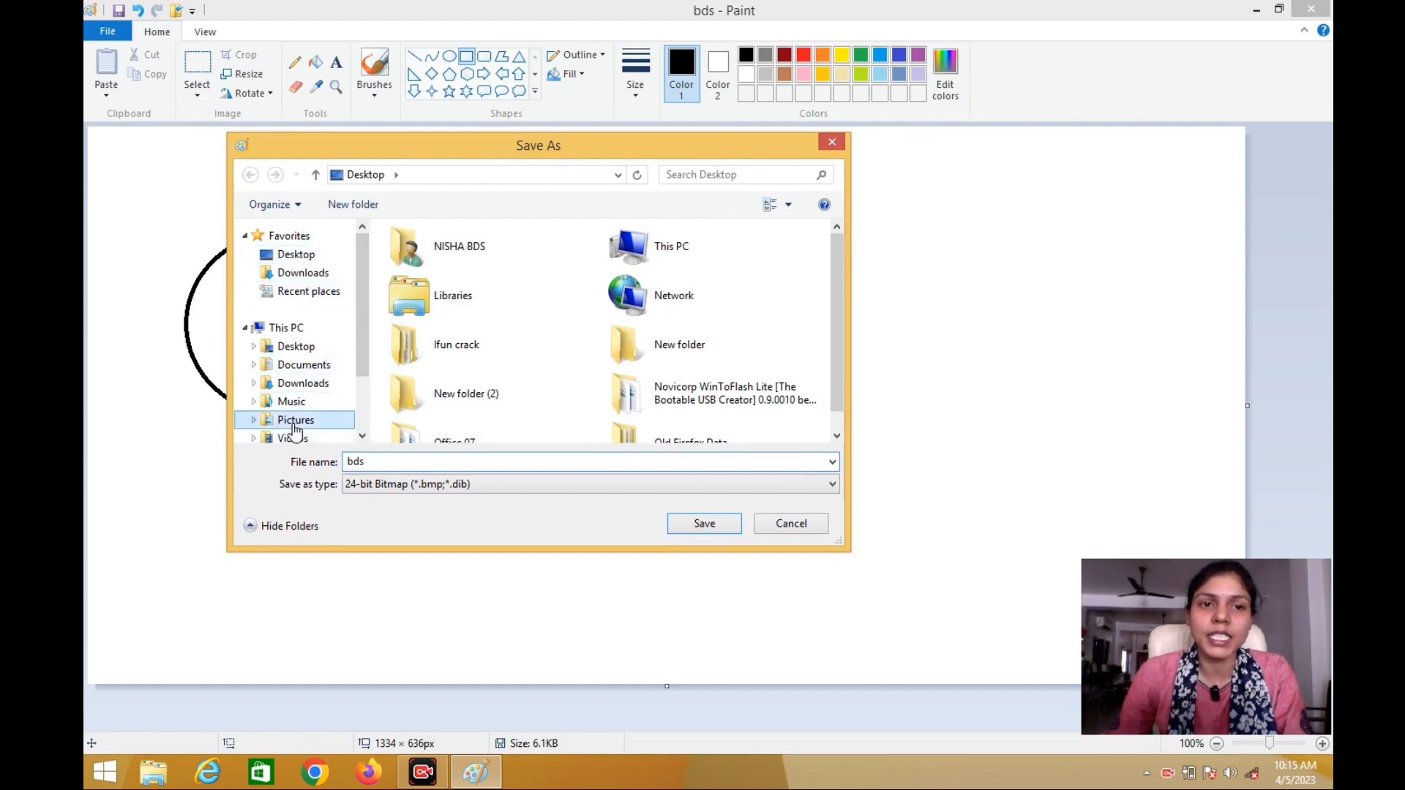
{"action": "left_click", "coordinate": [386, 462]}
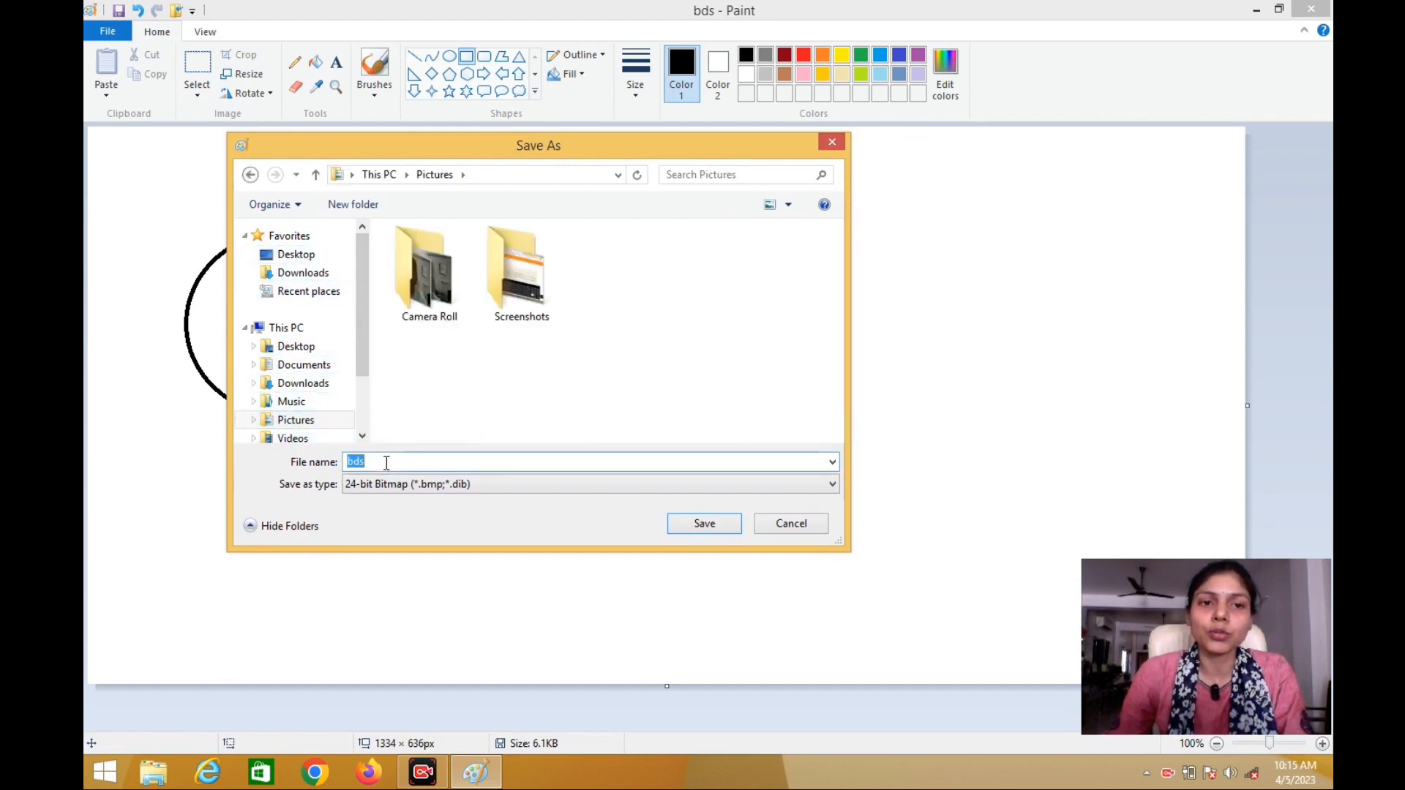
{"action": "left_click", "coordinate": [386, 463]}
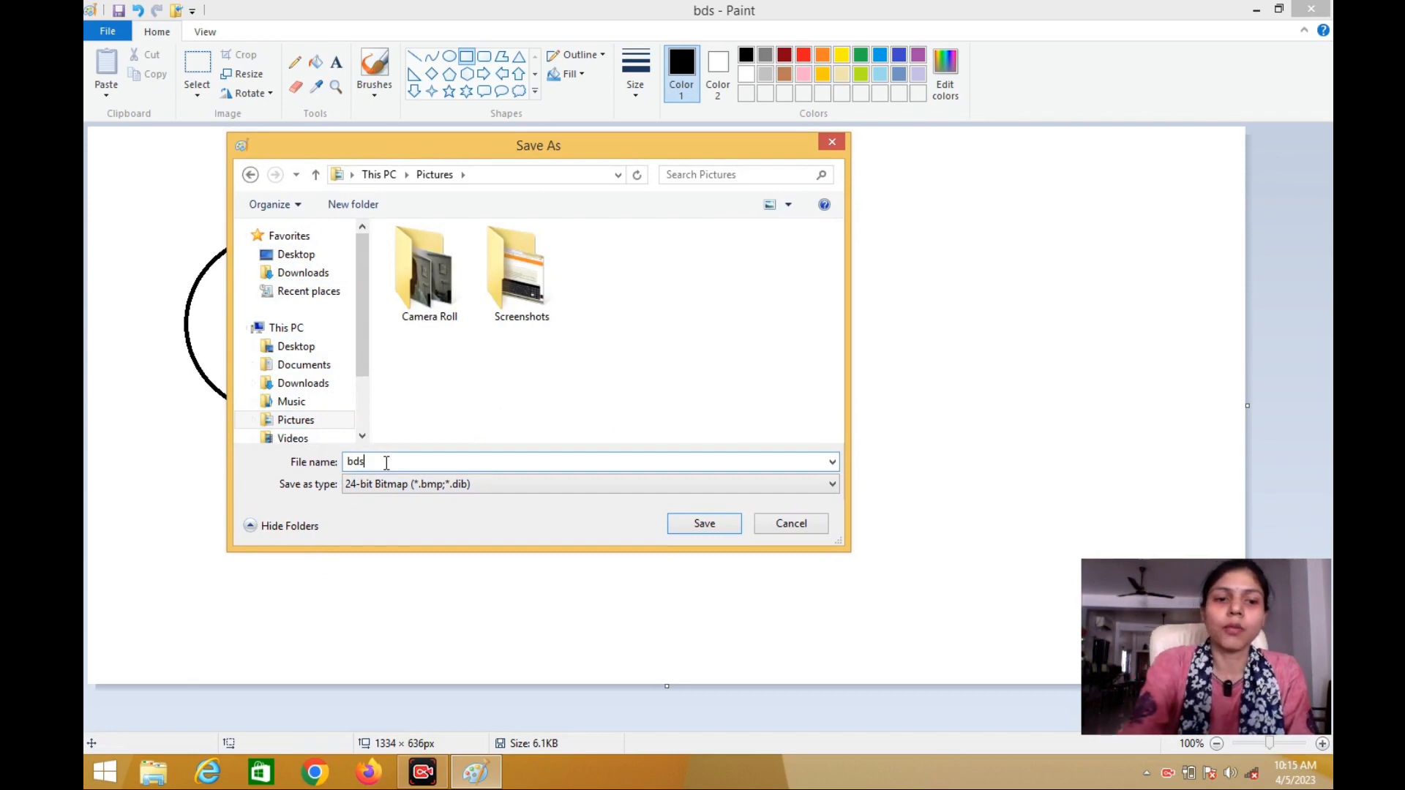
{"action": "type", "text": "1"}
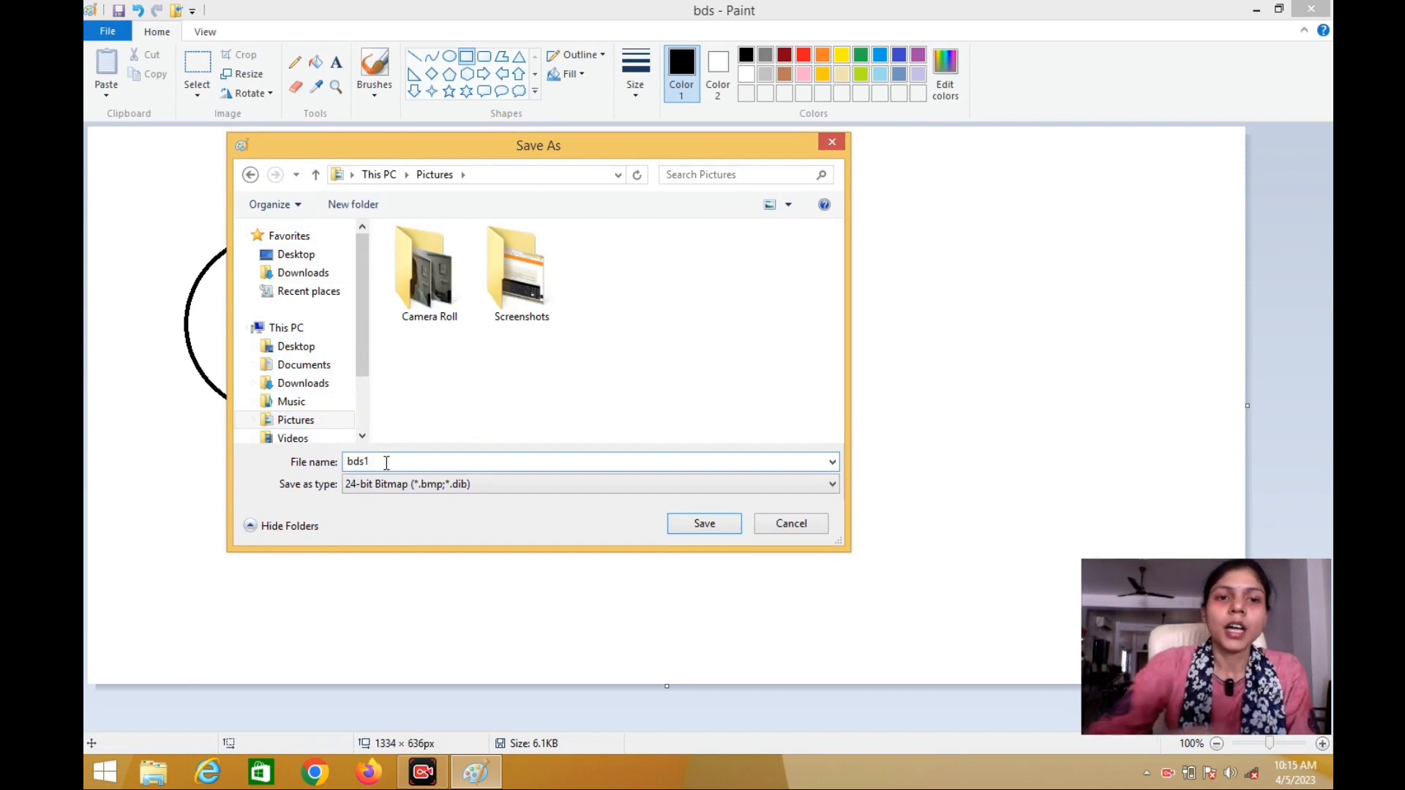
{"action": "left_click", "coordinate": [722, 528]}
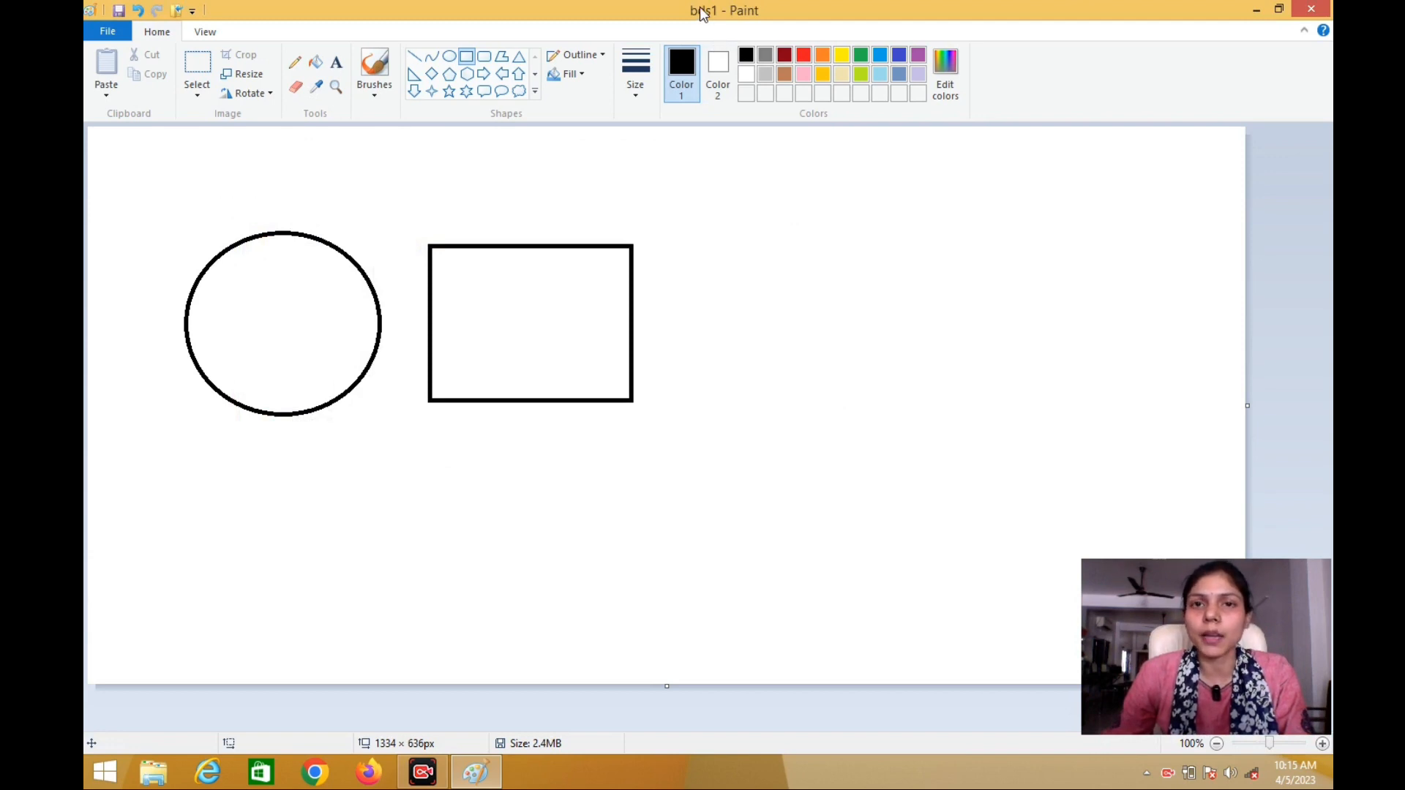
Examine the drawing in print preview, zooming in and out on the shapes, and close the preview
{"action": "left_click", "coordinate": [103, 32]}
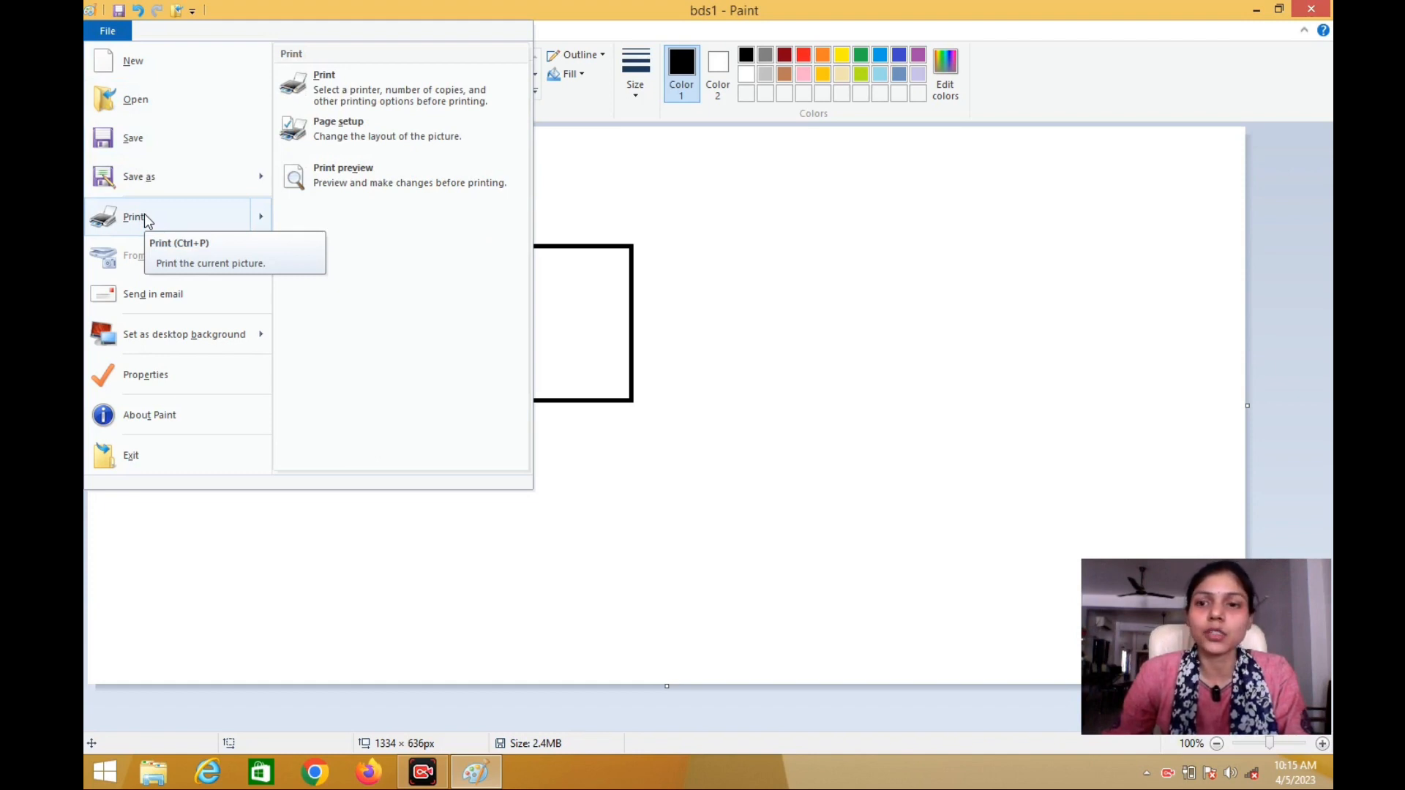
{"action": "left_click", "coordinate": [312, 182]}
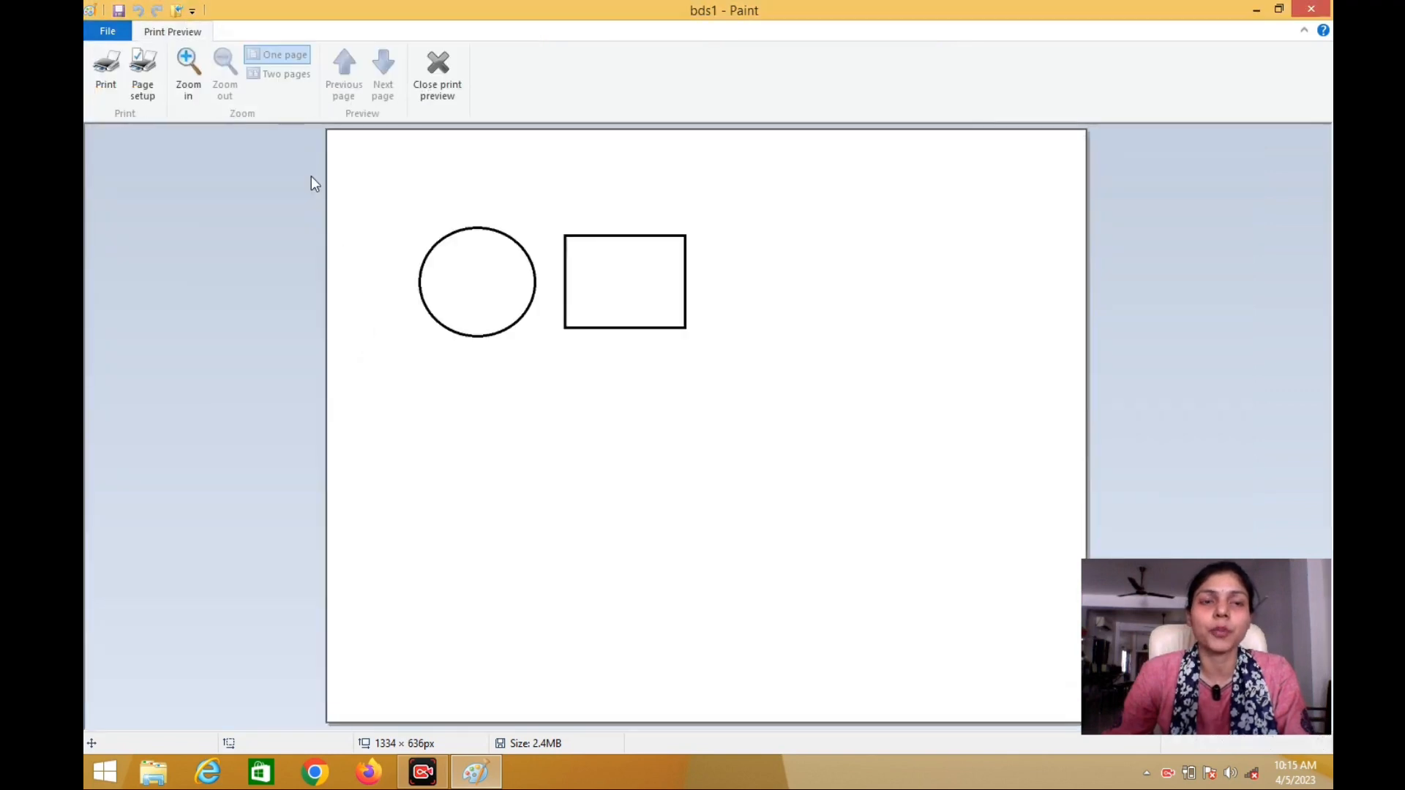
{"action": "left_click", "coordinate": [448, 278]}
{"action": "left_click", "coordinate": [601, 349]}
{"action": "left_click", "coordinate": [528, 335]}
{"action": "left_click", "coordinate": [493, 336]}
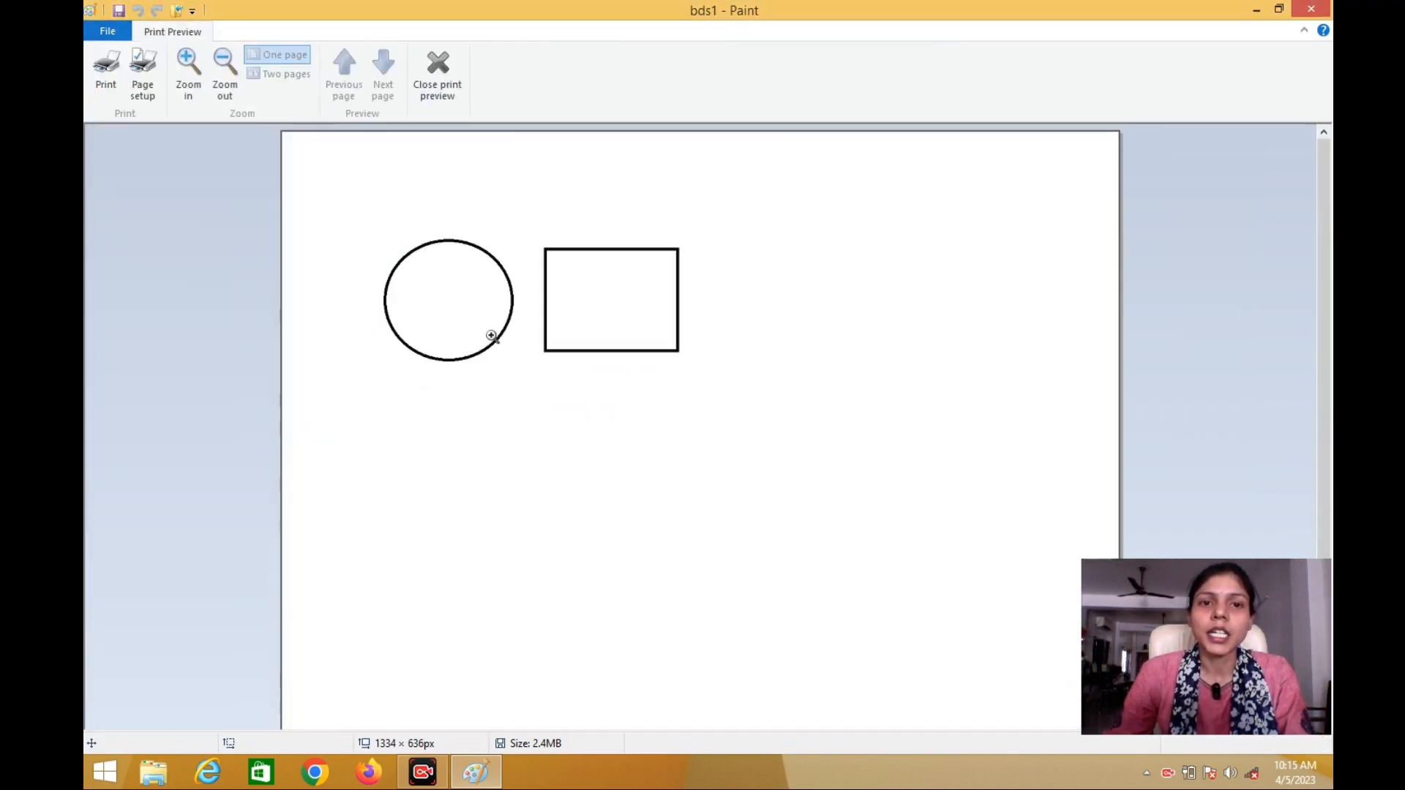
{"action": "left_click", "coordinate": [661, 329]}
{"action": "left_click", "coordinate": [598, 341]}
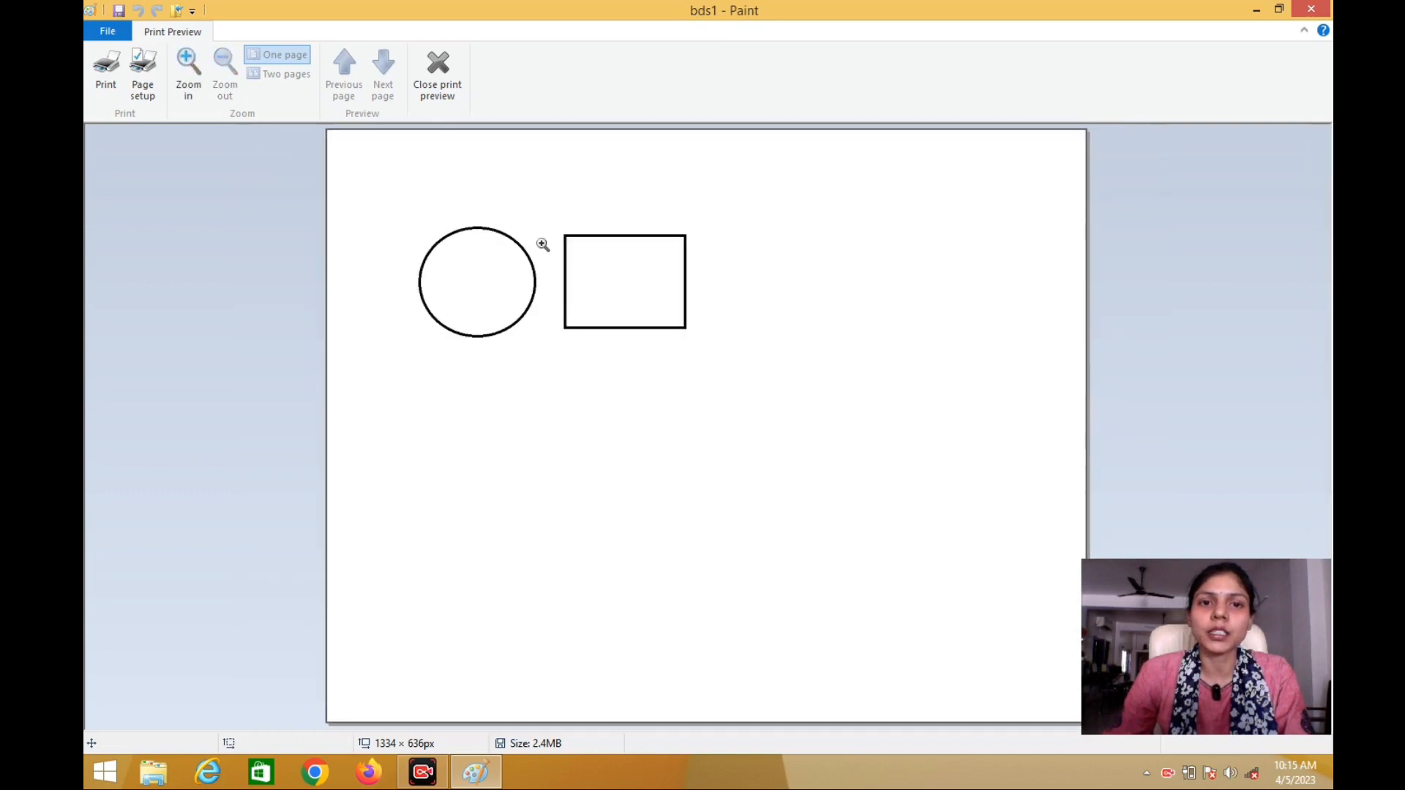
{"action": "left_click", "coordinate": [443, 89]}
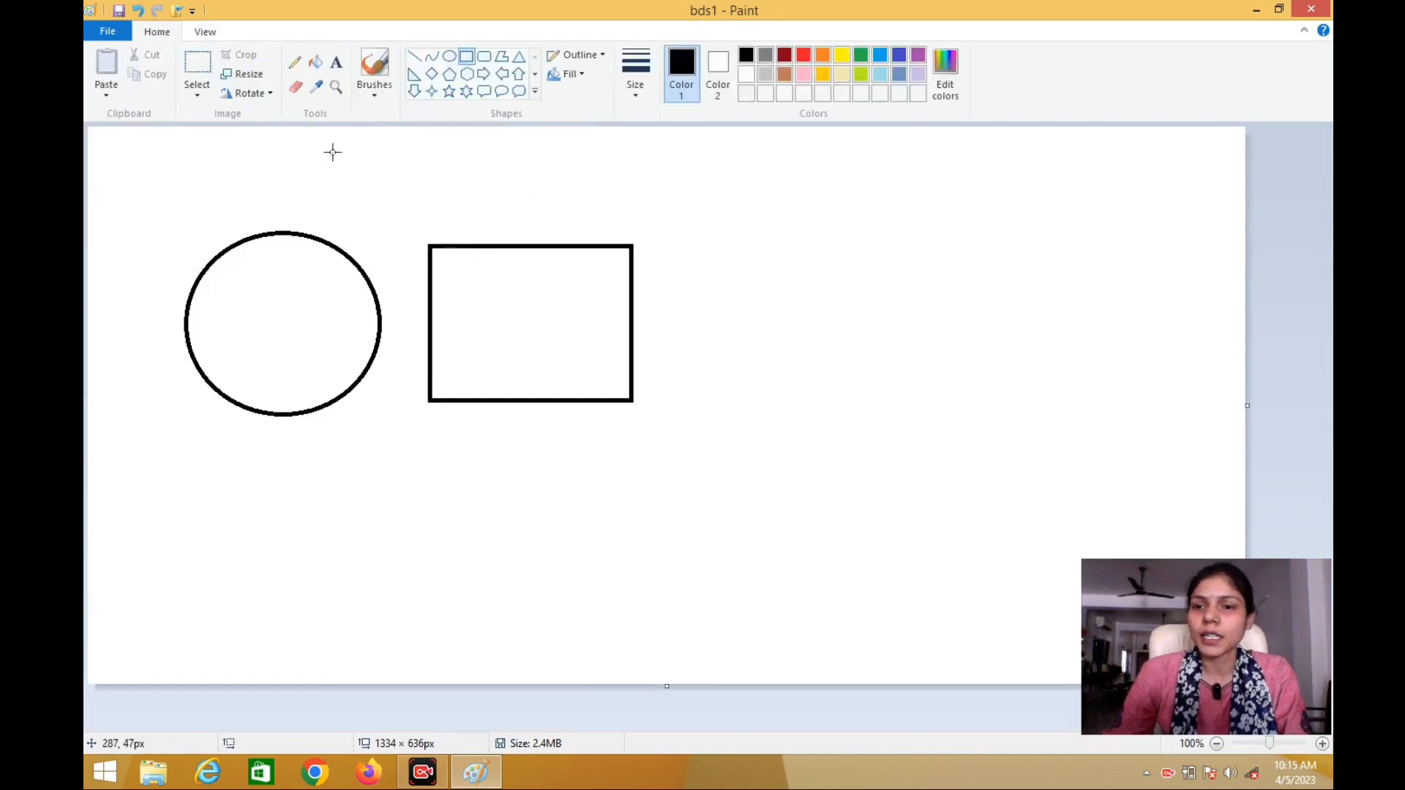
{"action": "left_click", "coordinate": [105, 32]}
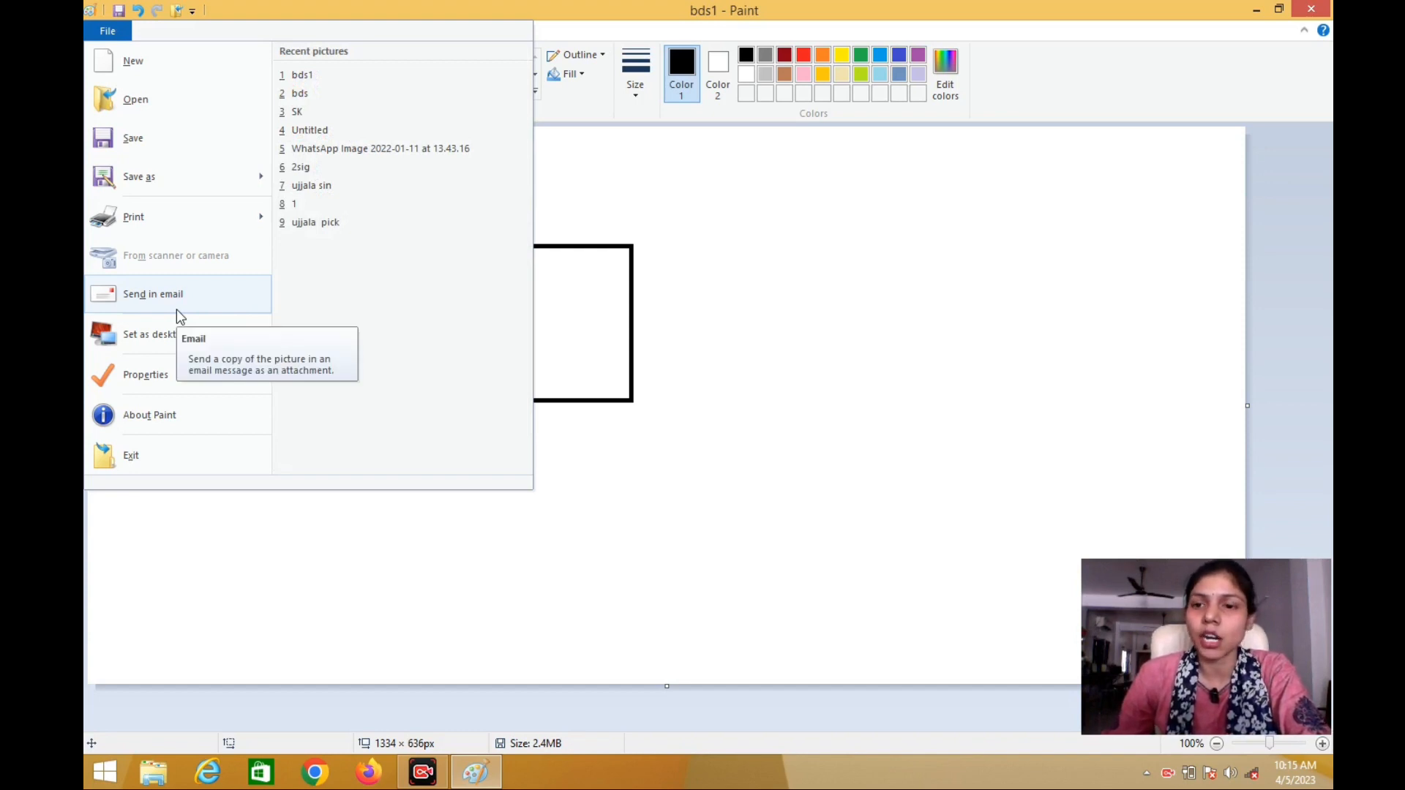
{"action": "mouse_move", "coordinate": [167, 345]}
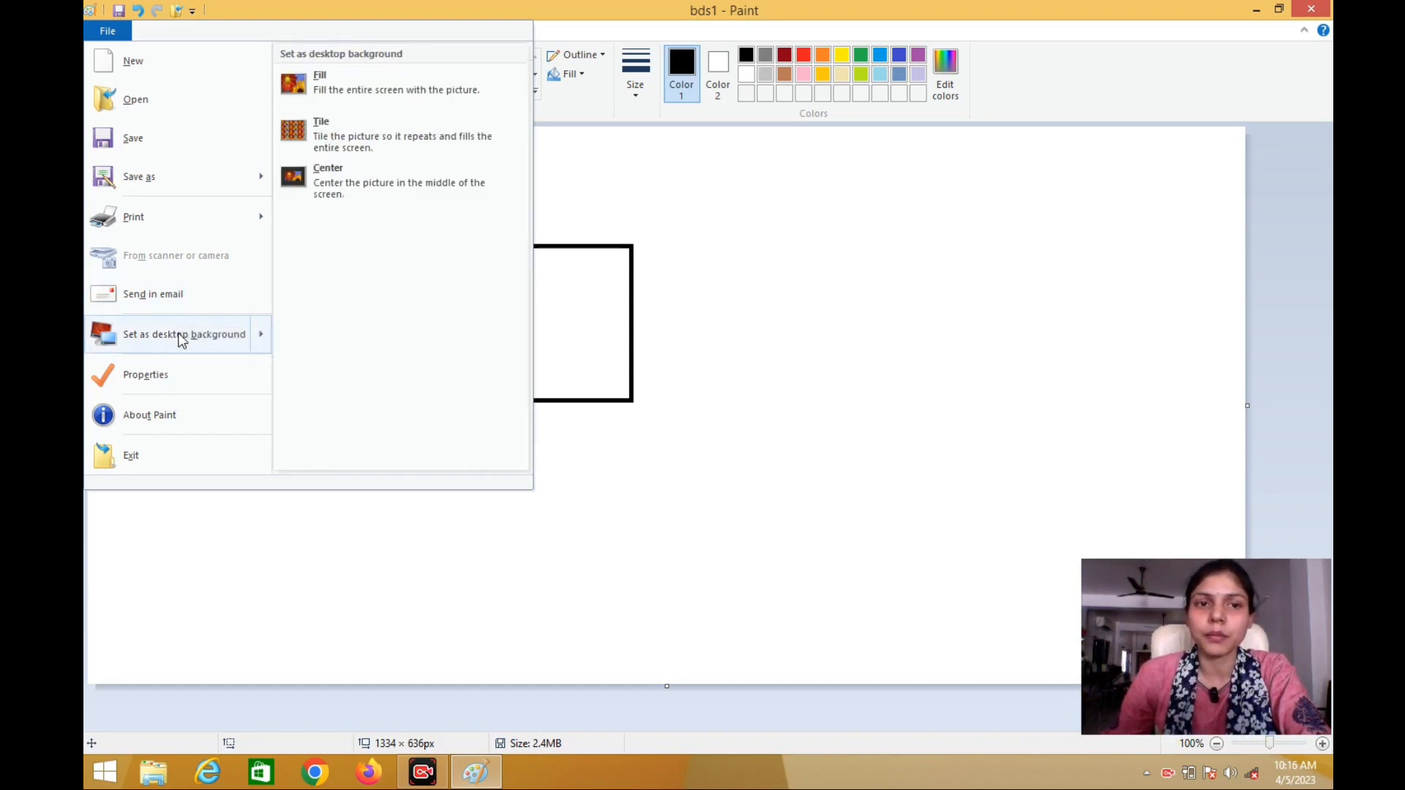
{"action": "left_click", "coordinate": [696, 499]}
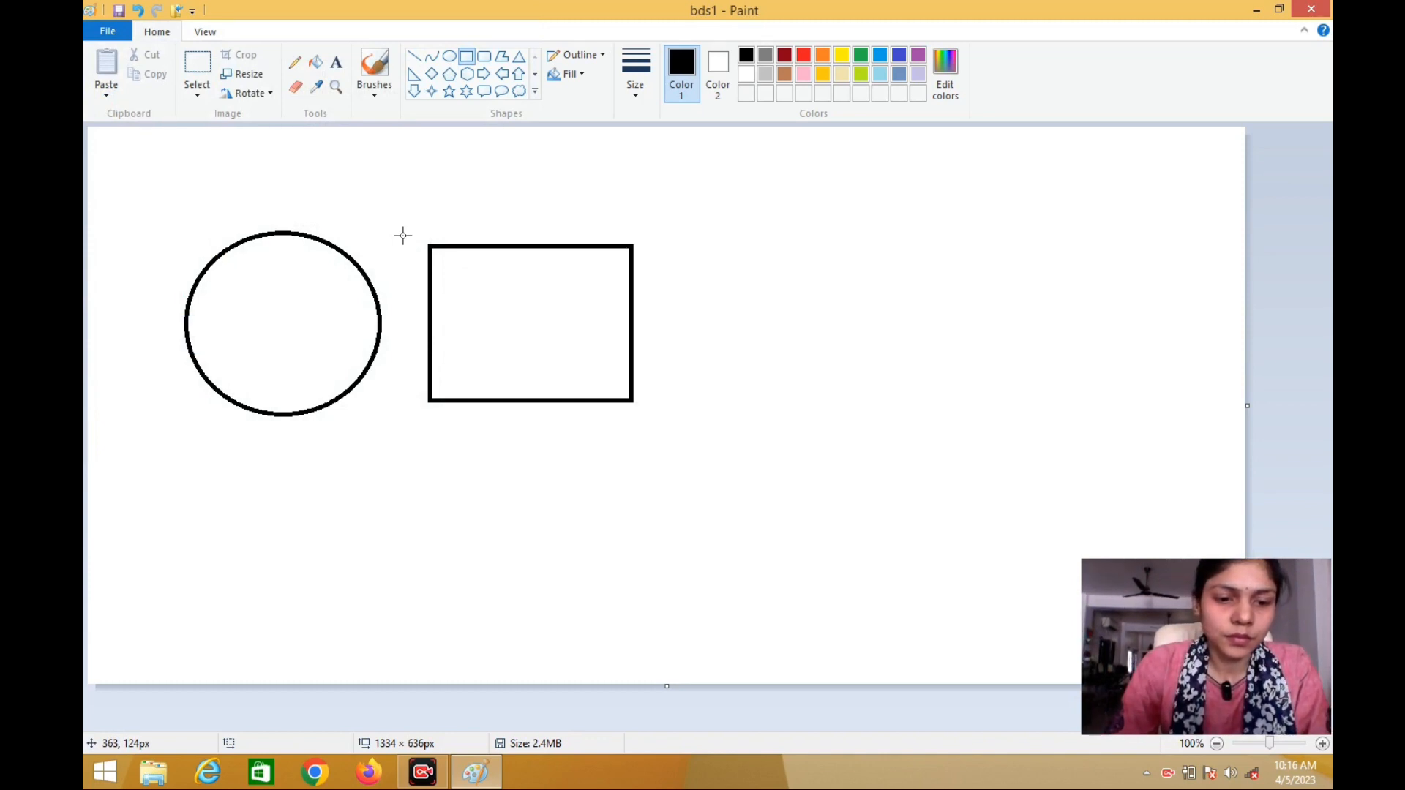
Select the entire picture and cut it to leave the canvas blank
{"action": "key", "text": "ctrl+a"}
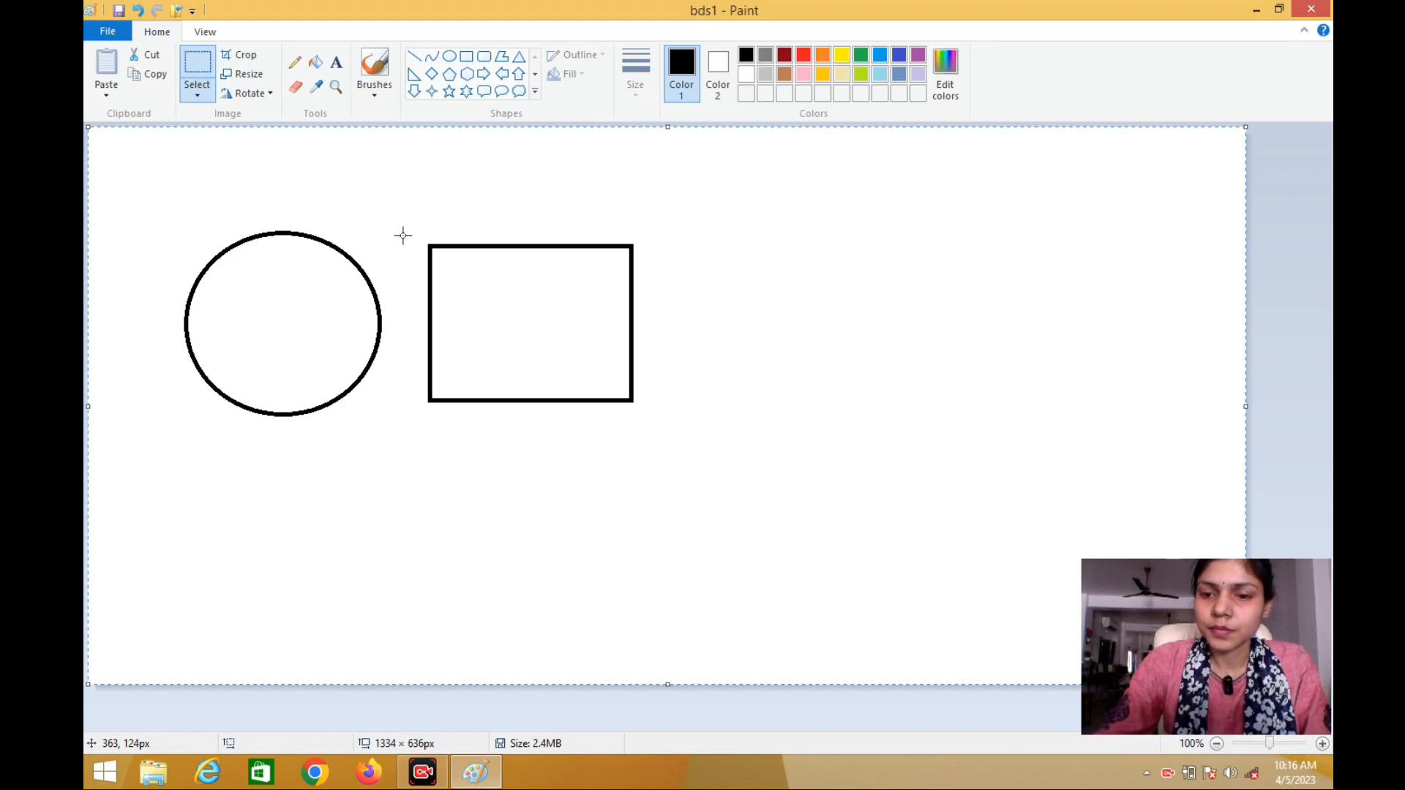
{"action": "left_click_drag", "start_coordinate": [502, 477], "coordinate": [502, 476]}
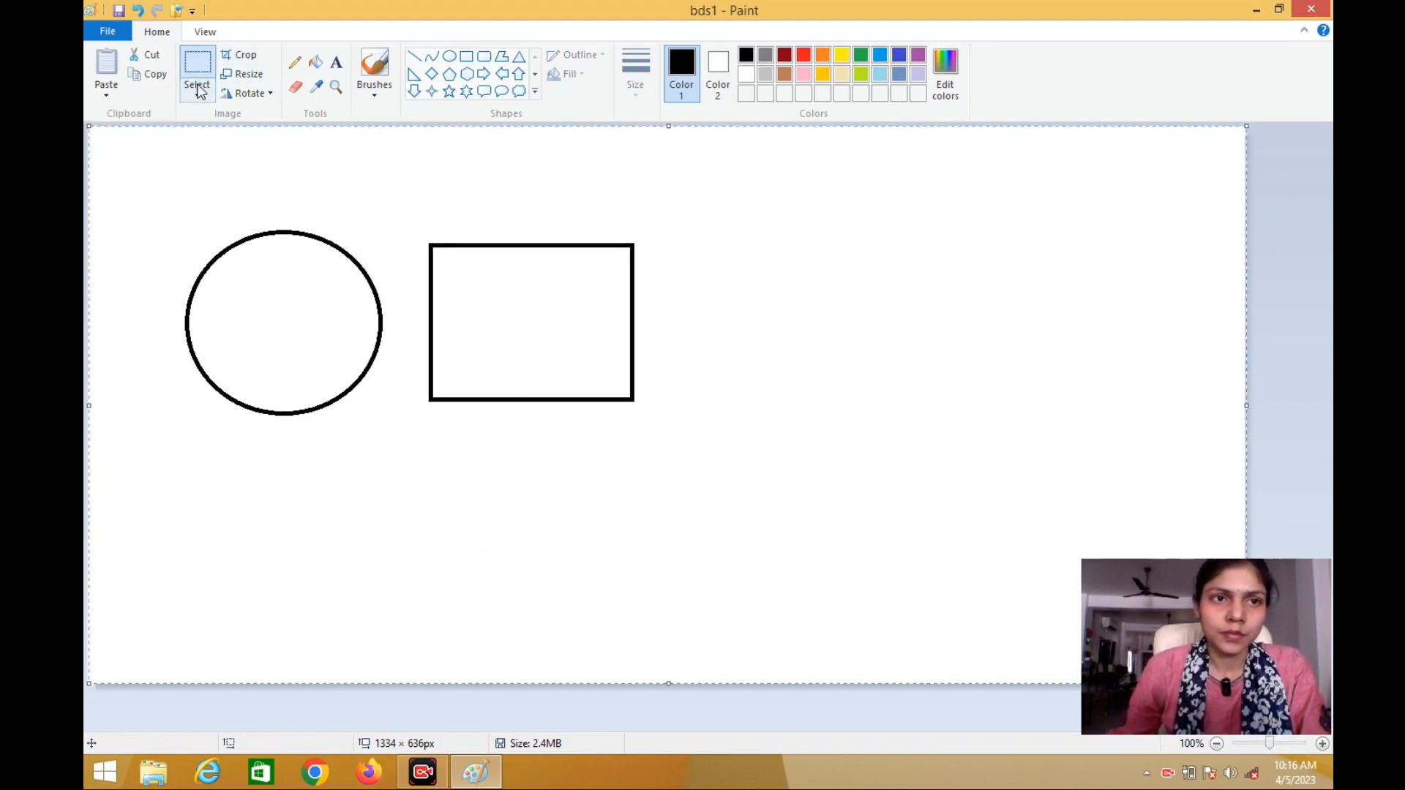
{"action": "left_click", "coordinate": [147, 56]}
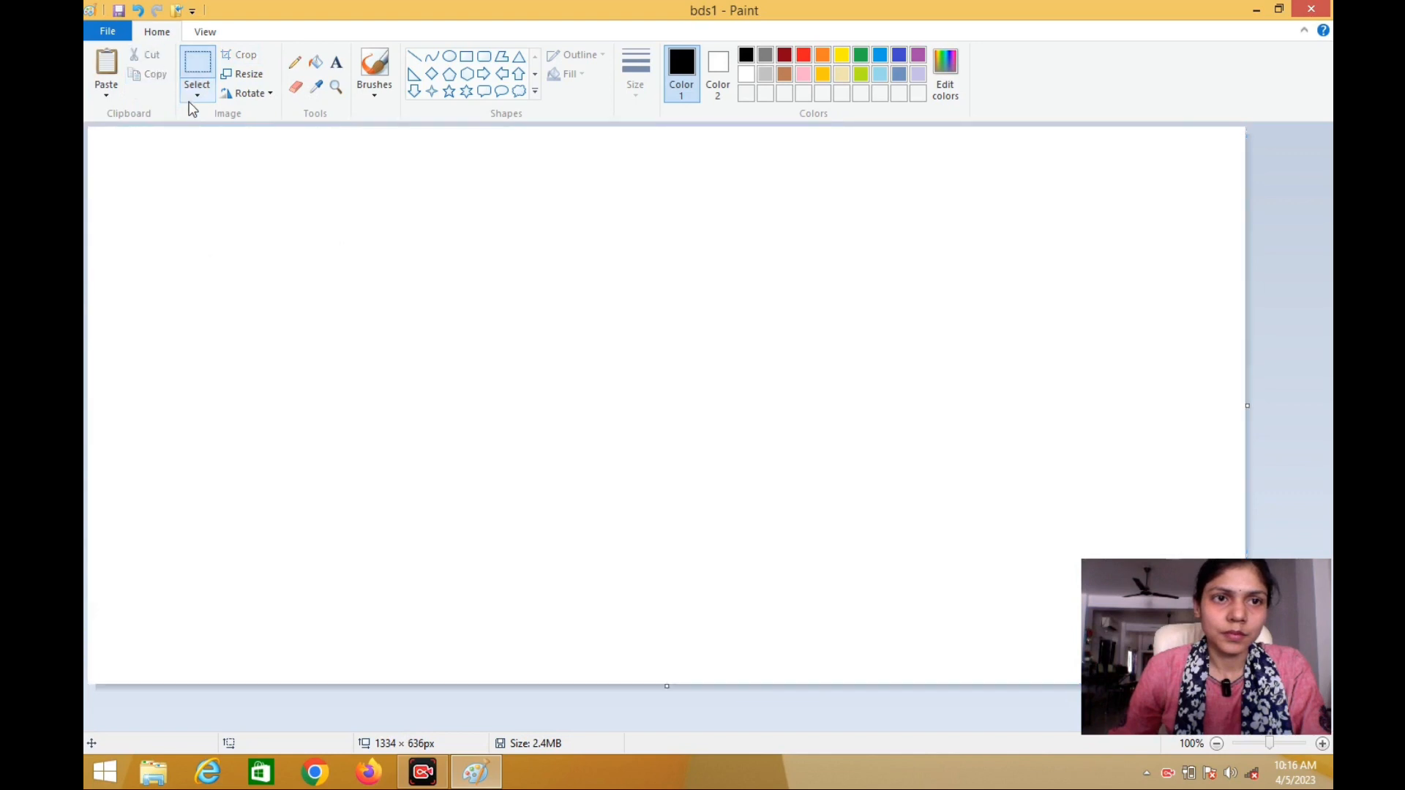
Draw a five-point star about 407 × 343 px mid-canvas with a six-point star about 75 × 100 px inside it
{"action": "left_click", "coordinate": [448, 91]}
{"action": "left_click_drag", "start_coordinate": [397, 221], "coordinate": [750, 523]}
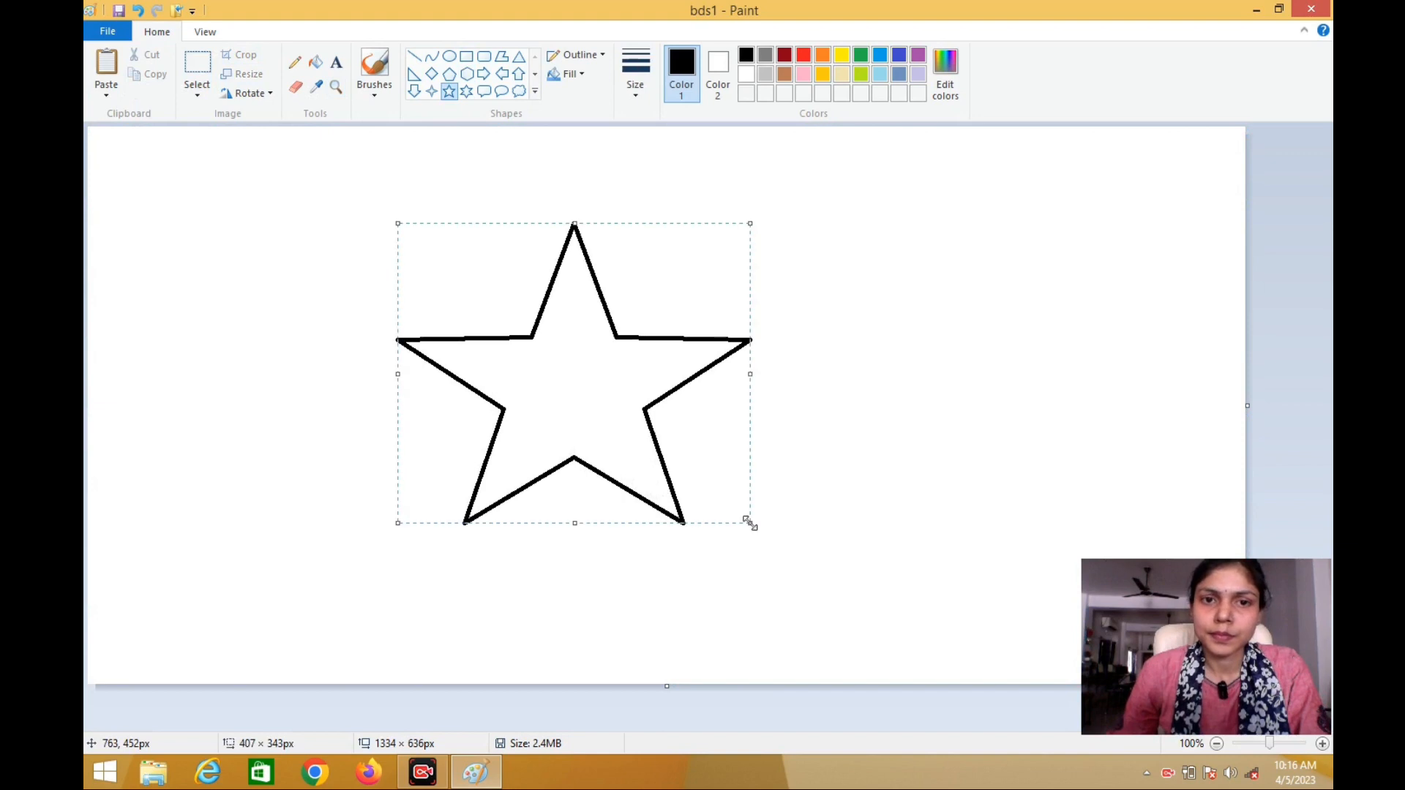
{"action": "left_click", "coordinate": [466, 92]}
{"action": "left_click_drag", "start_coordinate": [549, 348], "coordinate": [614, 437]}
Fill the large five-point star with red and the small six-point star inside it with orange
{"action": "left_click", "coordinate": [316, 61]}
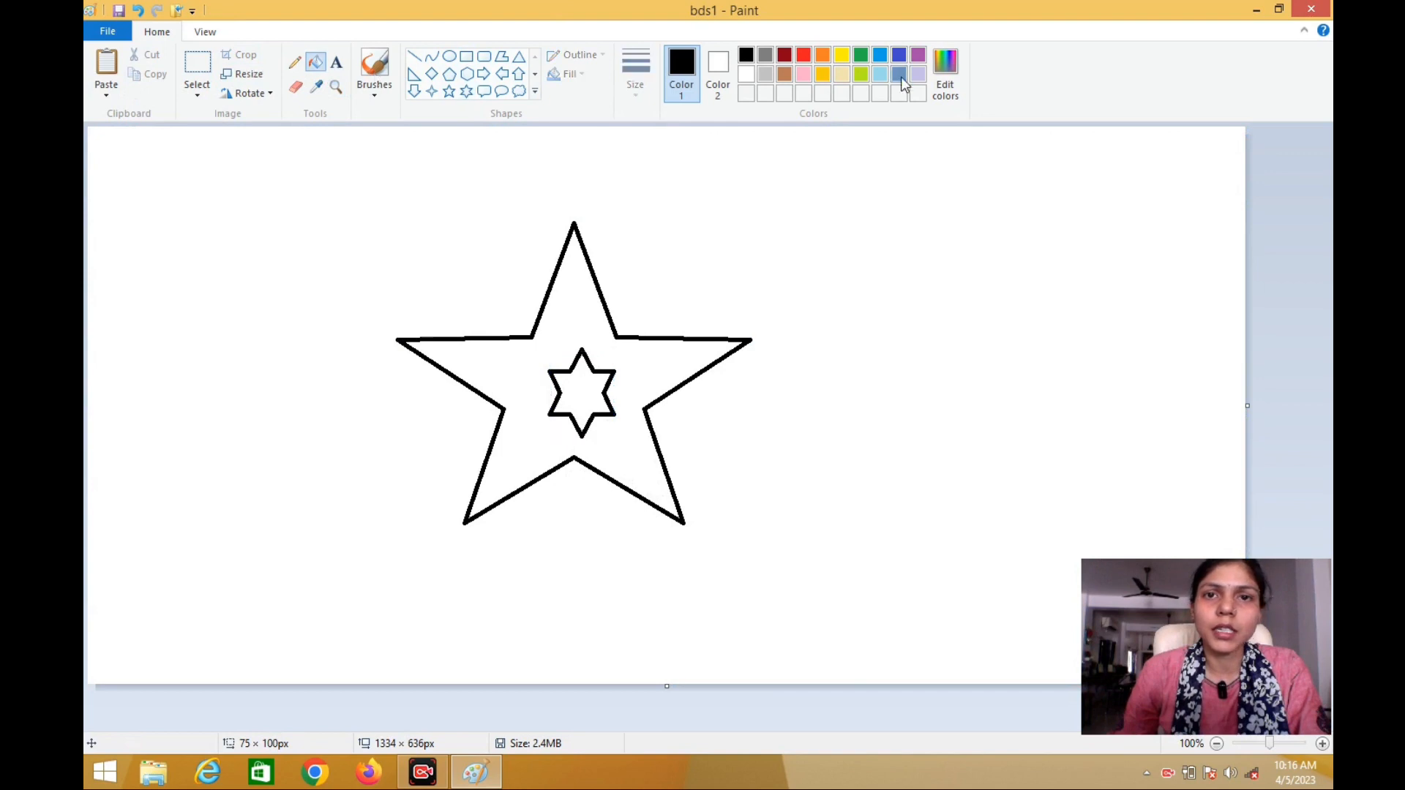
{"action": "left_click", "coordinate": [803, 55]}
{"action": "left_click", "coordinate": [542, 332]}
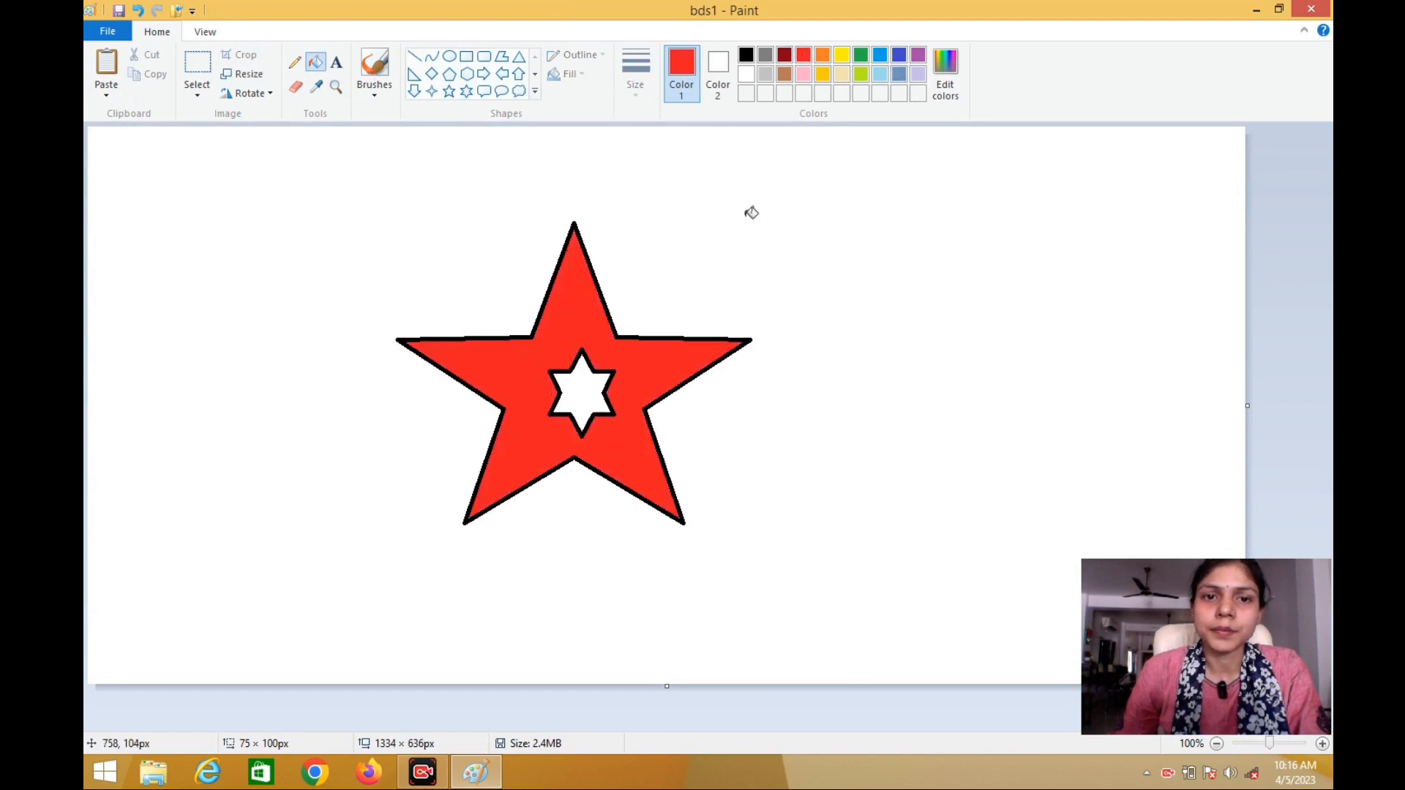
{"action": "left_click", "coordinate": [822, 55]}
{"action": "left_click", "coordinate": [586, 395]}
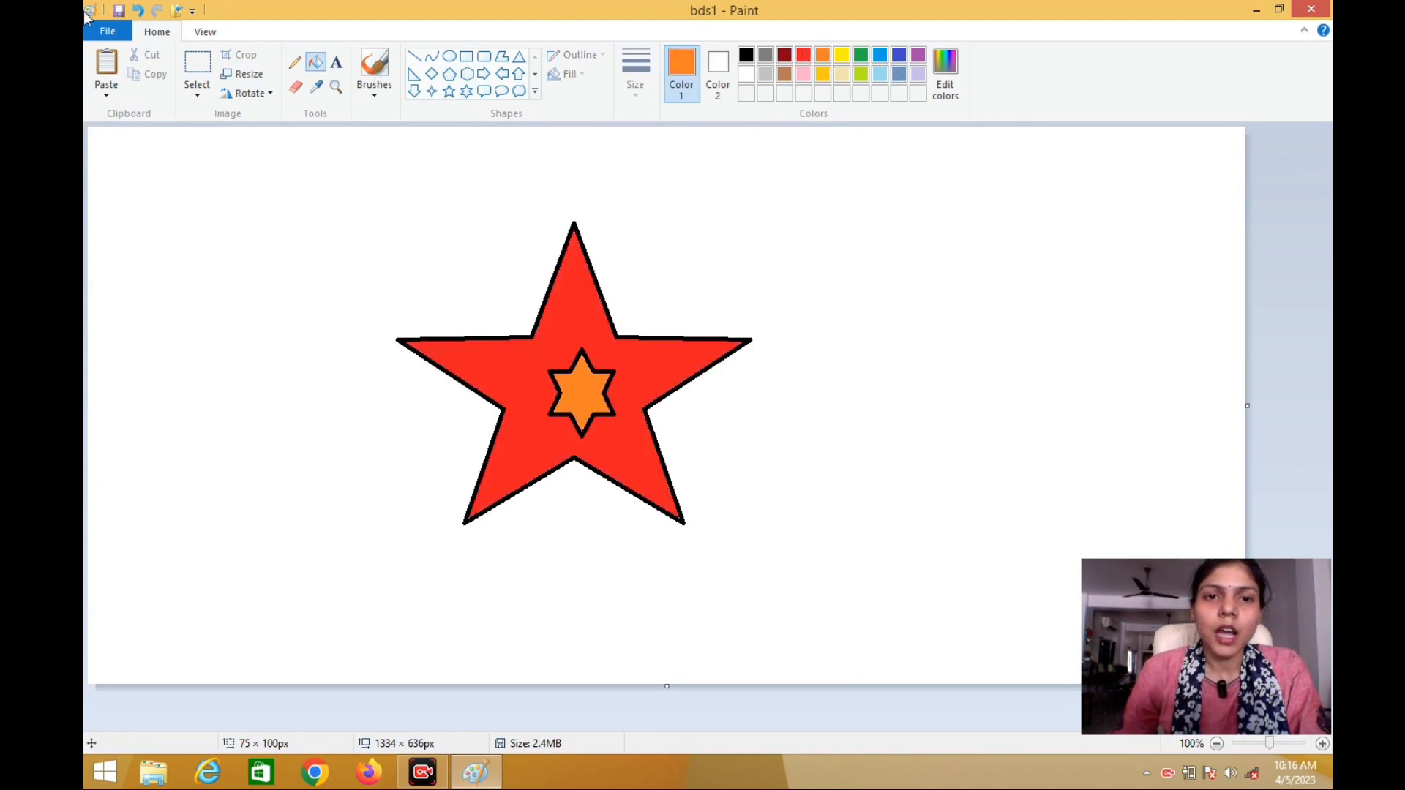
Set the star picture as the desktop background with the Fill option, saving the file, and show the desktop
{"action": "left_click", "coordinate": [115, 35]}
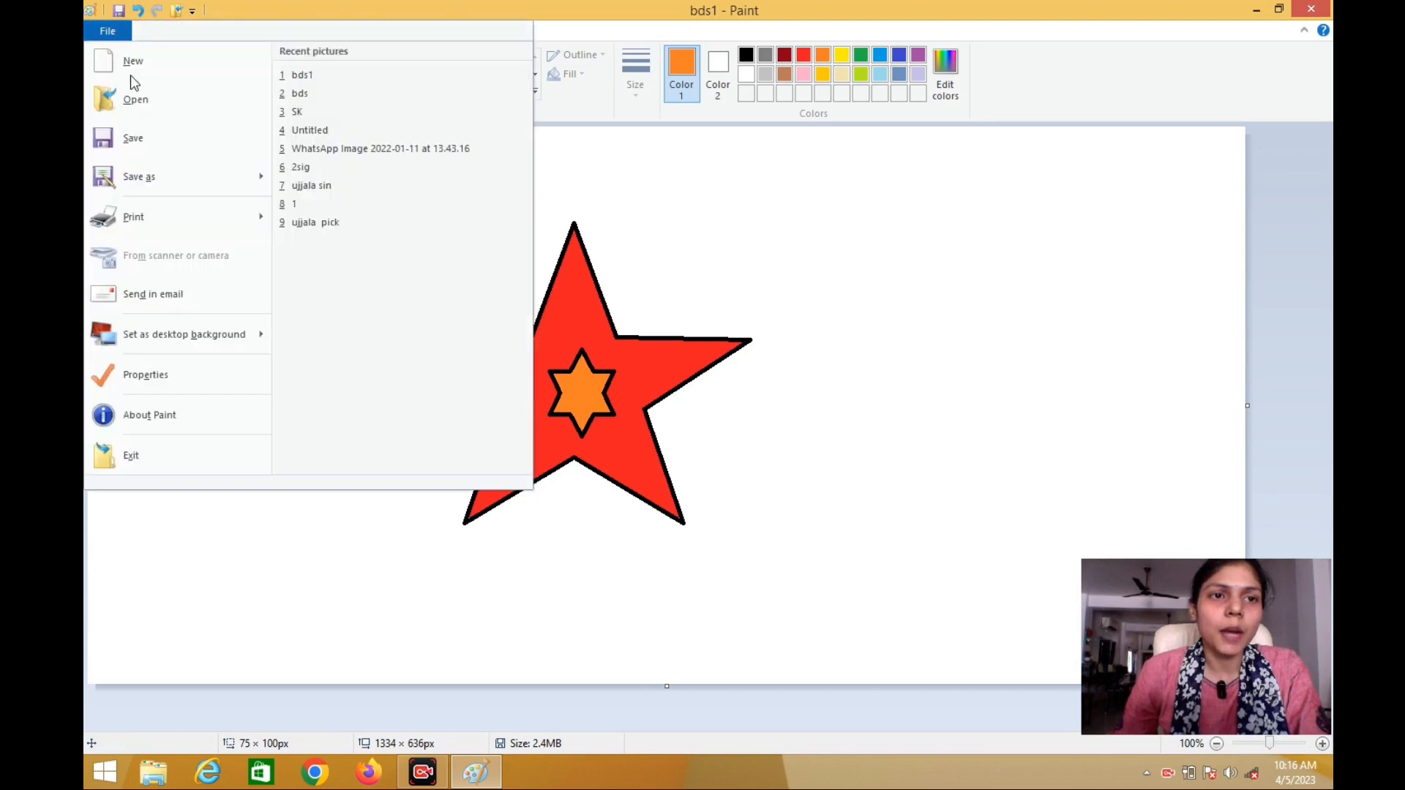
{"action": "mouse_move", "coordinate": [195, 340]}
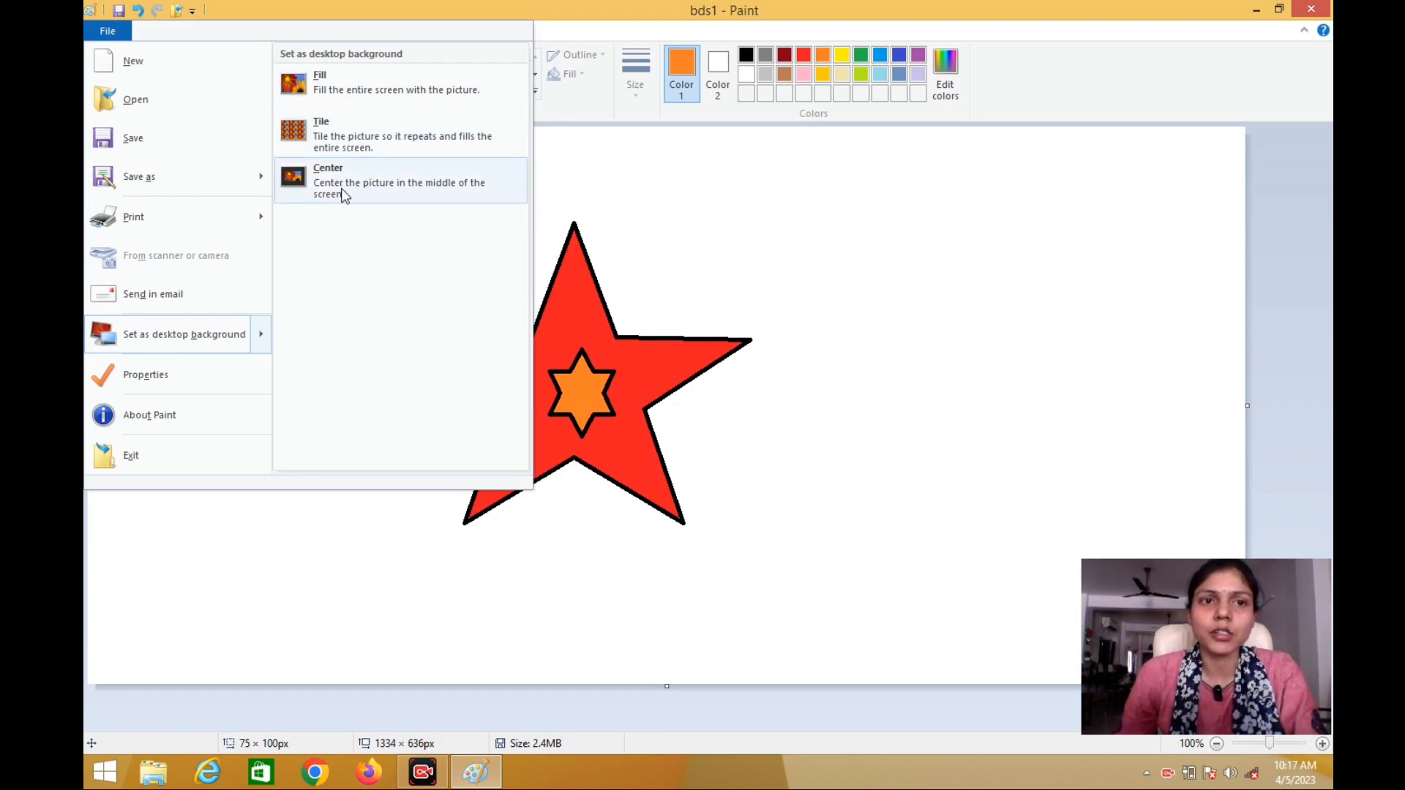
{"action": "left_click", "coordinate": [321, 87]}
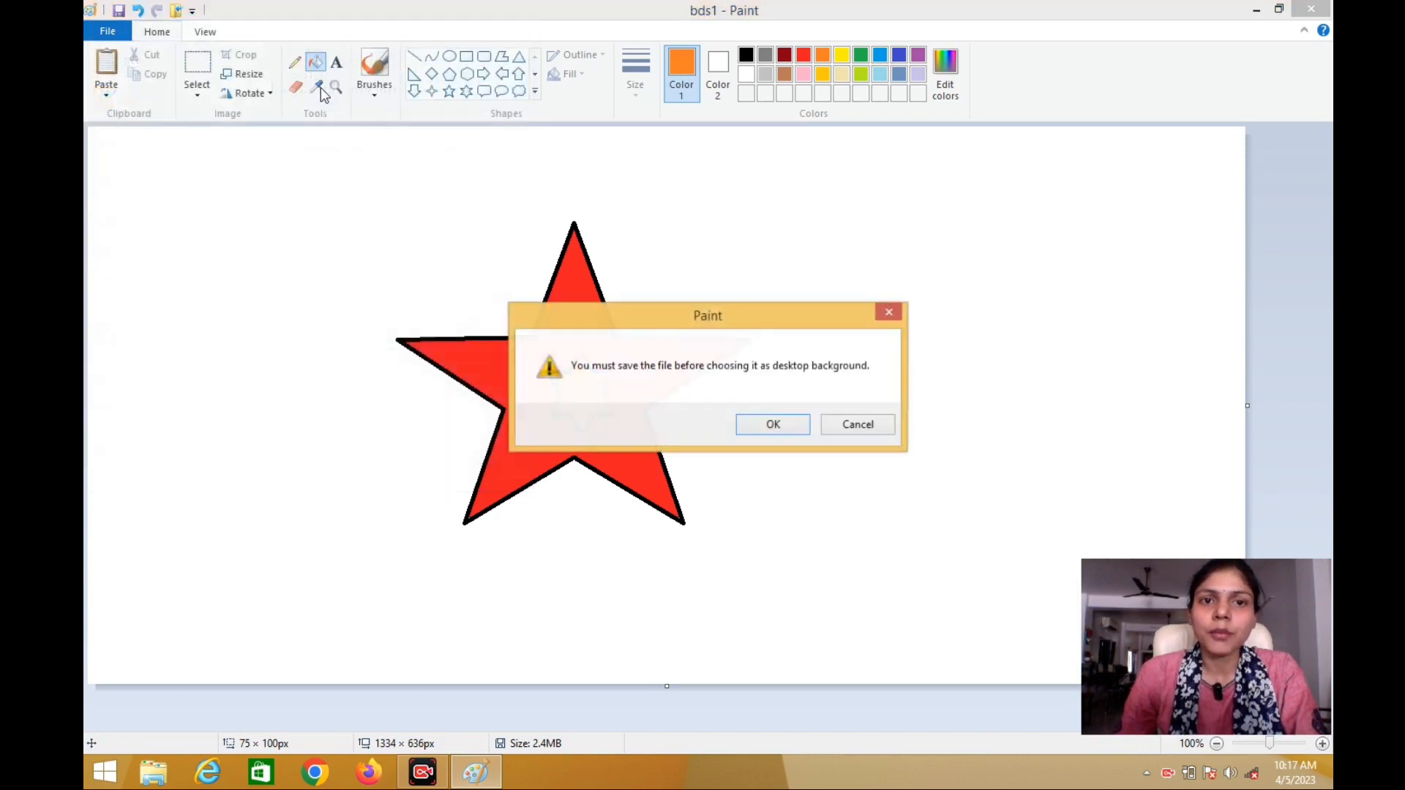
{"action": "left_click", "coordinate": [783, 424]}
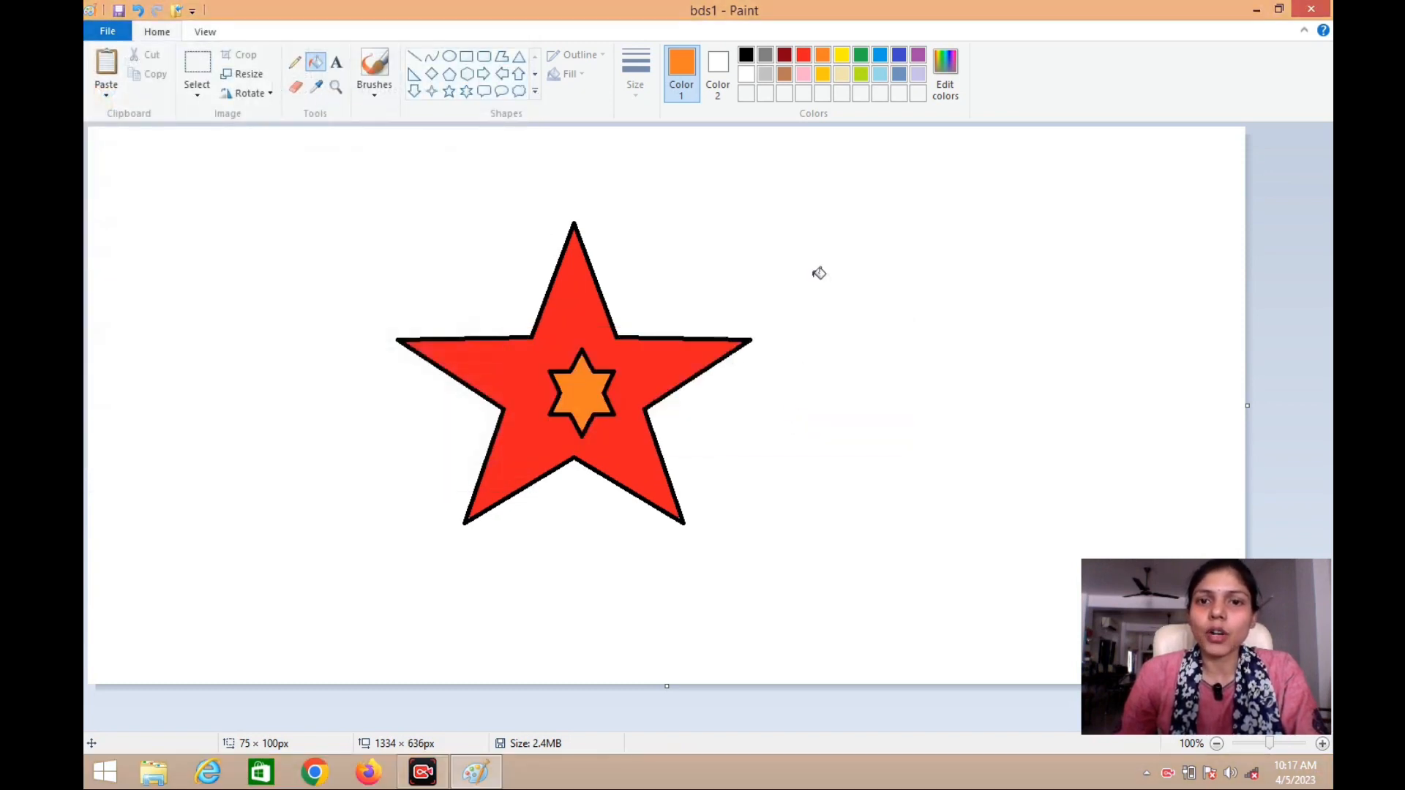
{"action": "left_click", "coordinate": [1257, 10]}
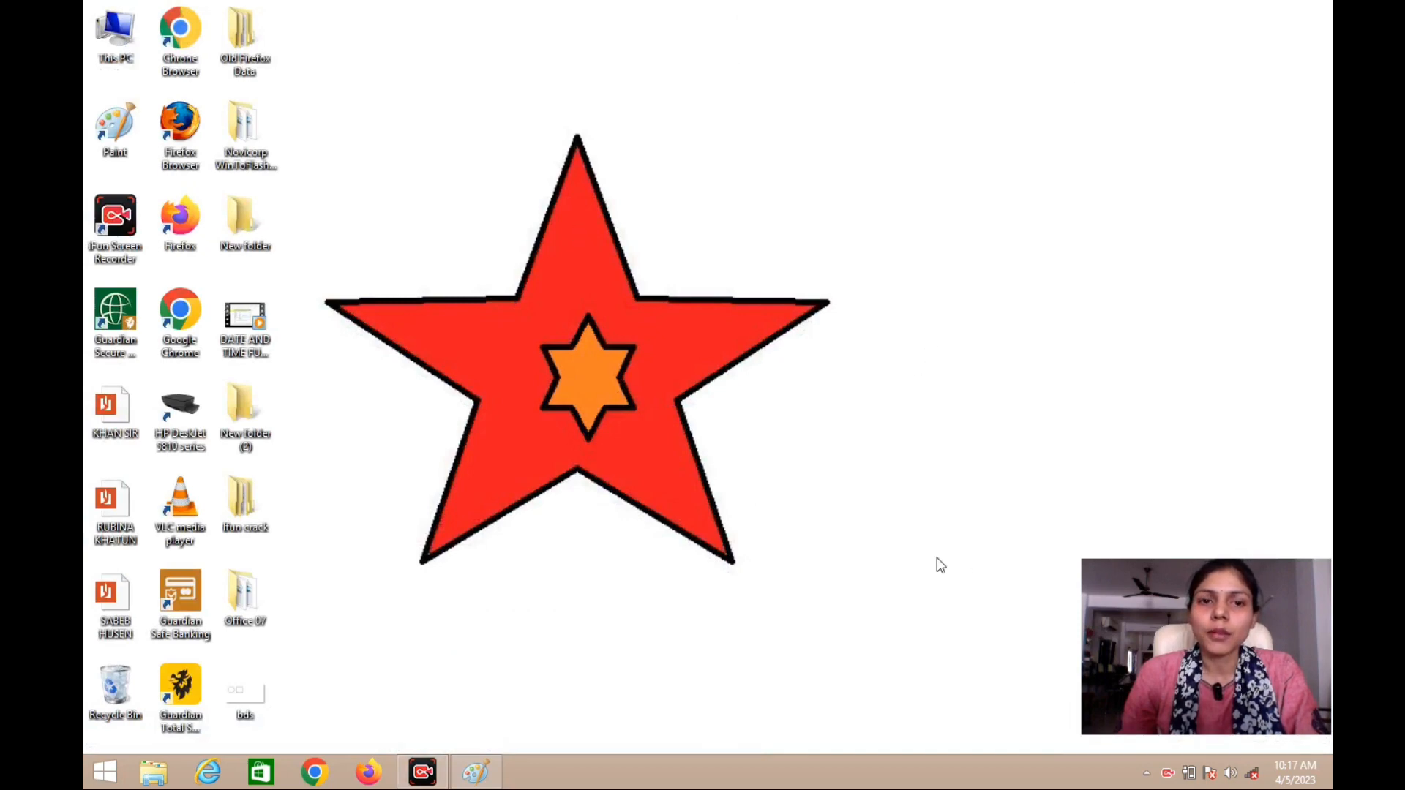
Return to the star picture, set it as a tiled desktop background and view the desktop
{"action": "left_click", "coordinate": [476, 772]}
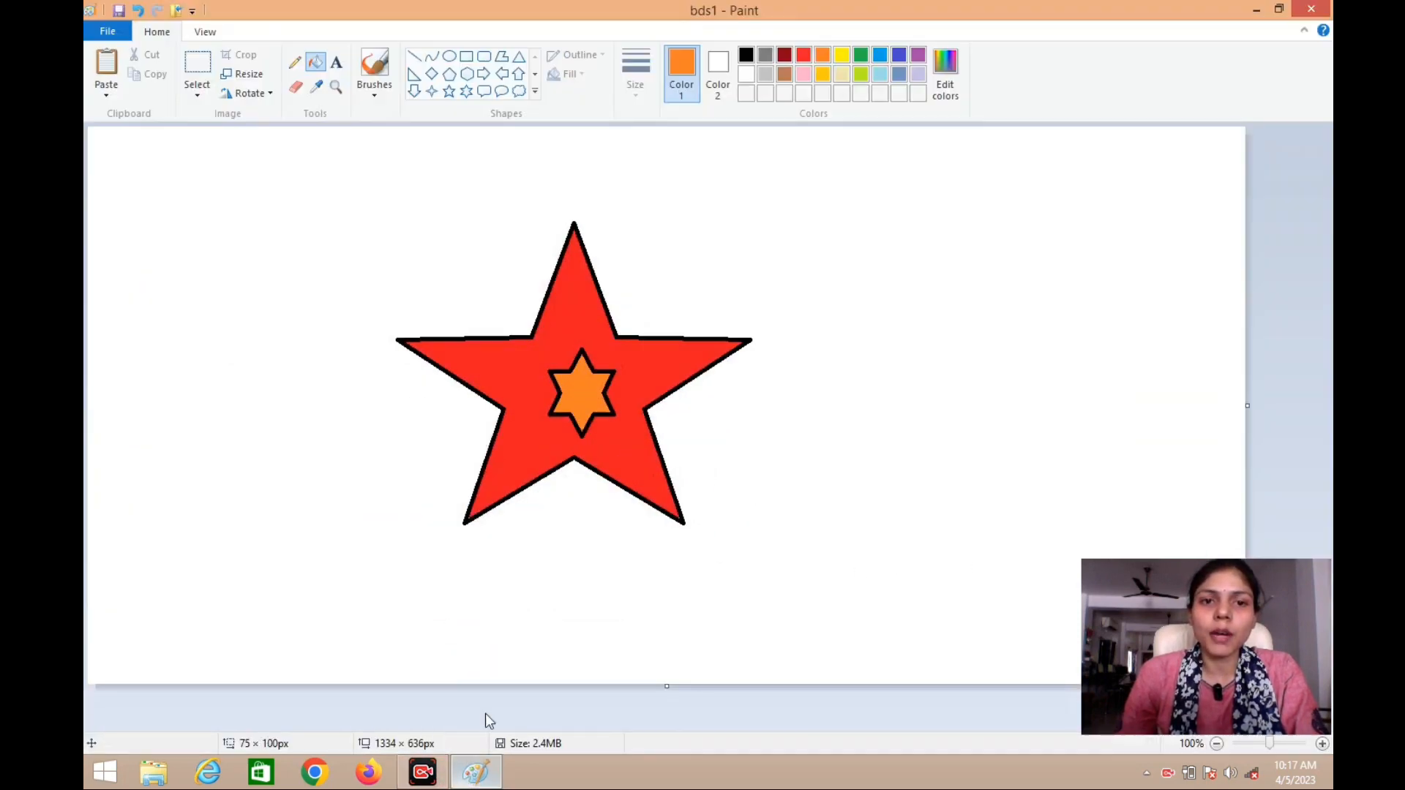
{"action": "left_click", "coordinate": [97, 35]}
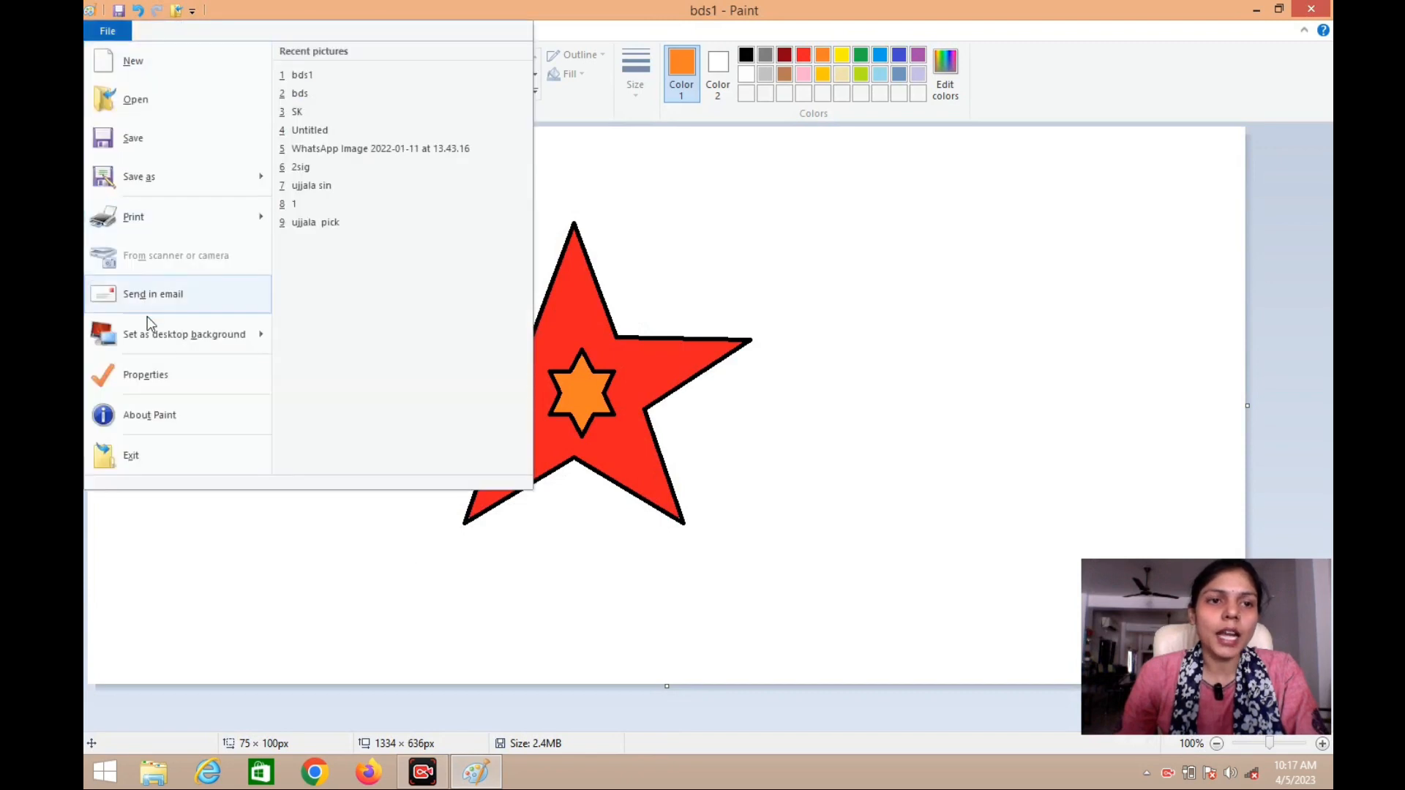
{"action": "mouse_move", "coordinate": [151, 331]}
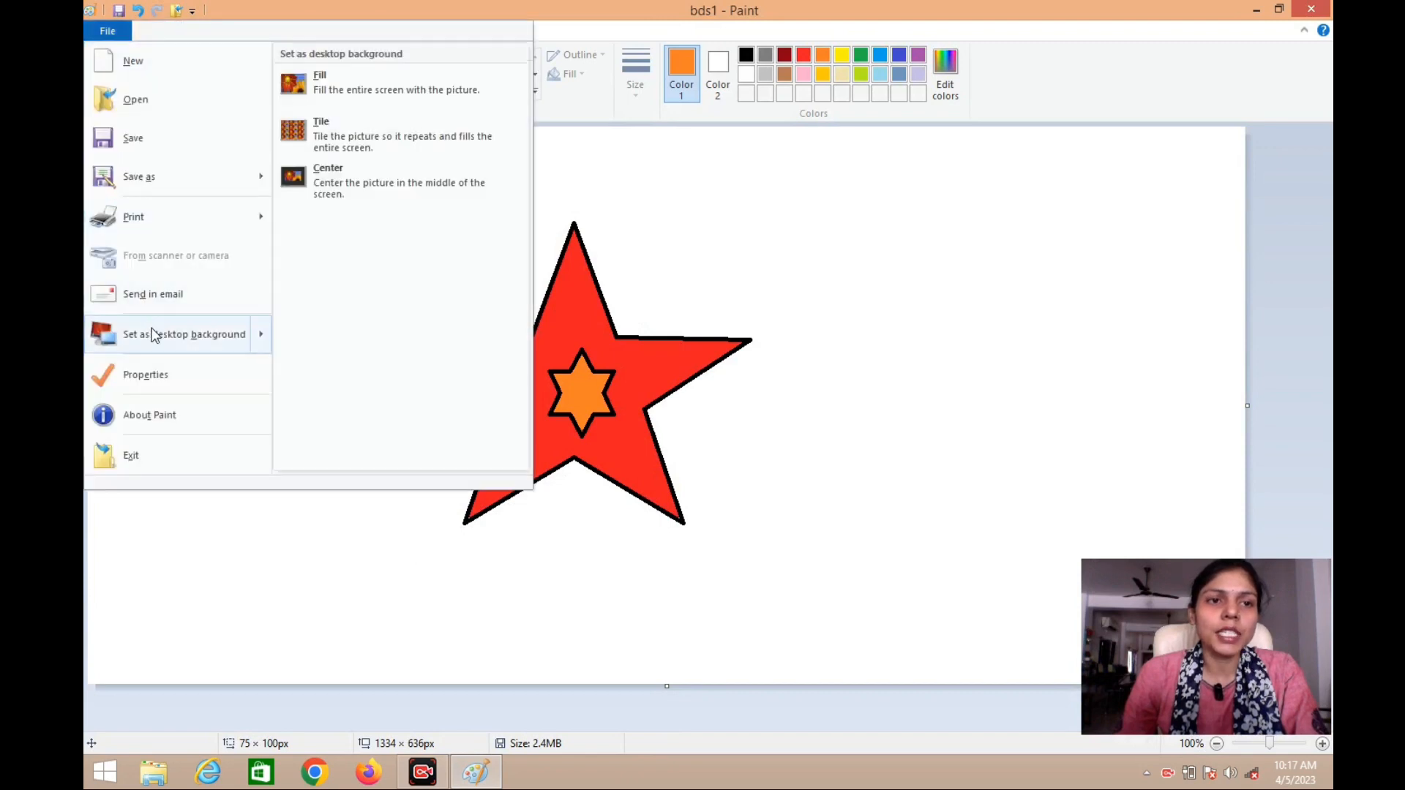
{"action": "left_click", "coordinate": [392, 139]}
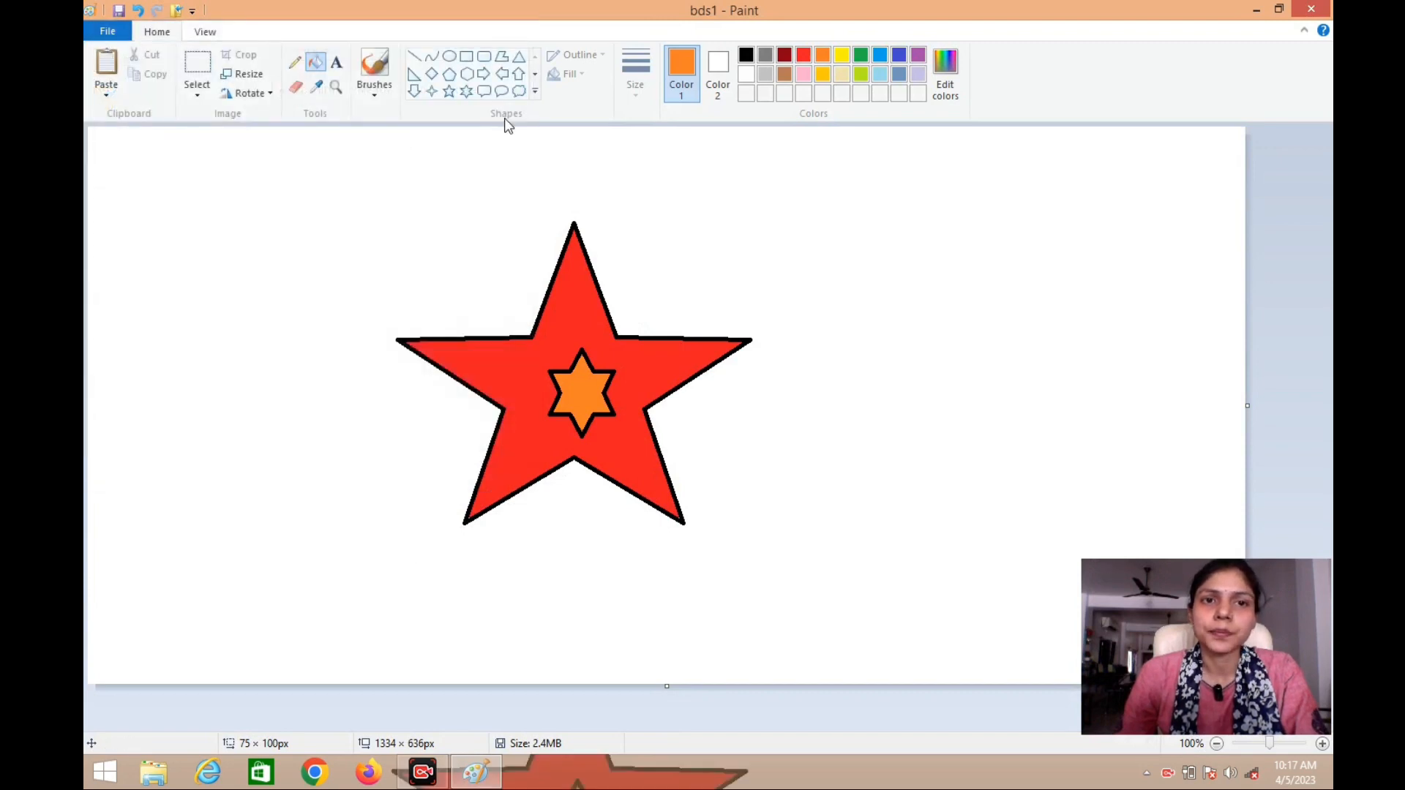
{"action": "left_click", "coordinate": [1256, 10]}
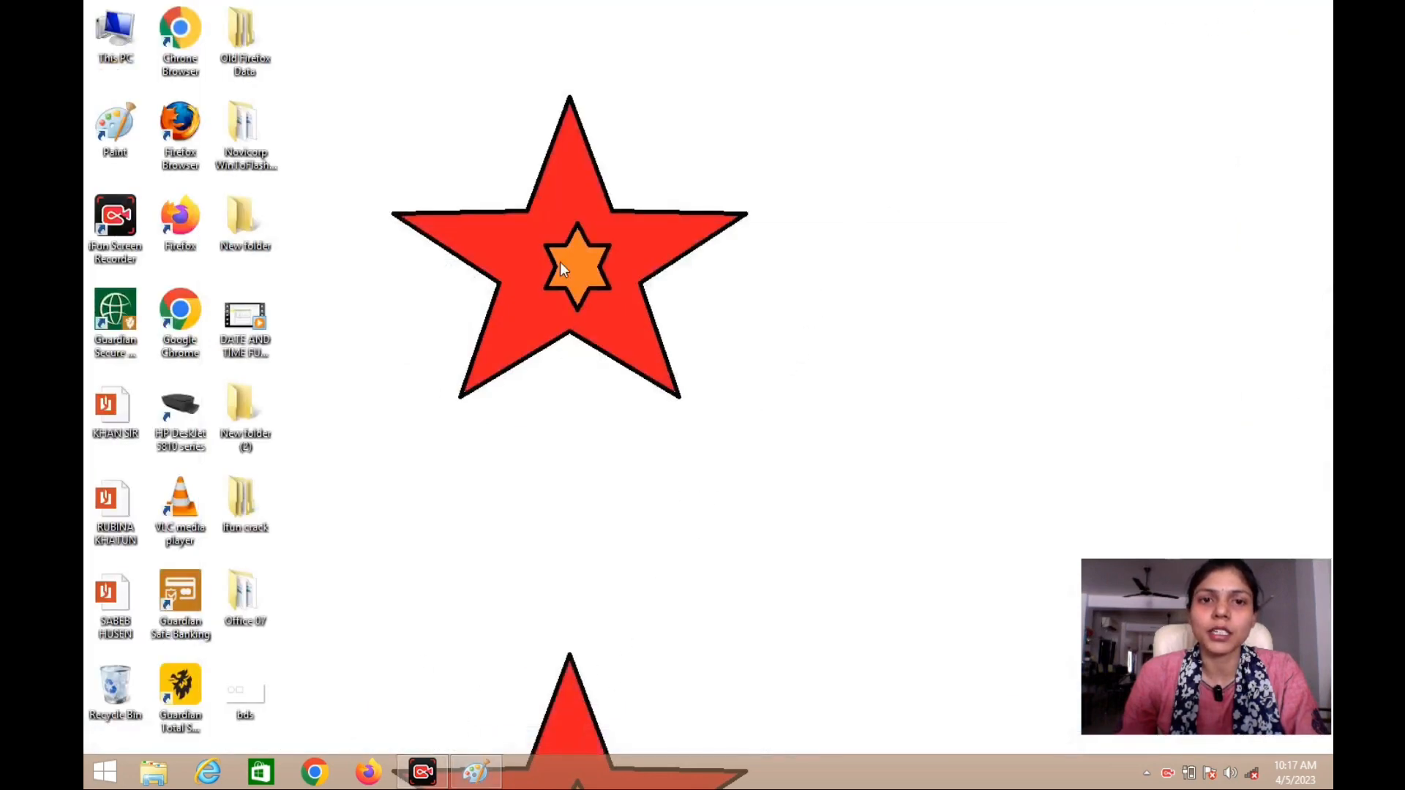
Return to the star picture, set it as a centered desktop background and view the desktop
{"action": "left_click", "coordinate": [474, 773]}
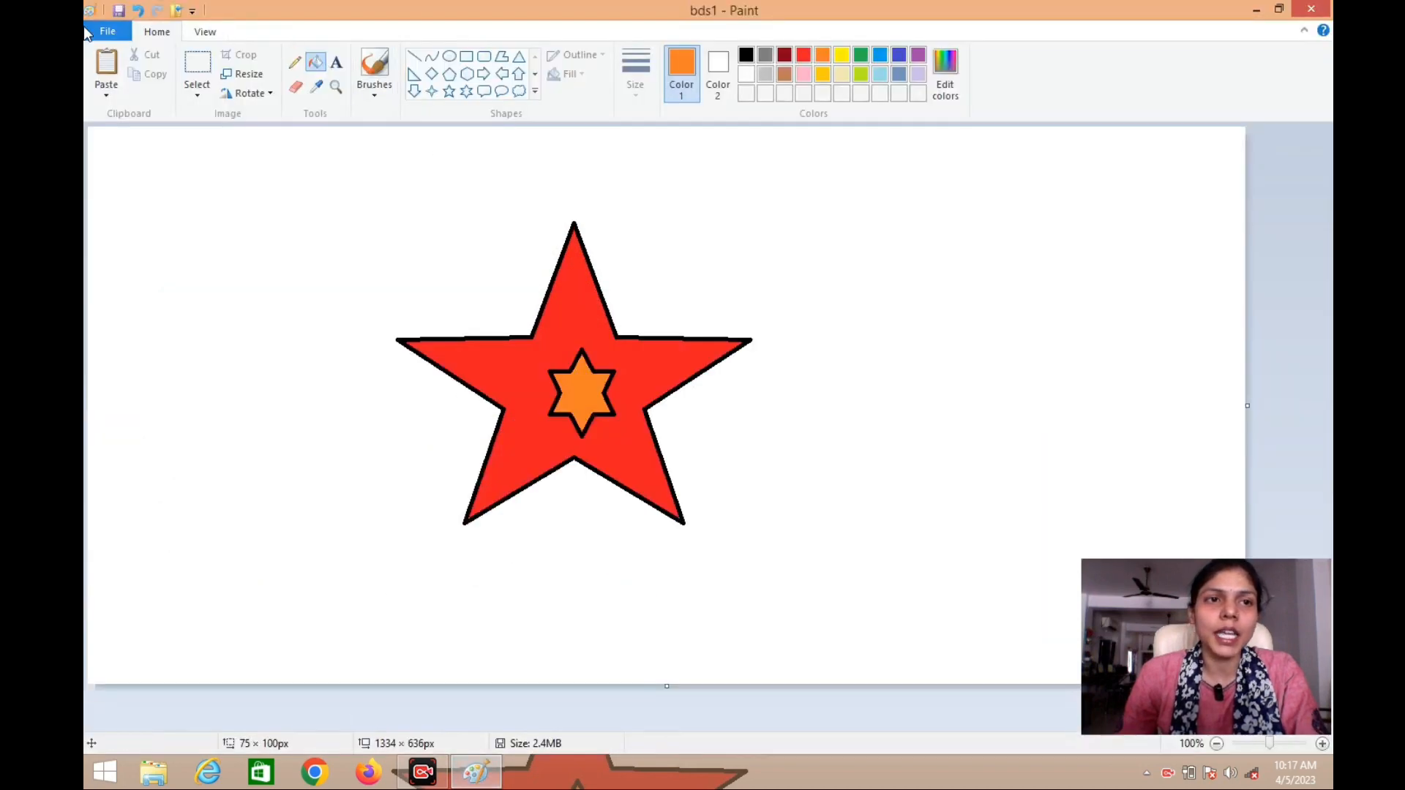
{"action": "left_click", "coordinate": [90, 30]}
{"action": "mouse_move", "coordinate": [150, 346]}
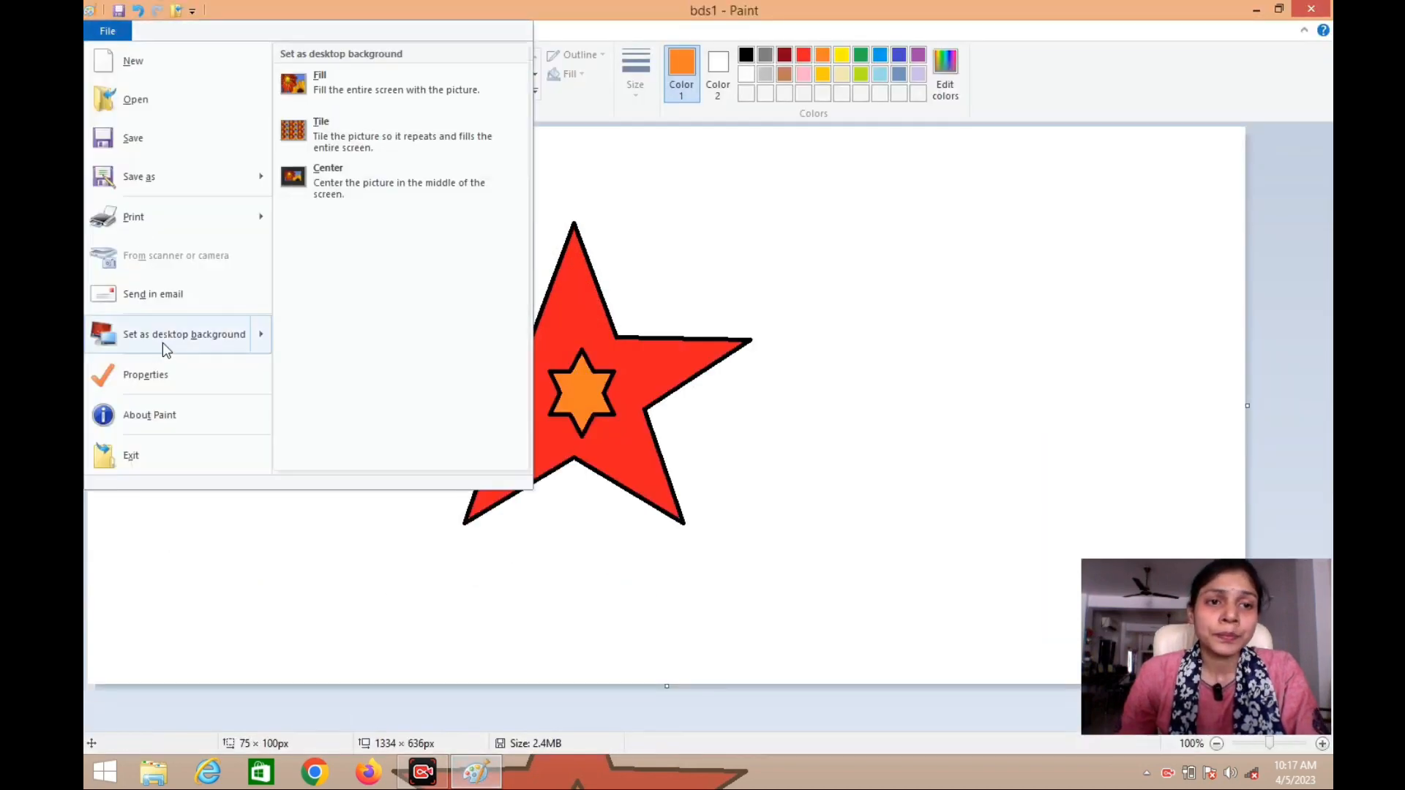
{"action": "left_click", "coordinate": [358, 172]}
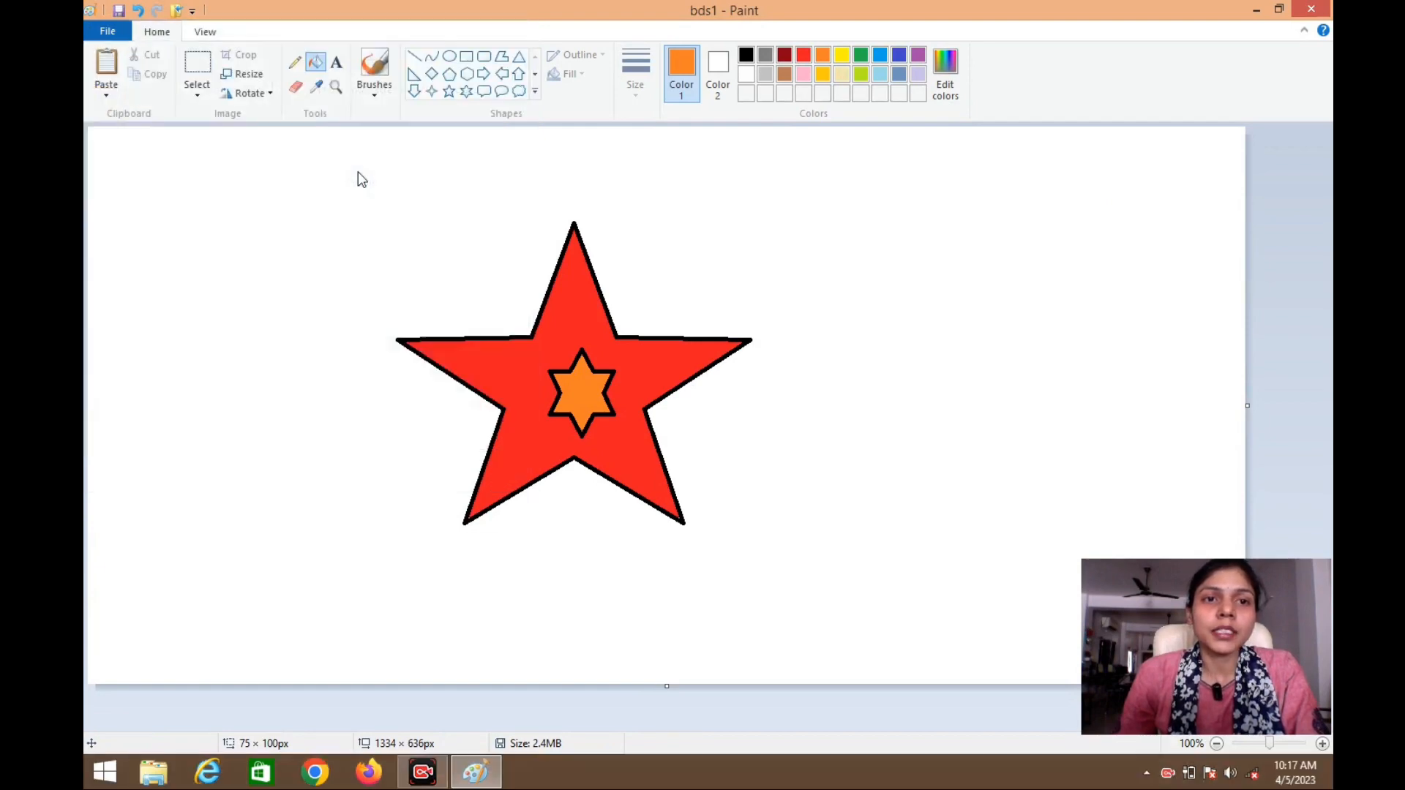
{"action": "left_click", "coordinate": [1255, 11]}
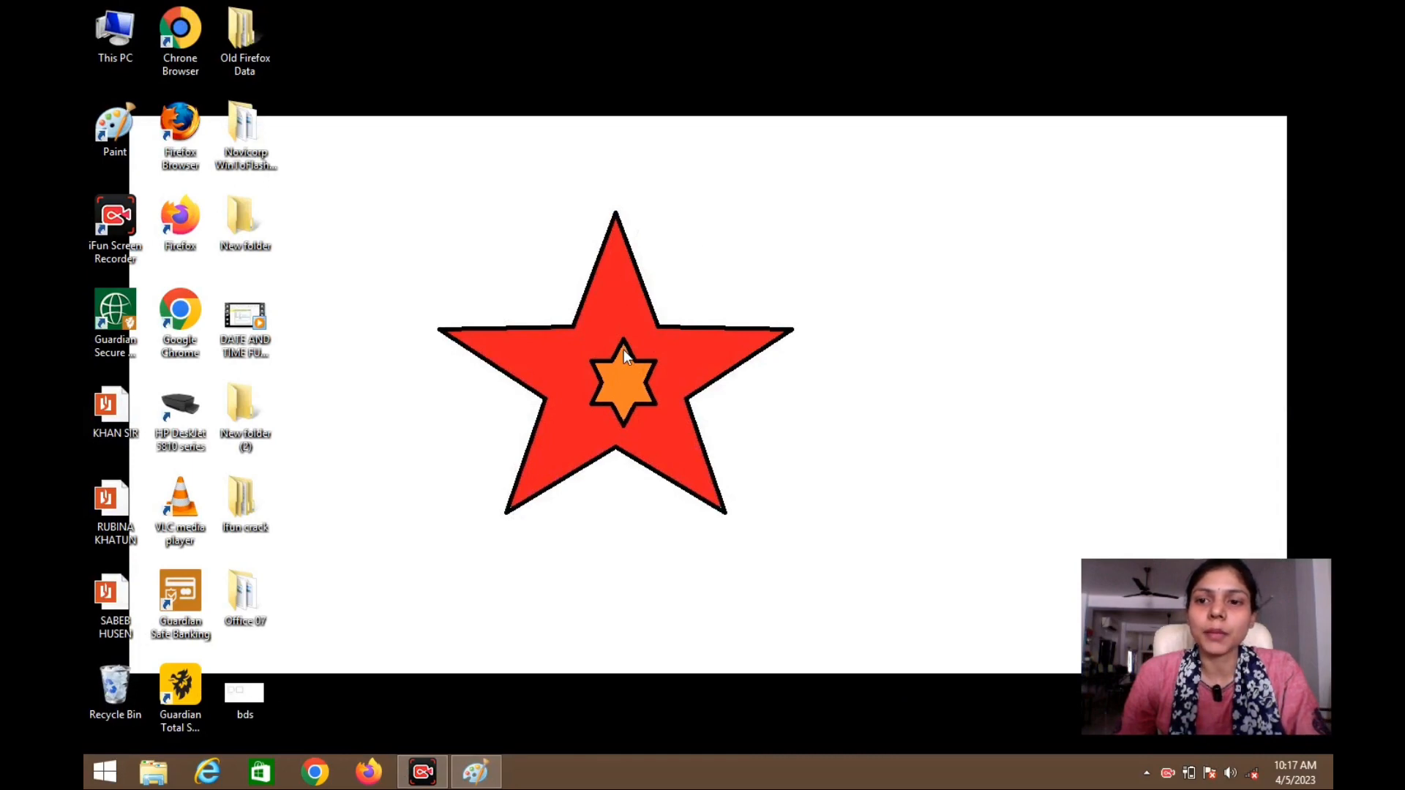
Return to the picture, exit the program, and relaunch Paint from the desktop with a blank canvas
{"action": "left_click", "coordinate": [475, 772]}
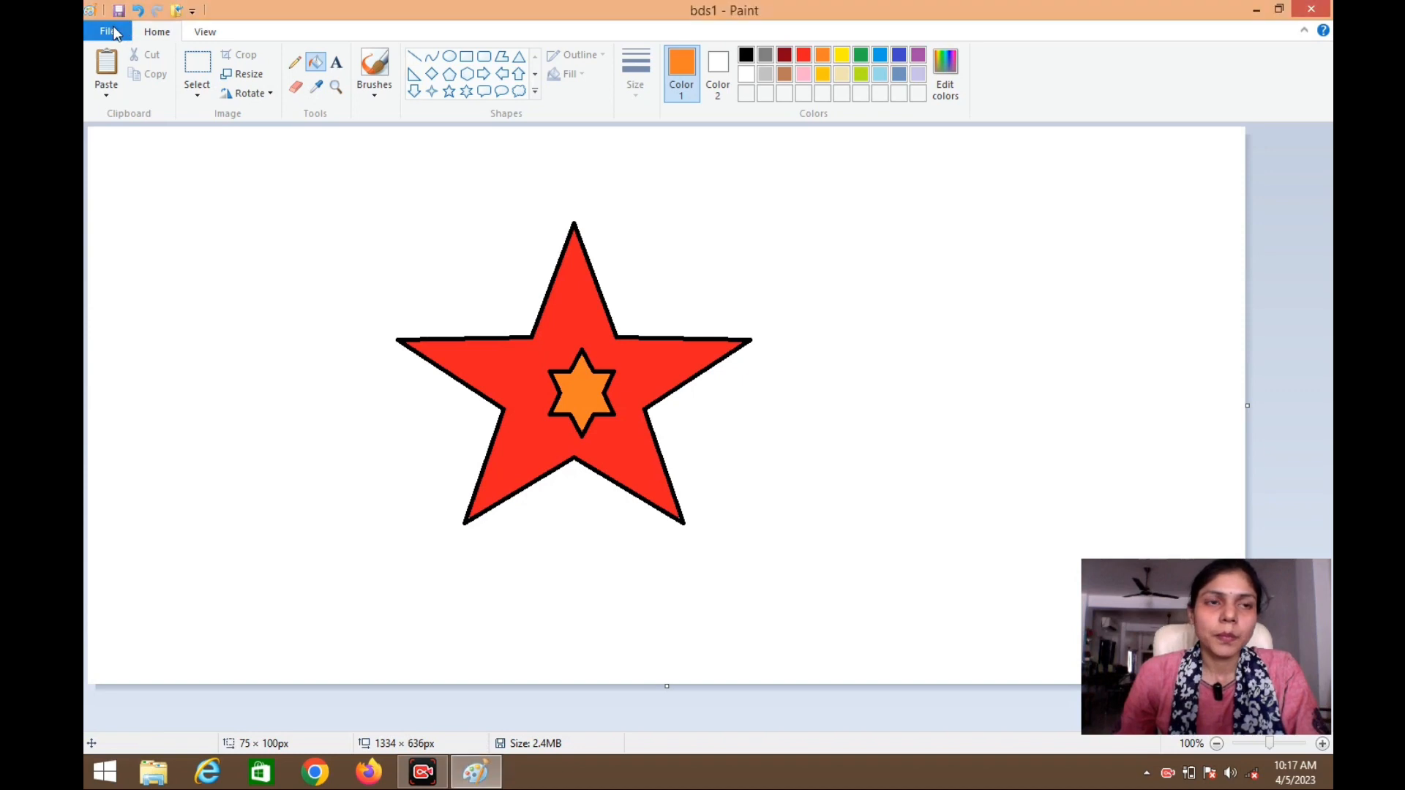
{"action": "left_click", "coordinate": [124, 30]}
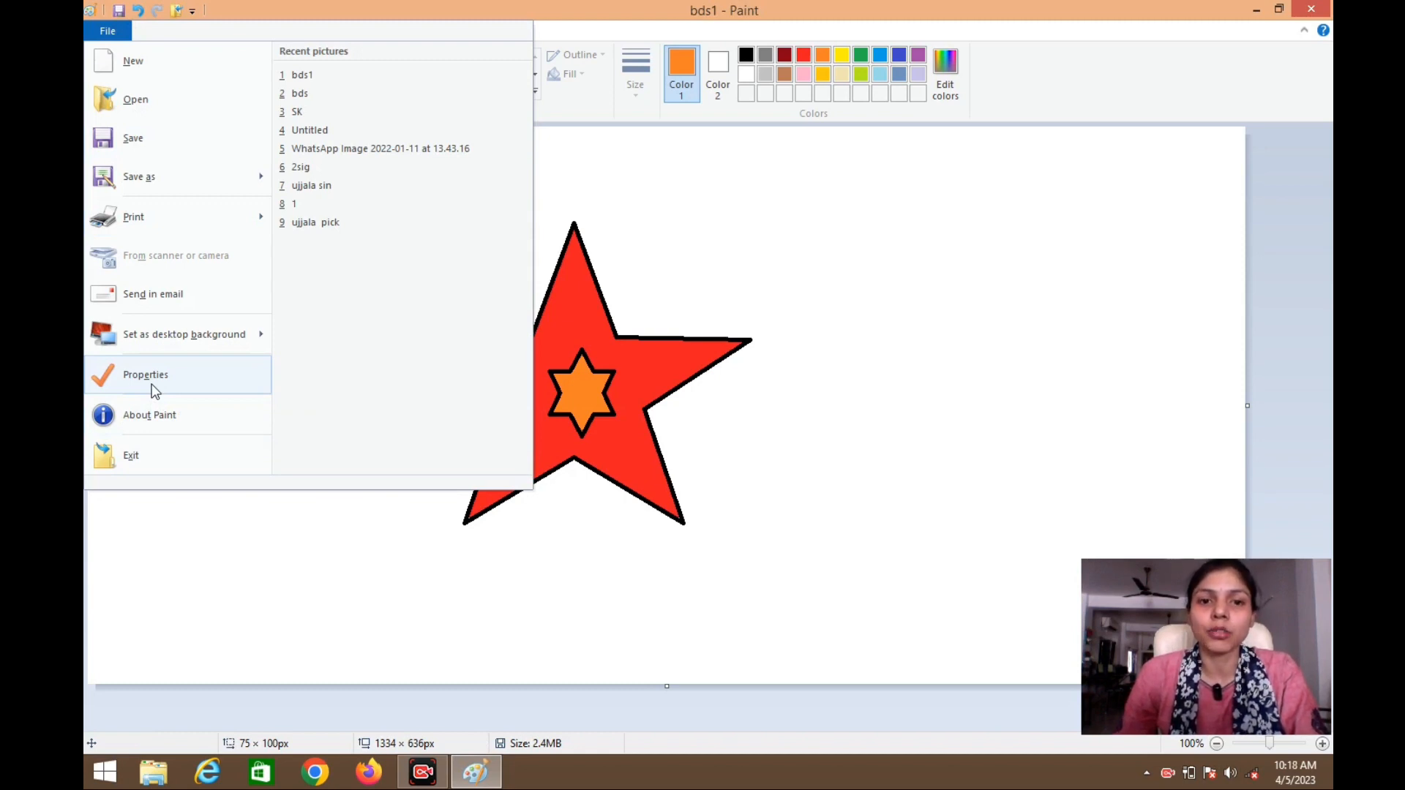
{"action": "left_click", "coordinate": [168, 465]}
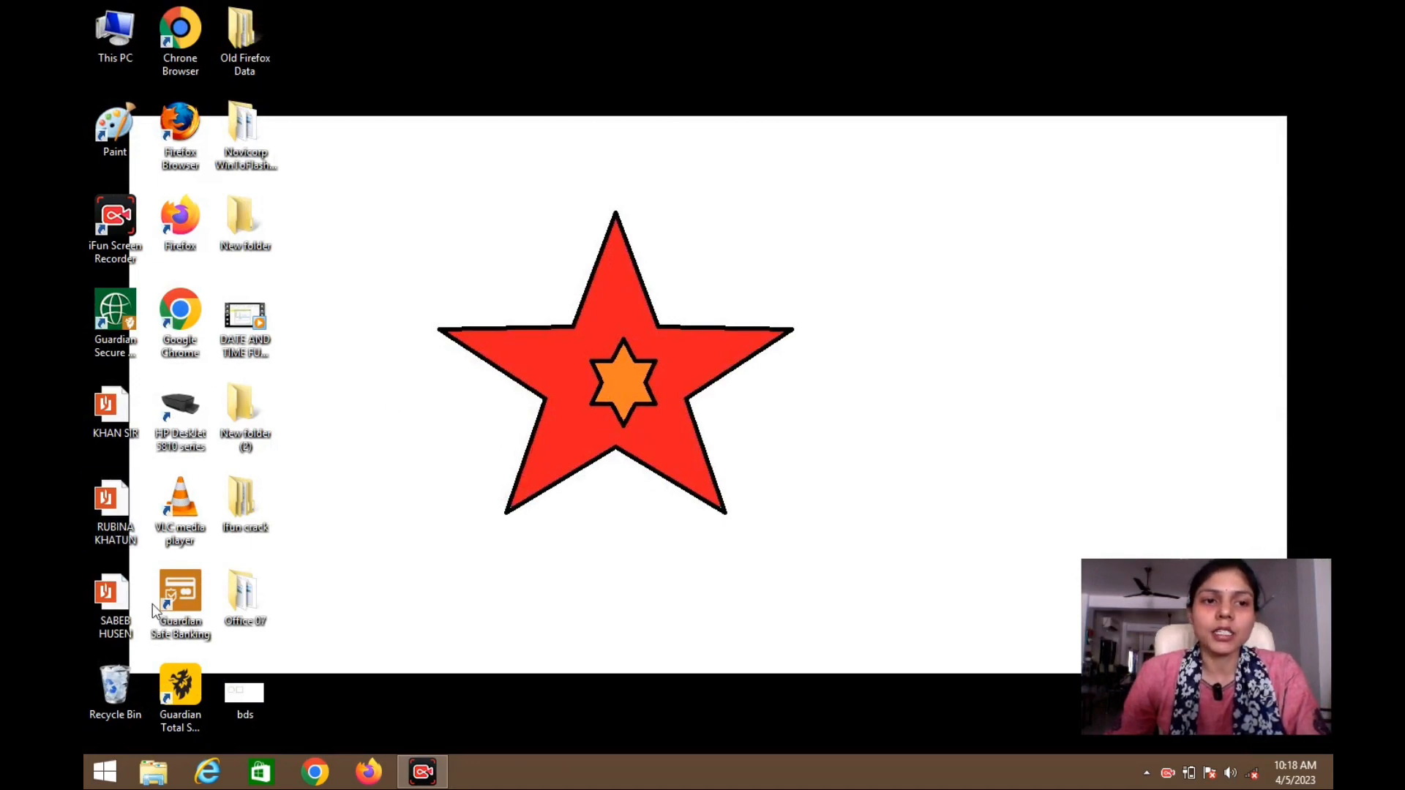
{"action": "left_click", "coordinate": [120, 127]}
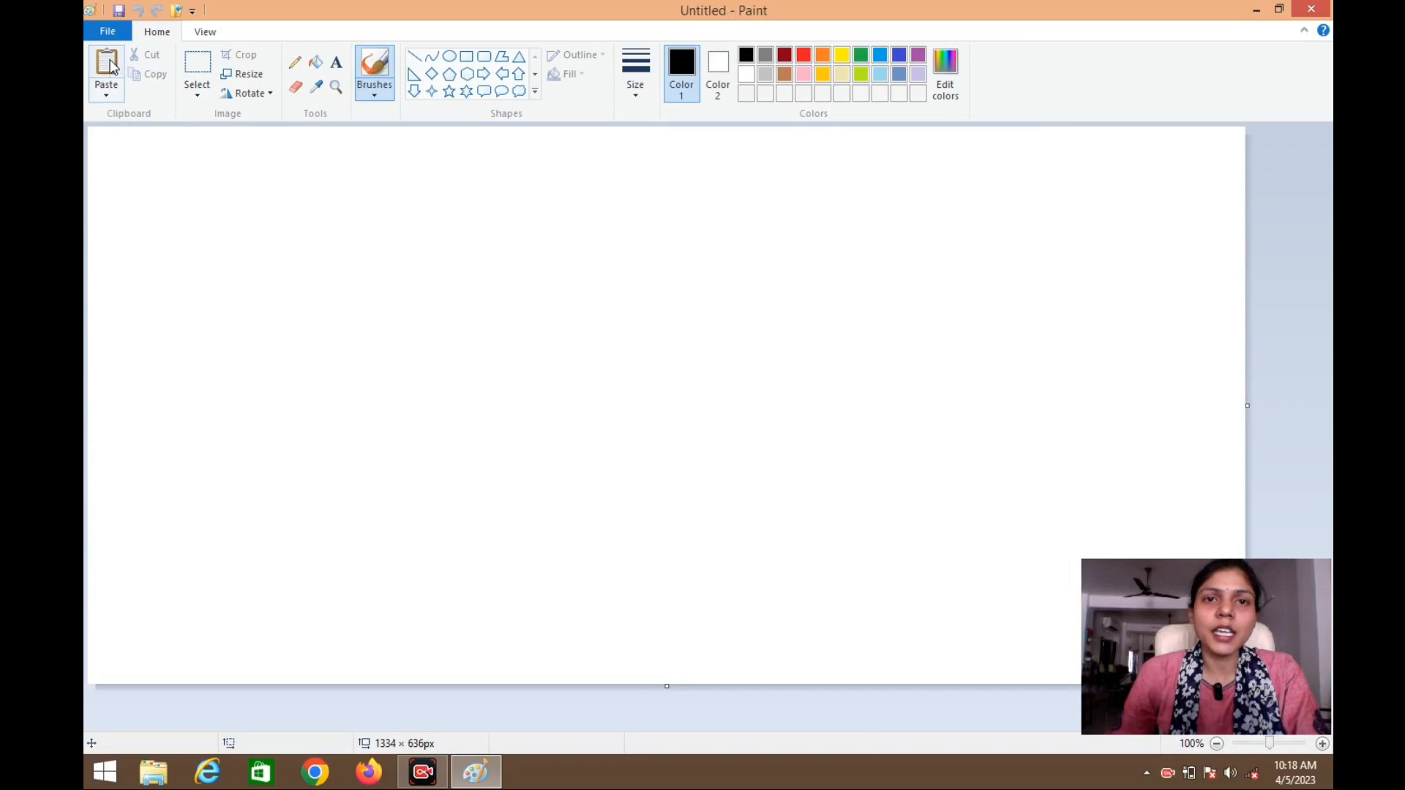
Examine the File, View and Home commands, including the access-key hints for the Home tools
{"action": "left_click", "coordinate": [107, 31]}
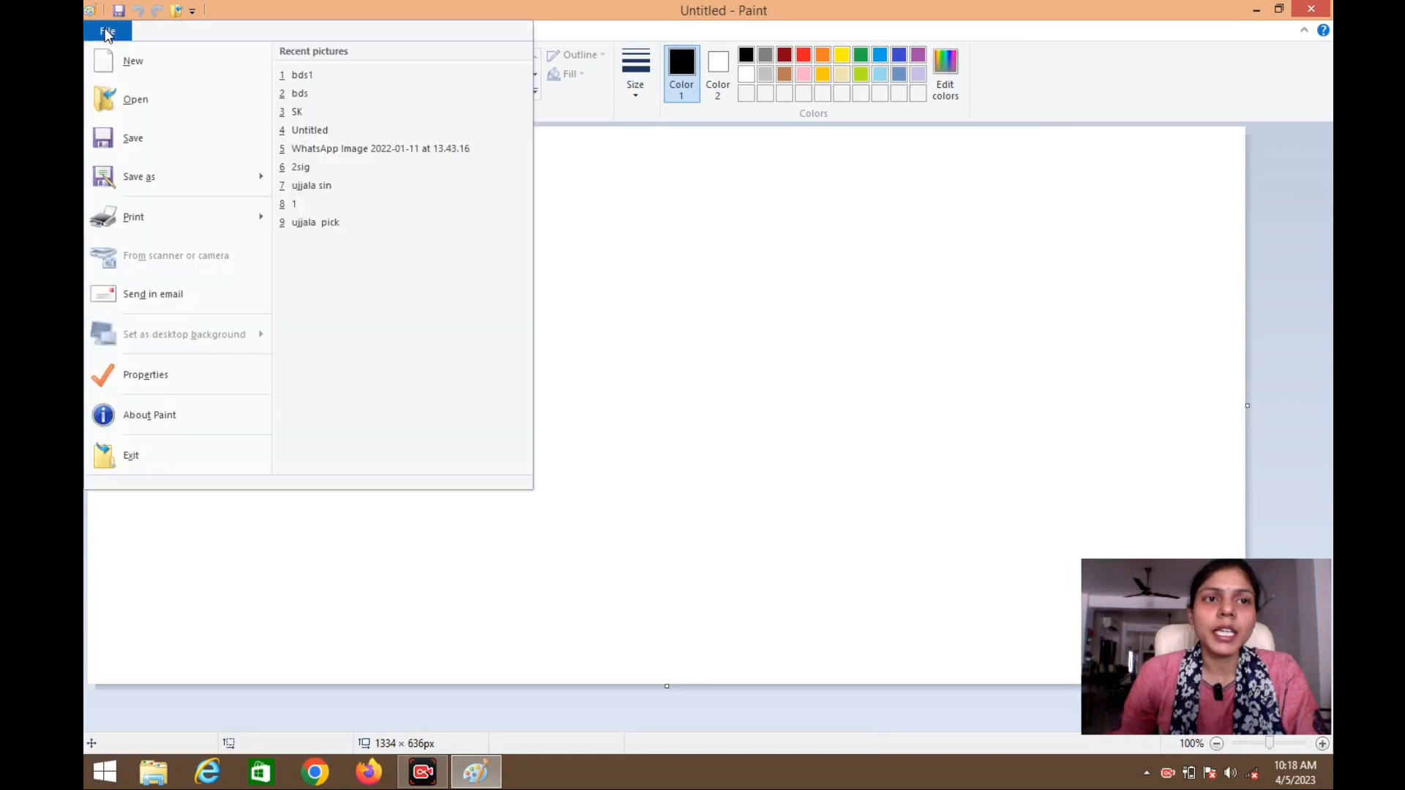
{"action": "left_click", "coordinate": [358, 564]}
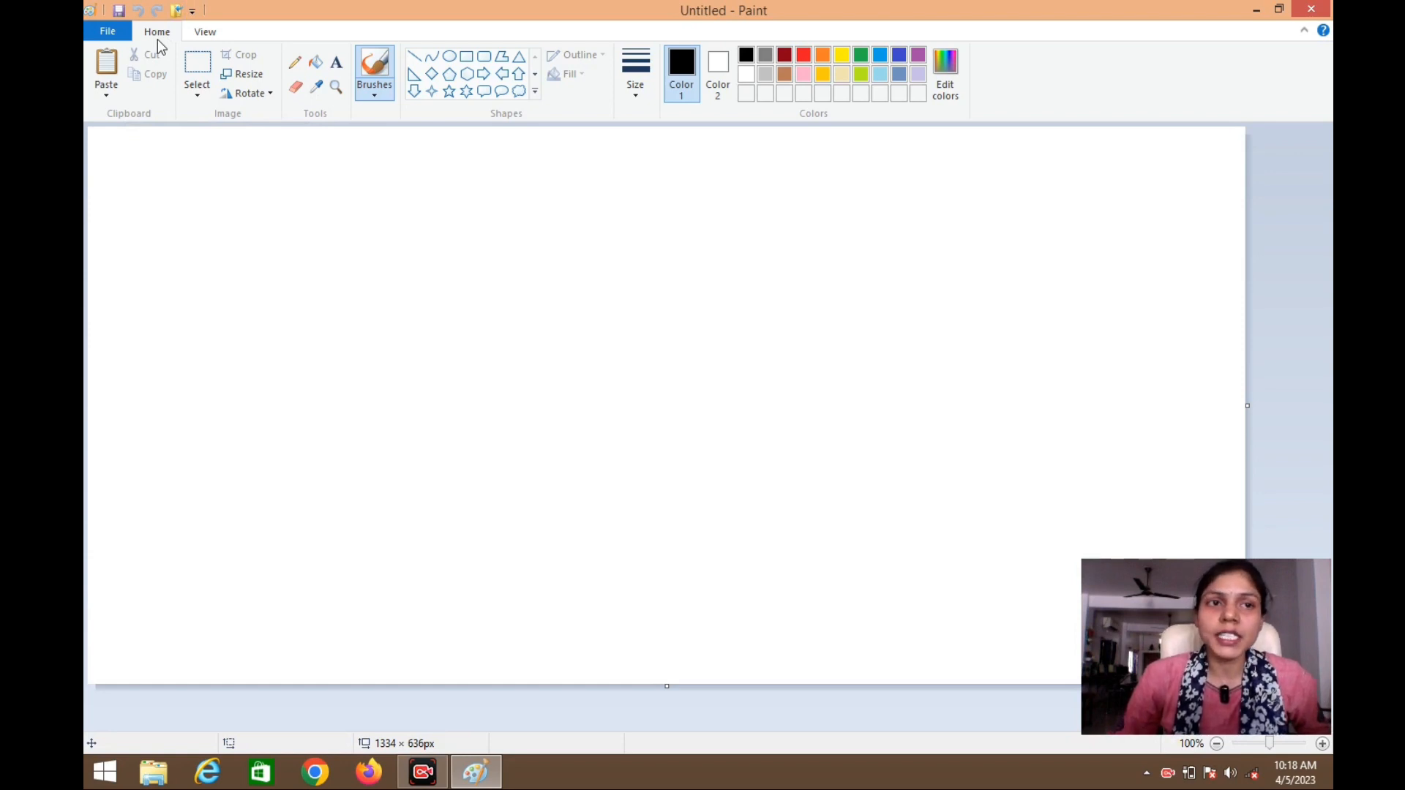
{"action": "left_click", "coordinate": [202, 32]}
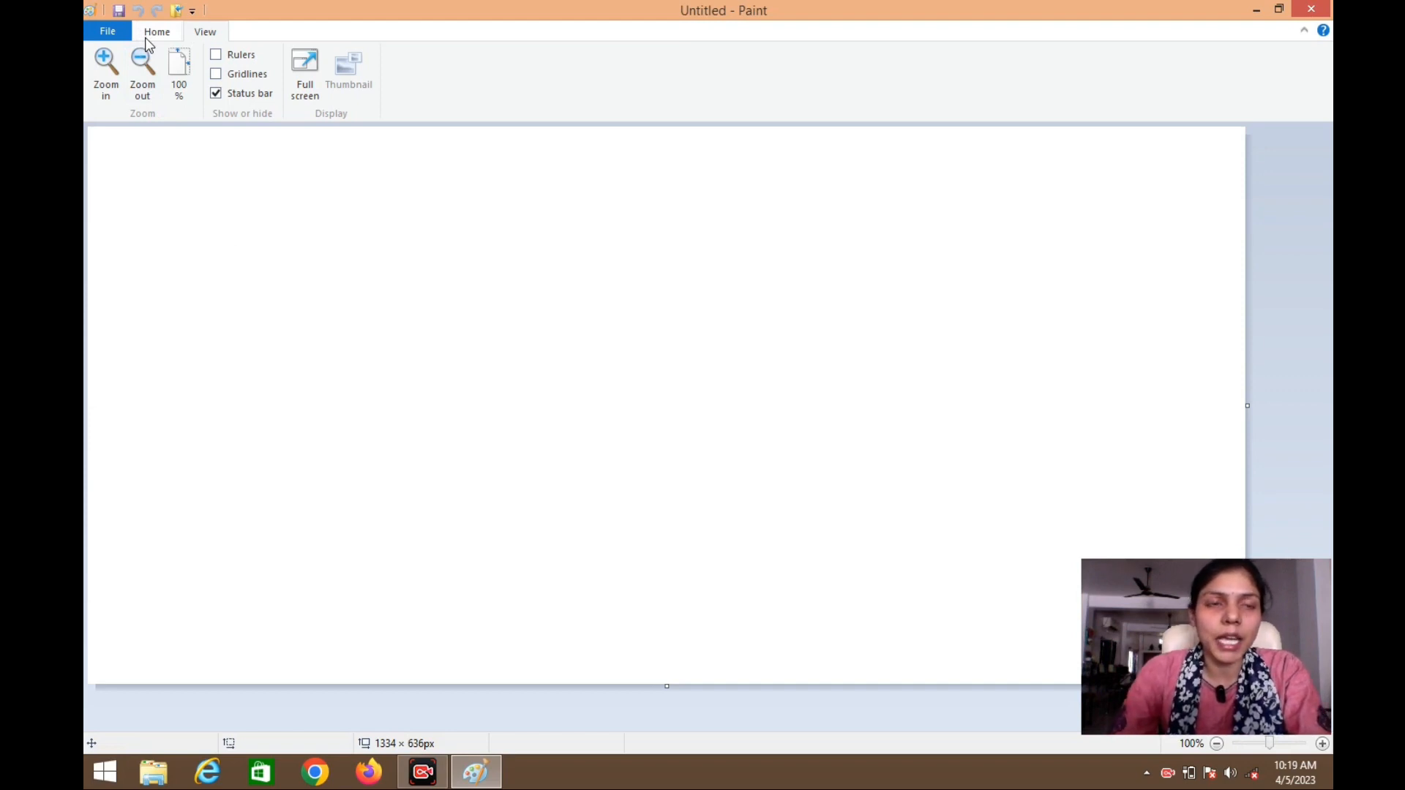
{"action": "key", "text": "alt"}
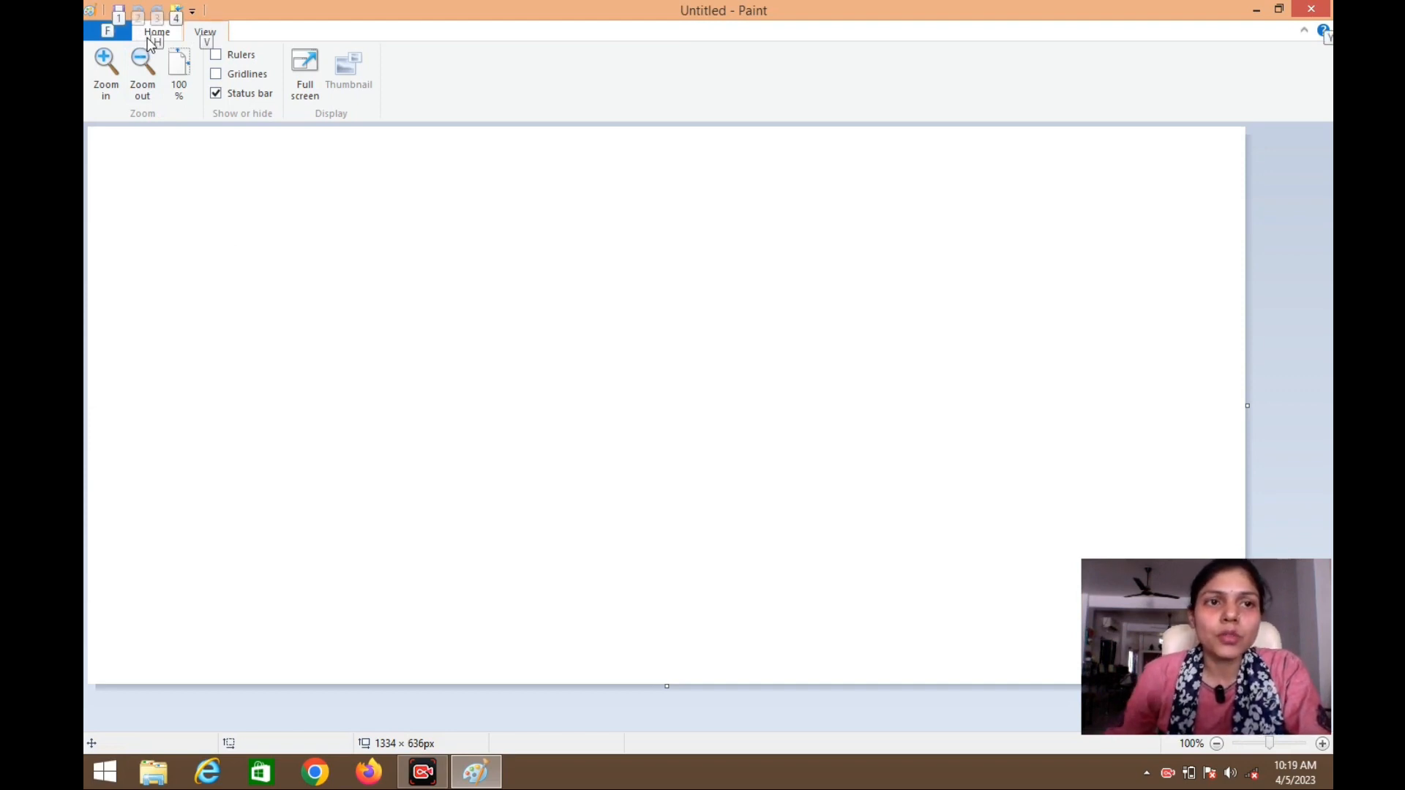
{"action": "key", "text": "alt"}
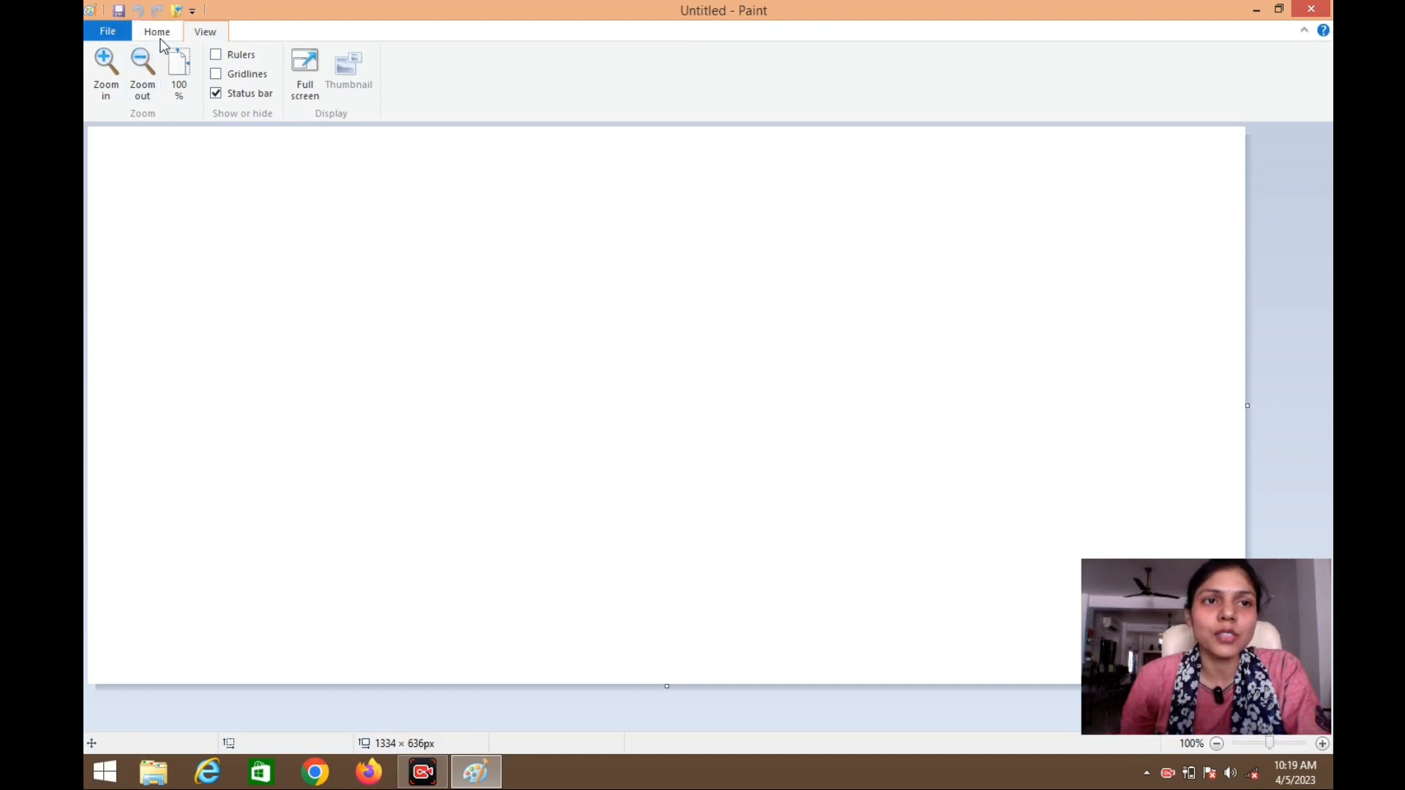
{"action": "key", "text": "alt"}
{"action": "key", "text": "alt"}
{"action": "key", "text": "alt"}
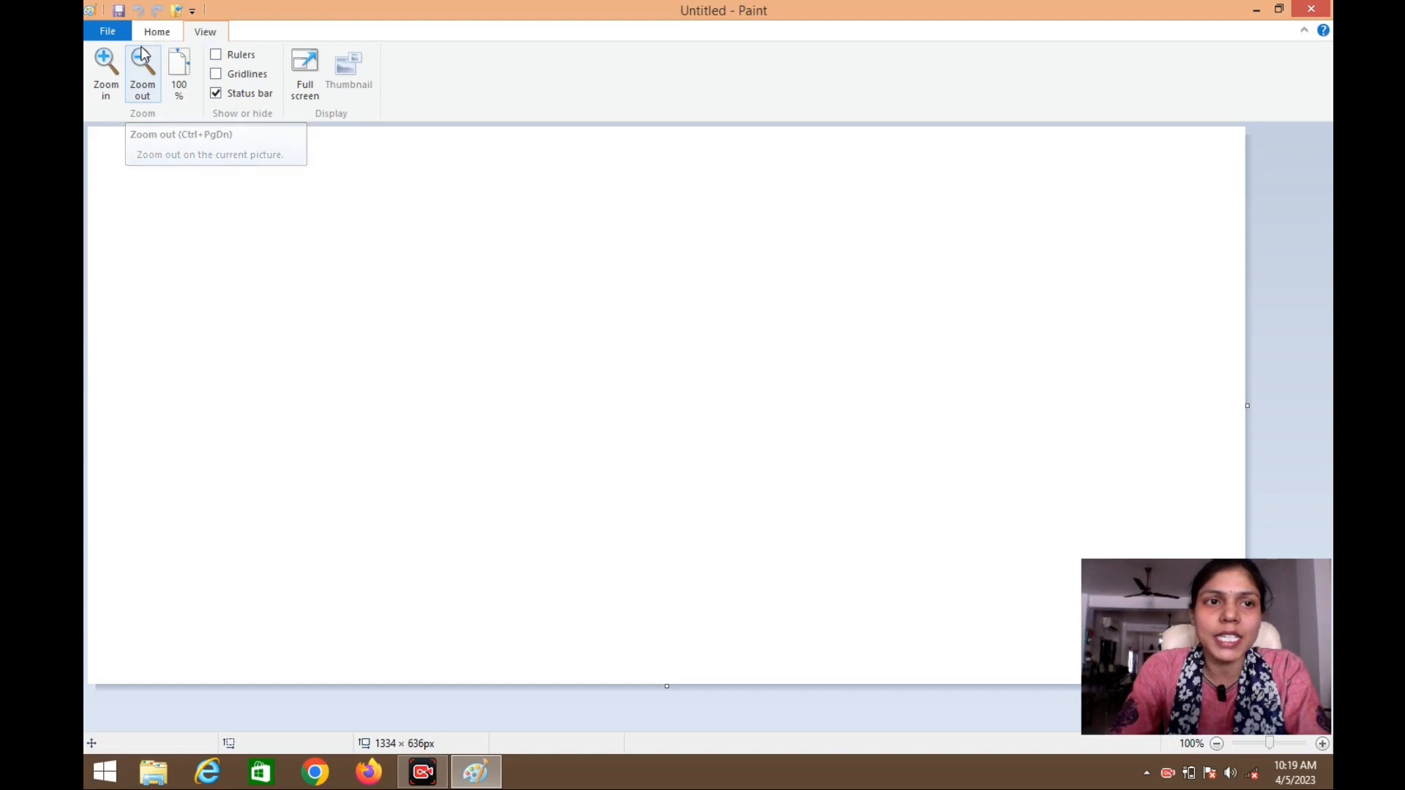
{"action": "key", "text": "h"}
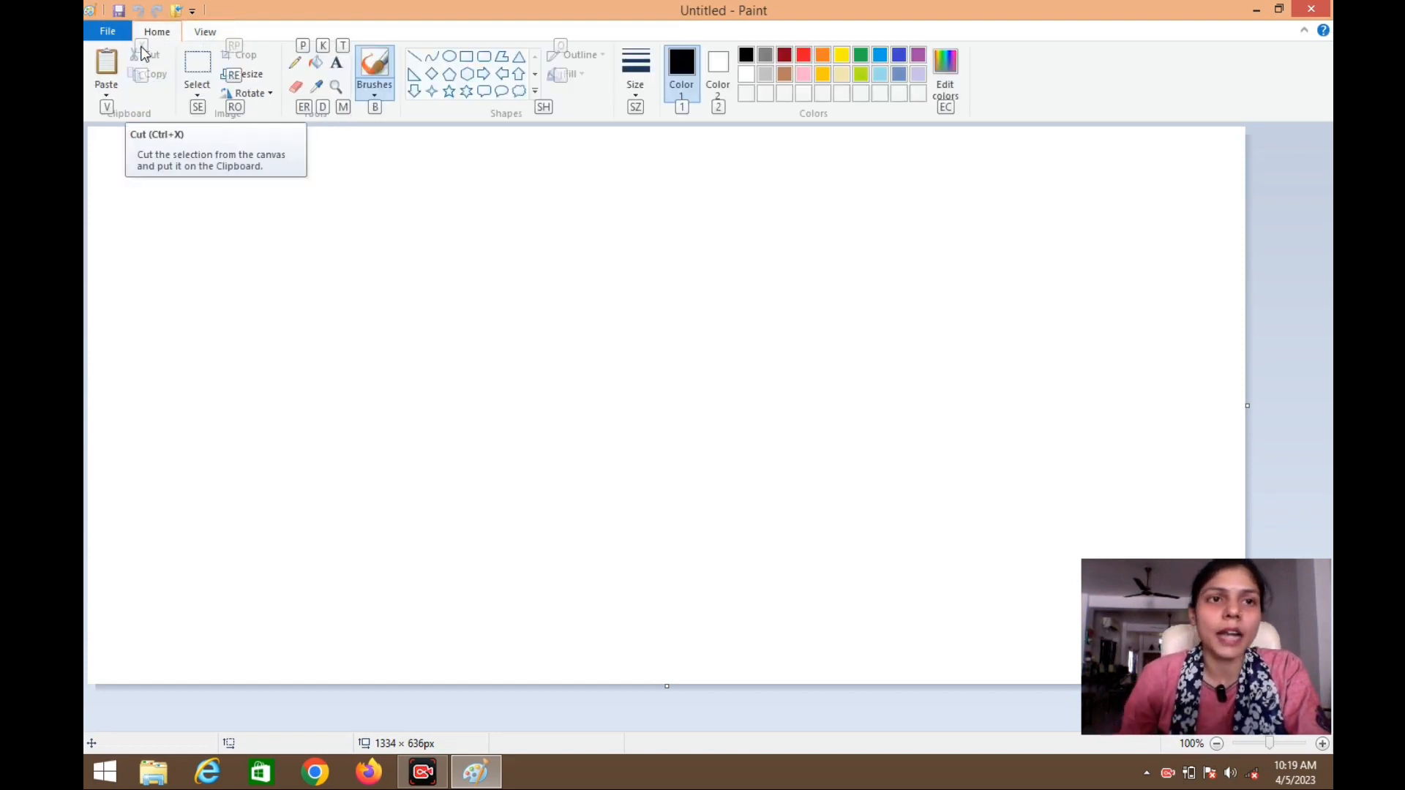
{"action": "left_click", "coordinate": [299, 292]}
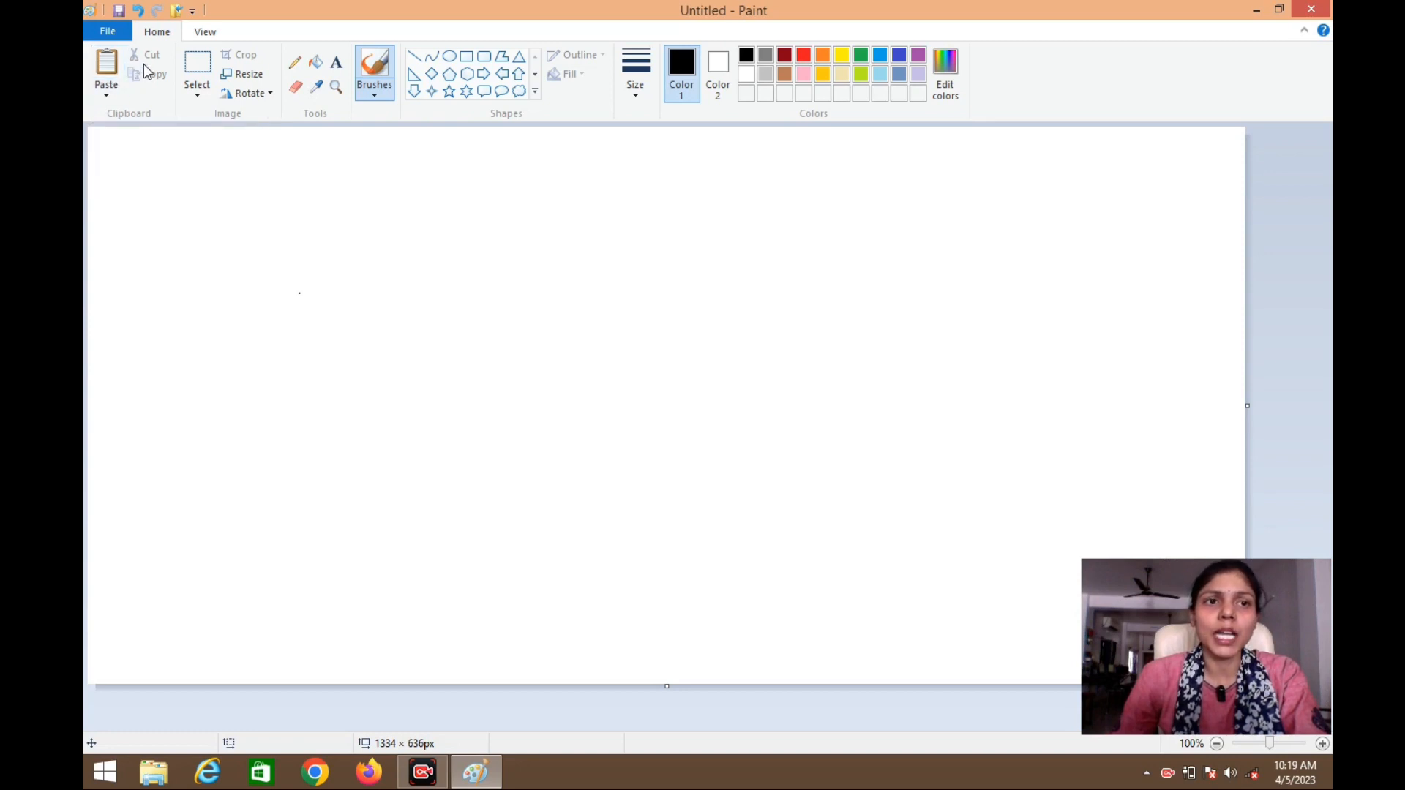
Draw a six-point star about 165 × 181 px with a small five-point star inside it
{"action": "left_click", "coordinate": [466, 92]}
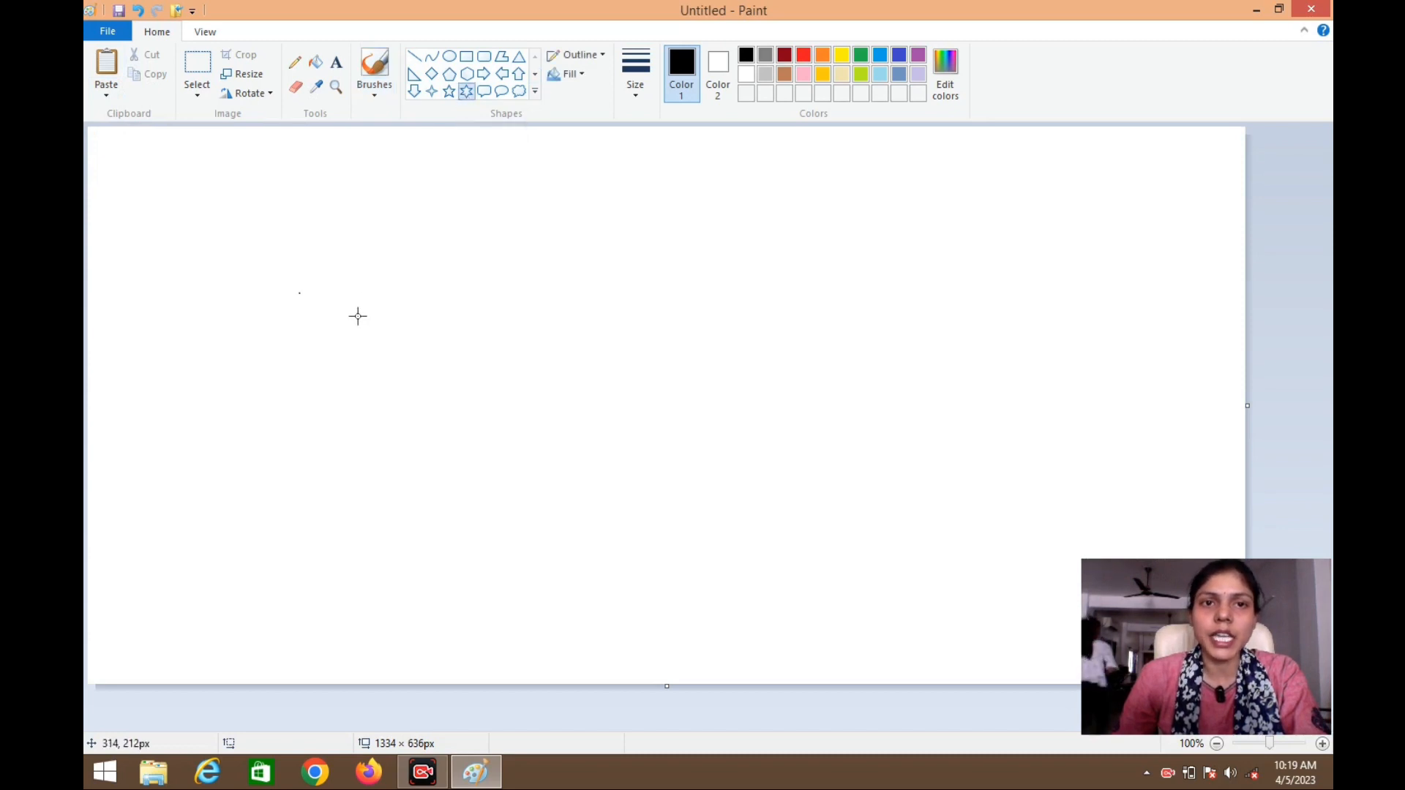
{"action": "left_click_drag", "start_coordinate": [298, 247], "coordinate": [441, 404]}
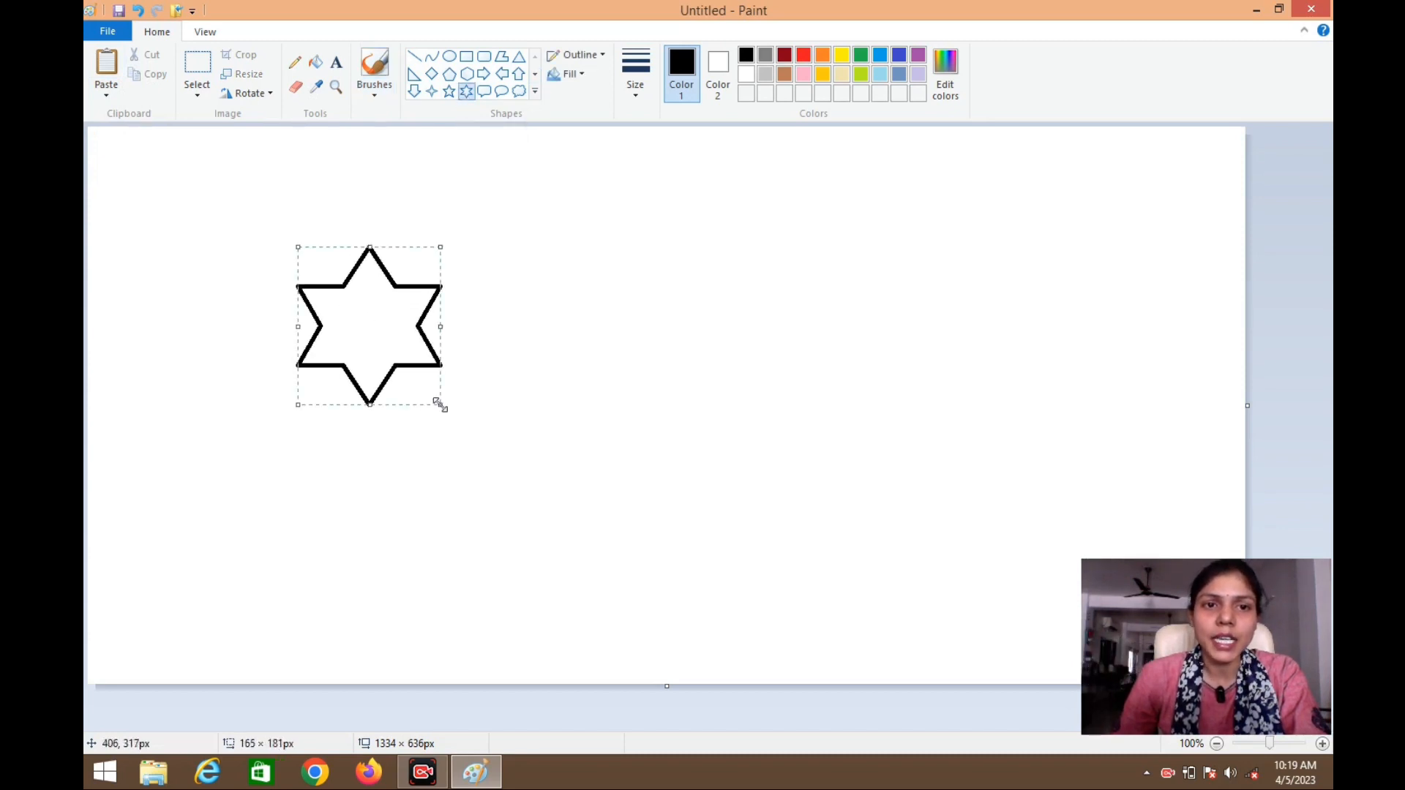
{"action": "left_click", "coordinate": [449, 91]}
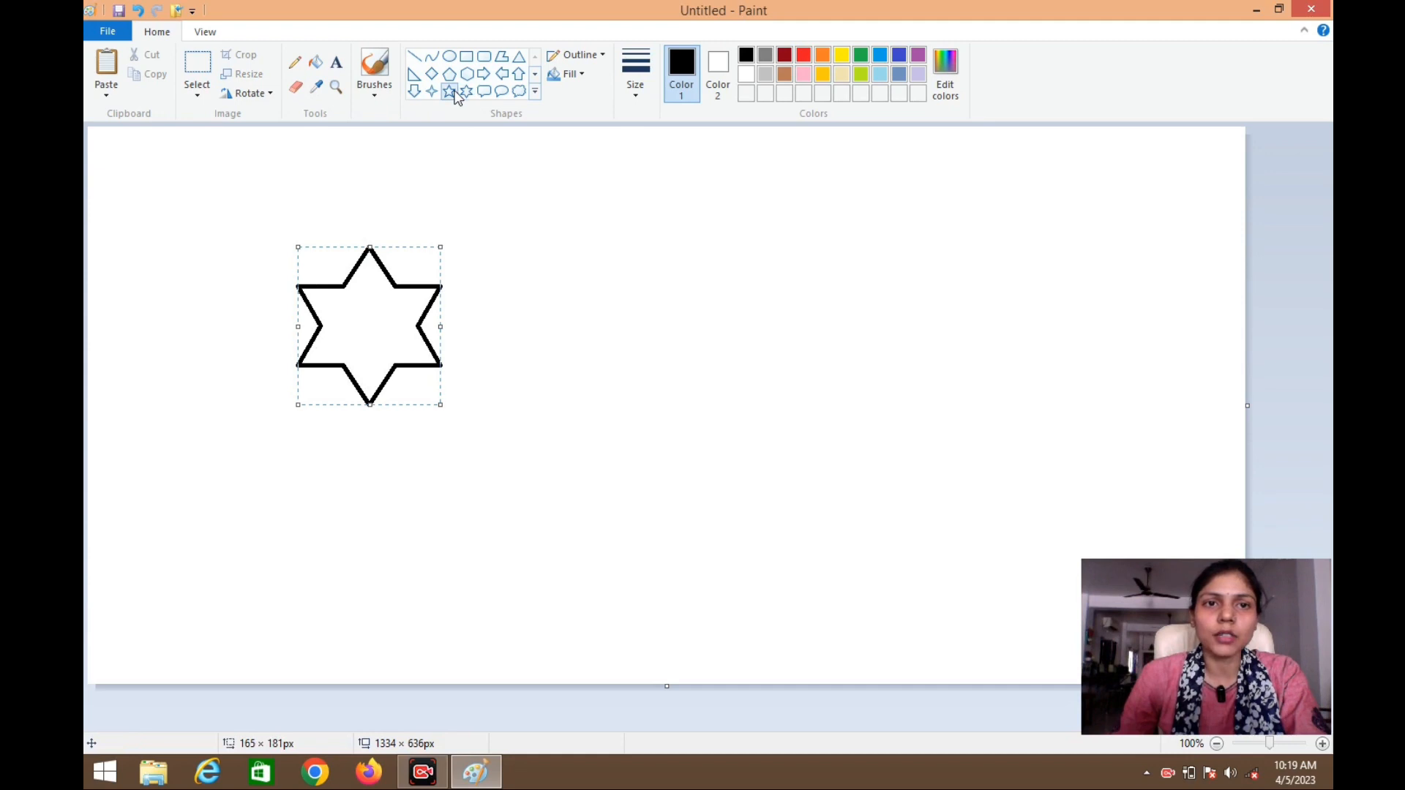
{"action": "left_click_drag", "start_coordinate": [333, 300], "coordinate": [371, 324]}
{"action": "left_click", "coordinate": [495, 354]}
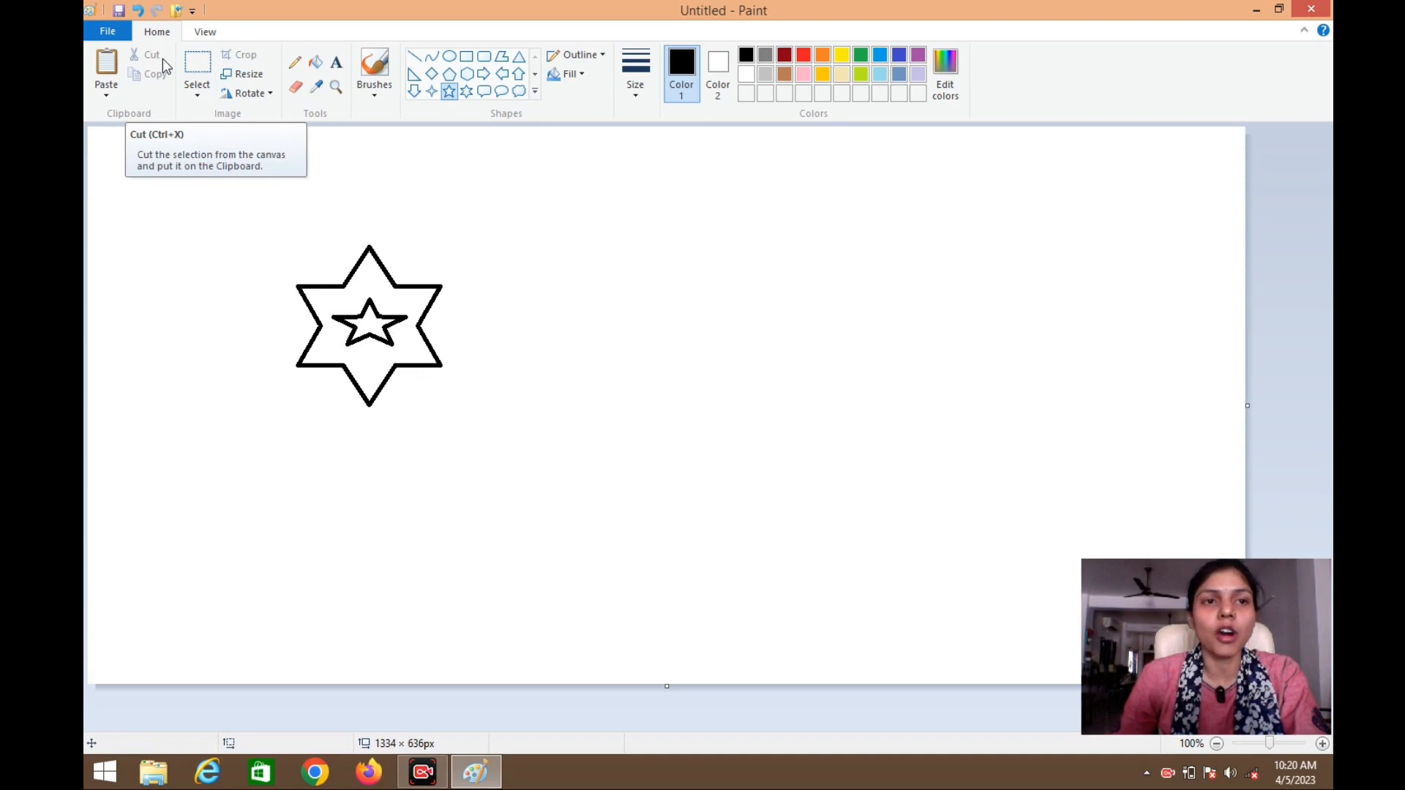
Select the star drawing with a rectangular selection about 265 × 291 px and move it near the middle of the canvas
{"action": "left_click", "coordinate": [201, 99]}
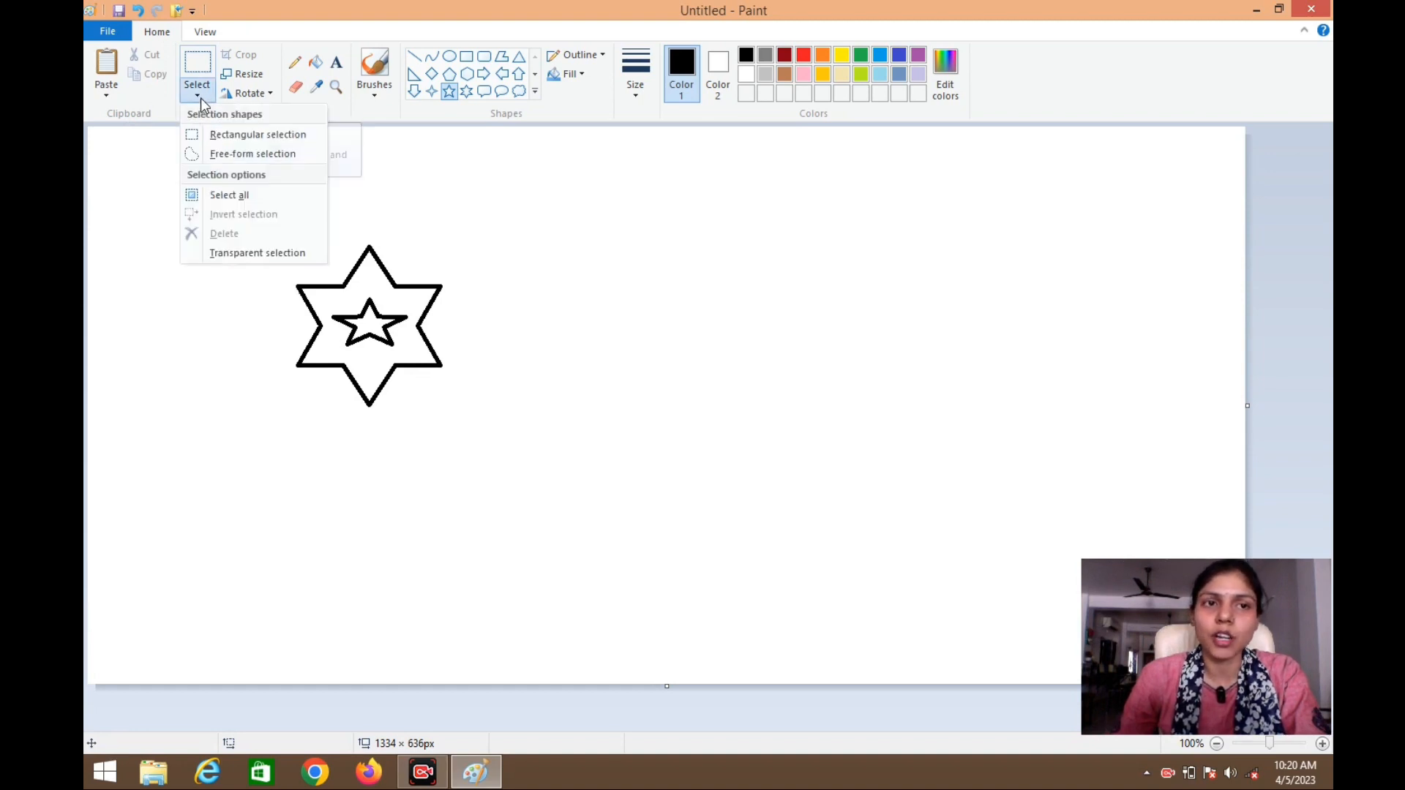
{"action": "left_click", "coordinate": [204, 138]}
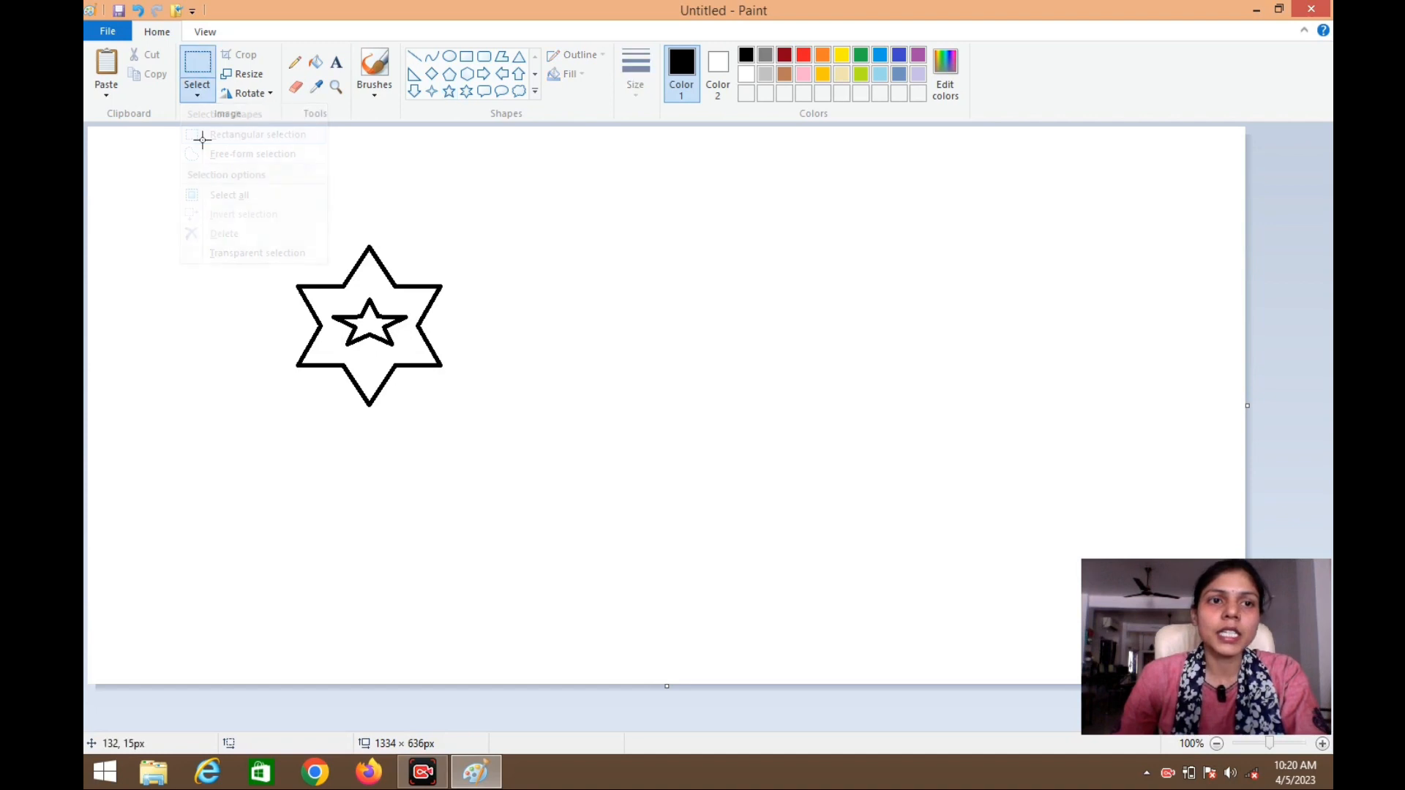
{"action": "left_click_drag", "start_coordinate": [243, 192], "coordinate": [473, 446]}
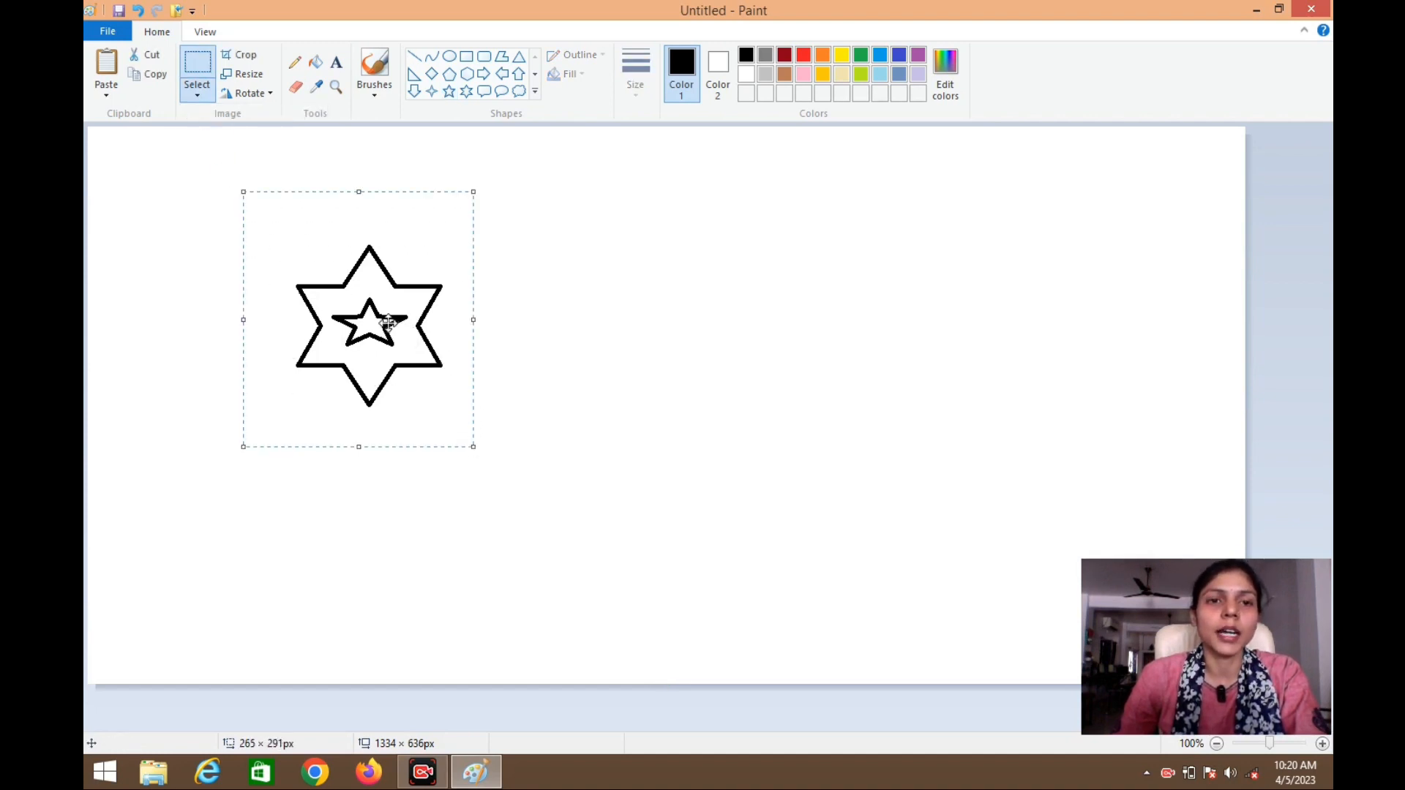
{"action": "left_click_drag", "start_coordinate": [388, 325], "coordinate": [802, 437]}
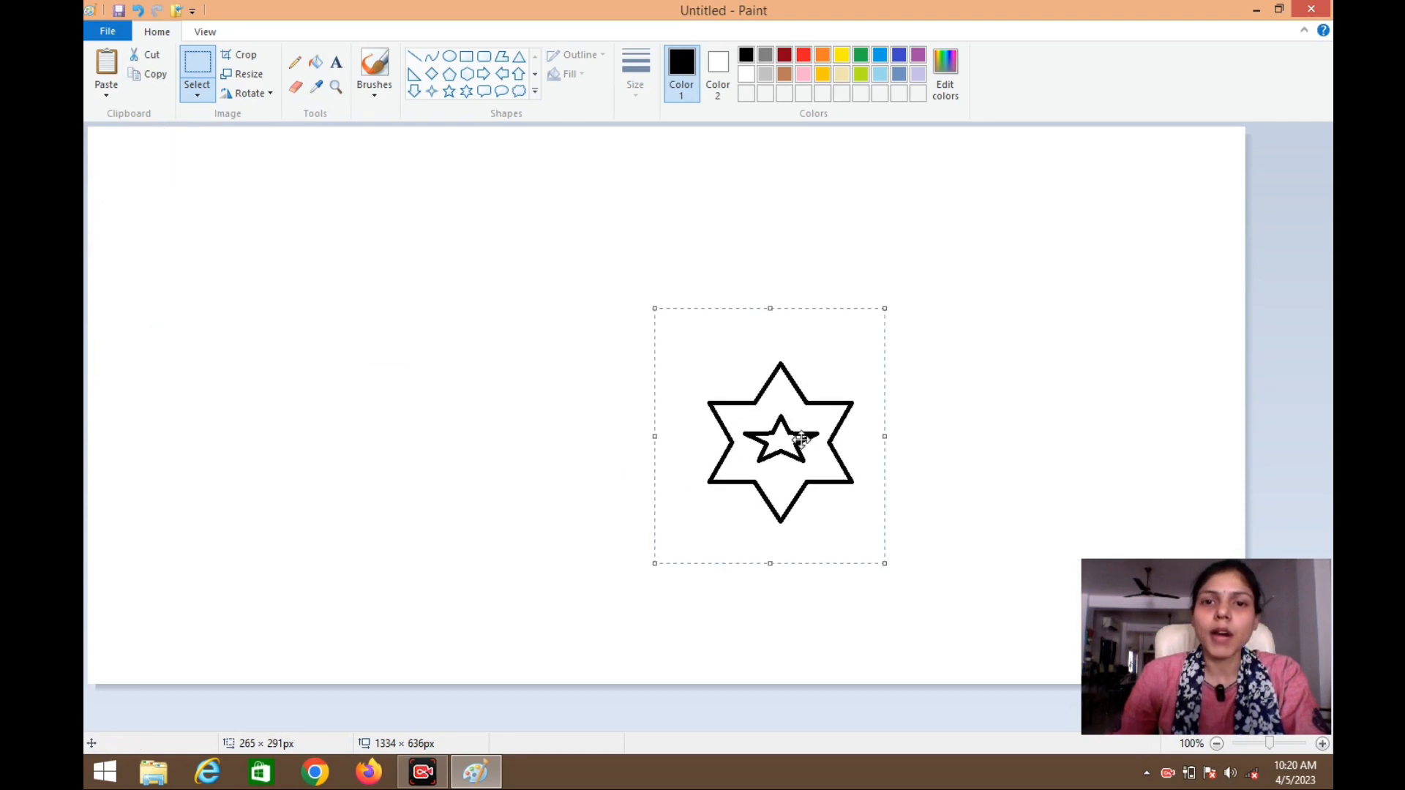
{"action": "left_click_drag", "start_coordinate": [710, 409], "coordinate": [520, 365]}
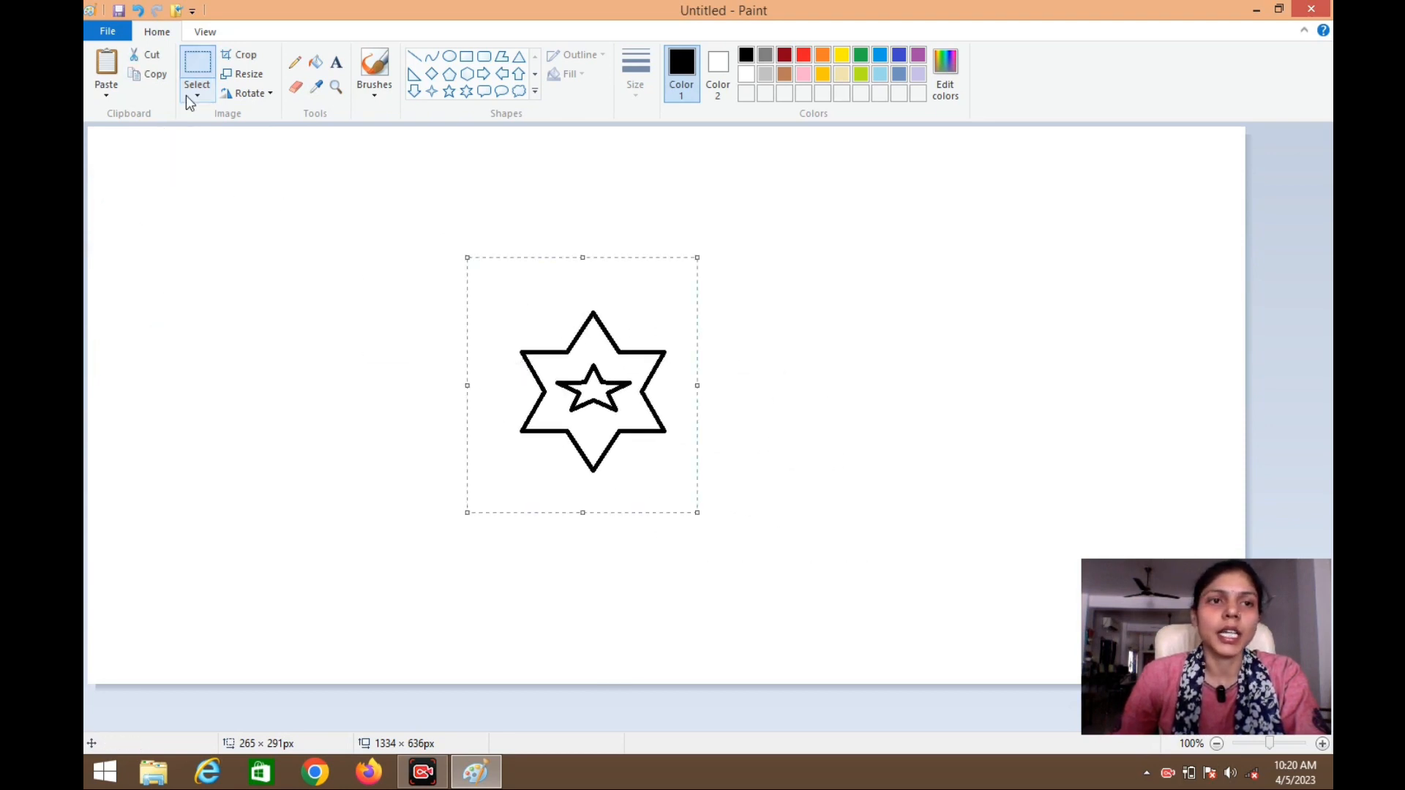
Cut the selected star, paste it back, and move it just right of the canvas centre
{"action": "left_click", "coordinate": [142, 54]}
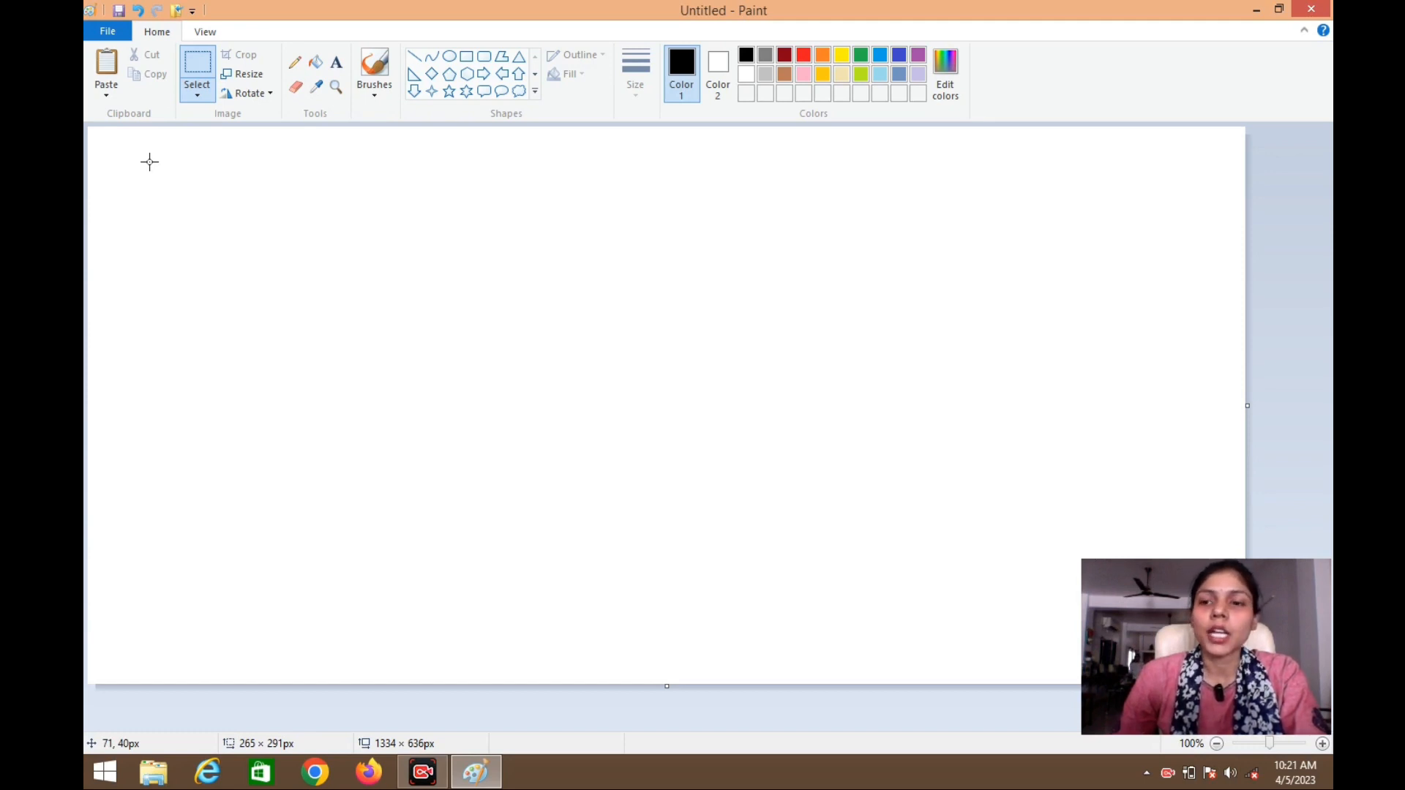
{"action": "left_click", "coordinate": [110, 104]}
{"action": "left_click", "coordinate": [110, 120]}
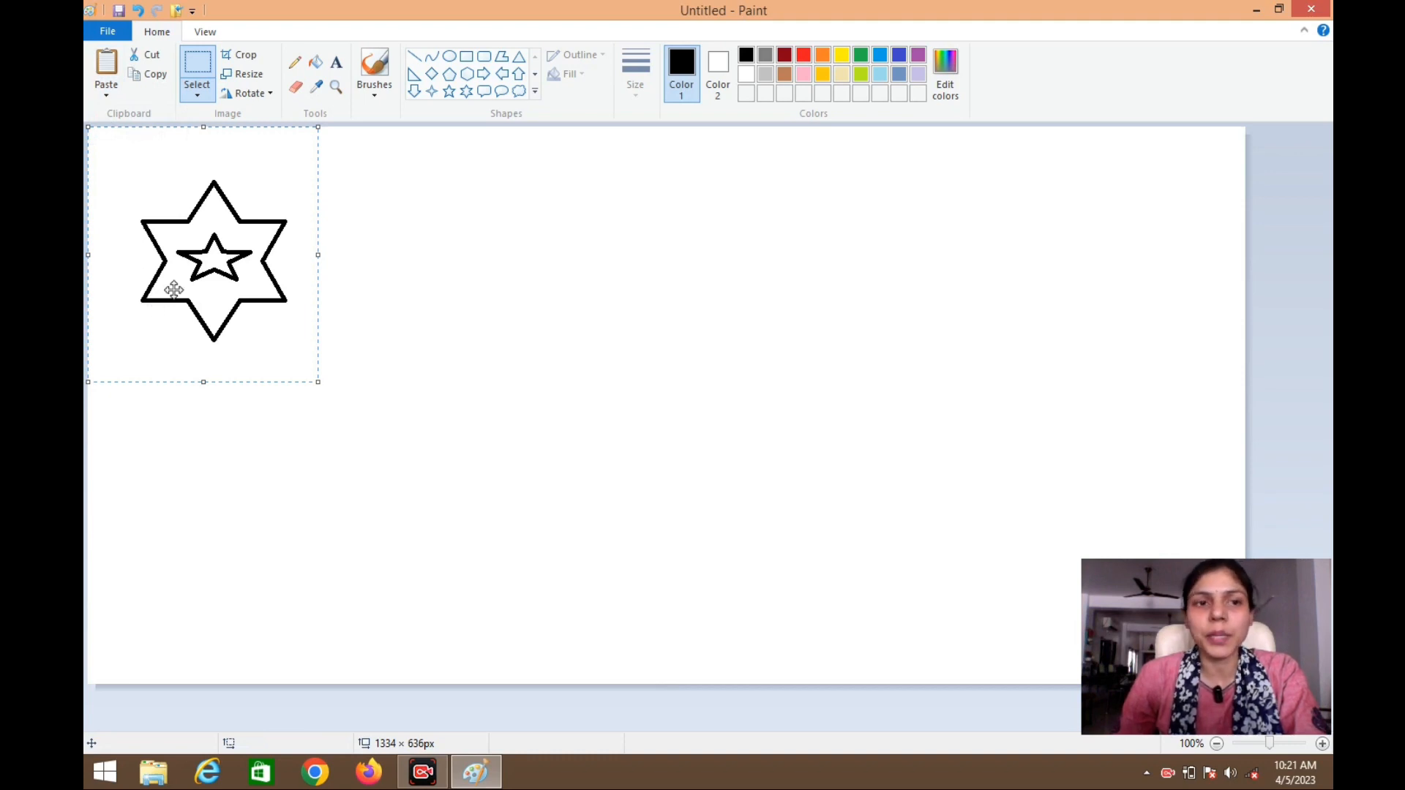
{"action": "left_click", "coordinate": [195, 276]}
{"action": "left_click_drag", "start_coordinate": [195, 276], "coordinate": [197, 286]}
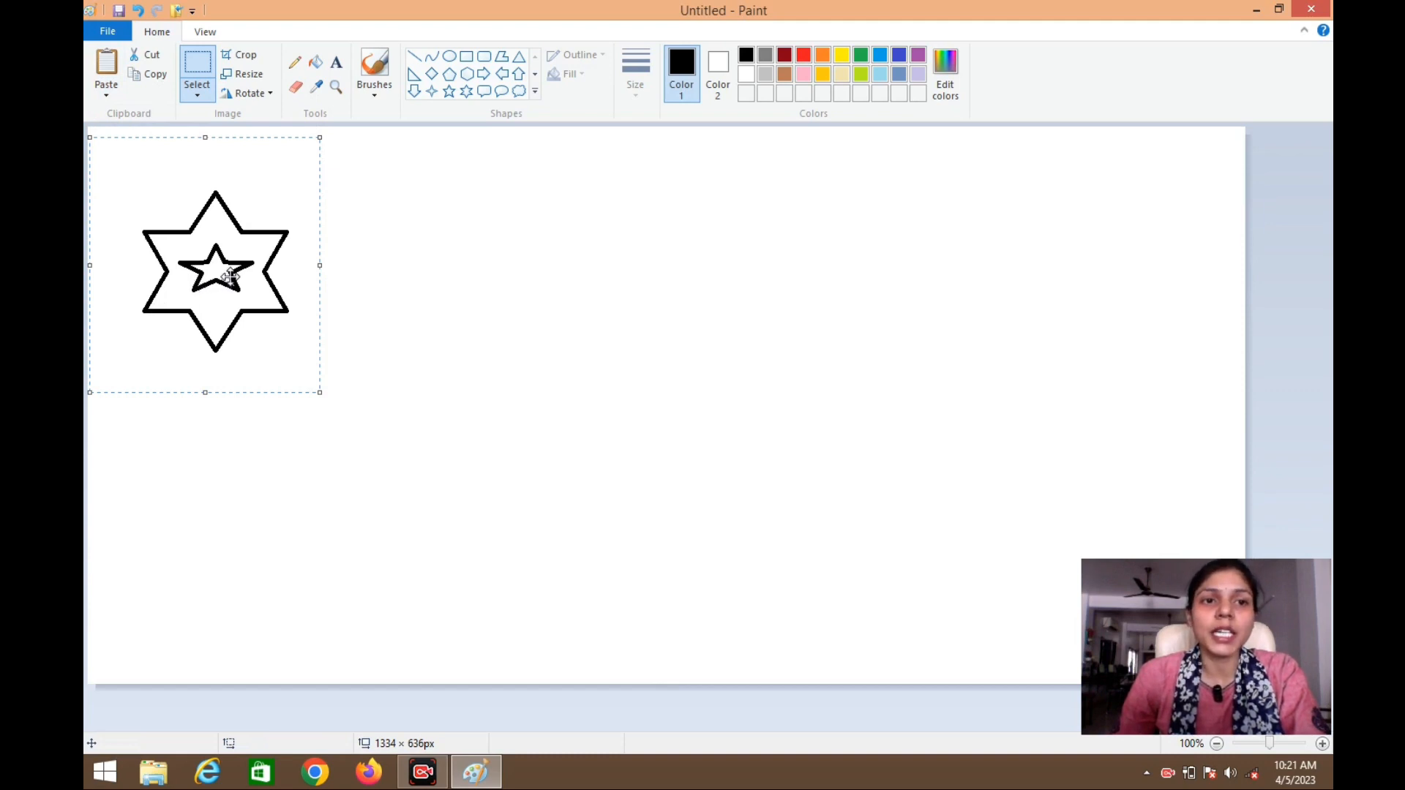
{"action": "left_click_drag", "start_coordinate": [230, 276], "coordinate": [199, 232]}
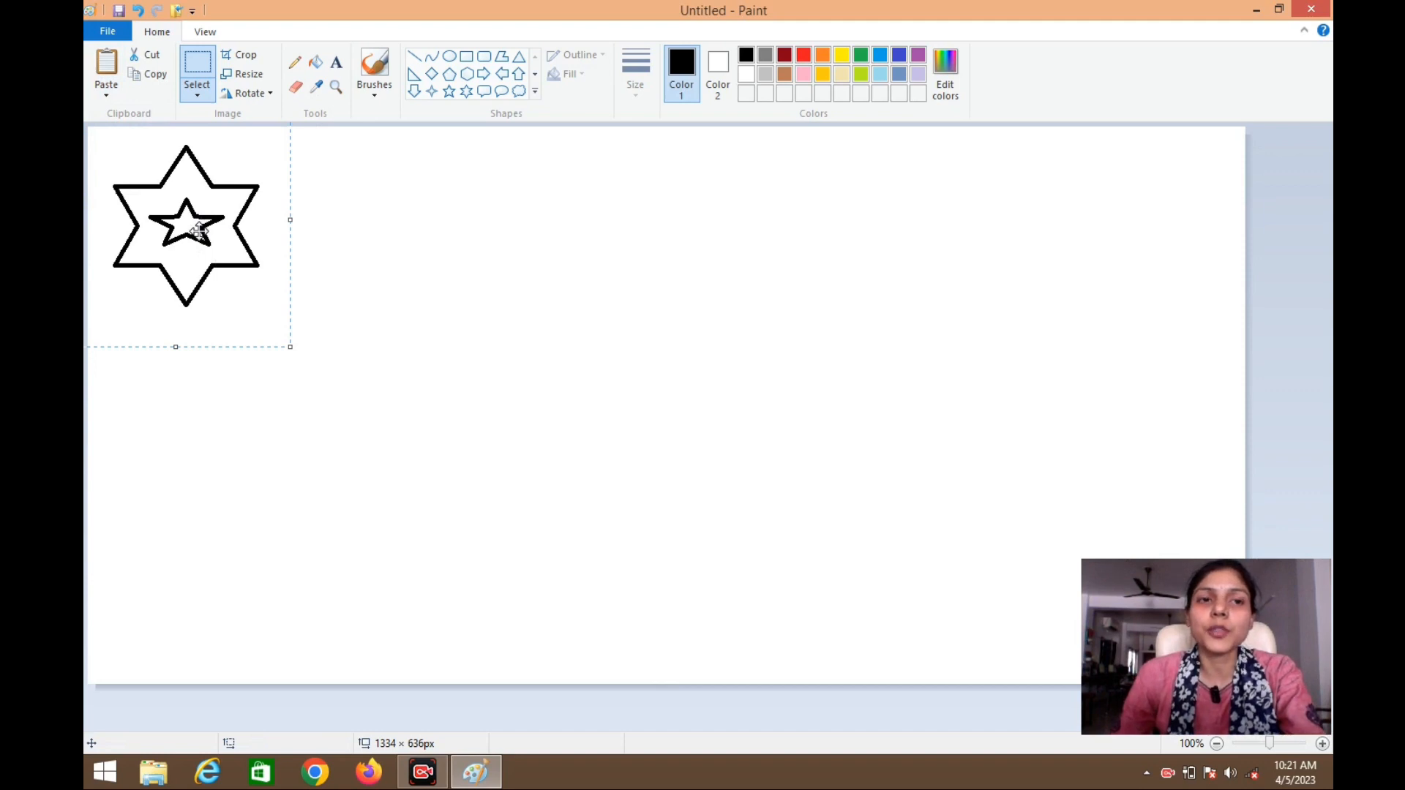
{"action": "left_click_drag", "start_coordinate": [199, 231], "coordinate": [743, 374]}
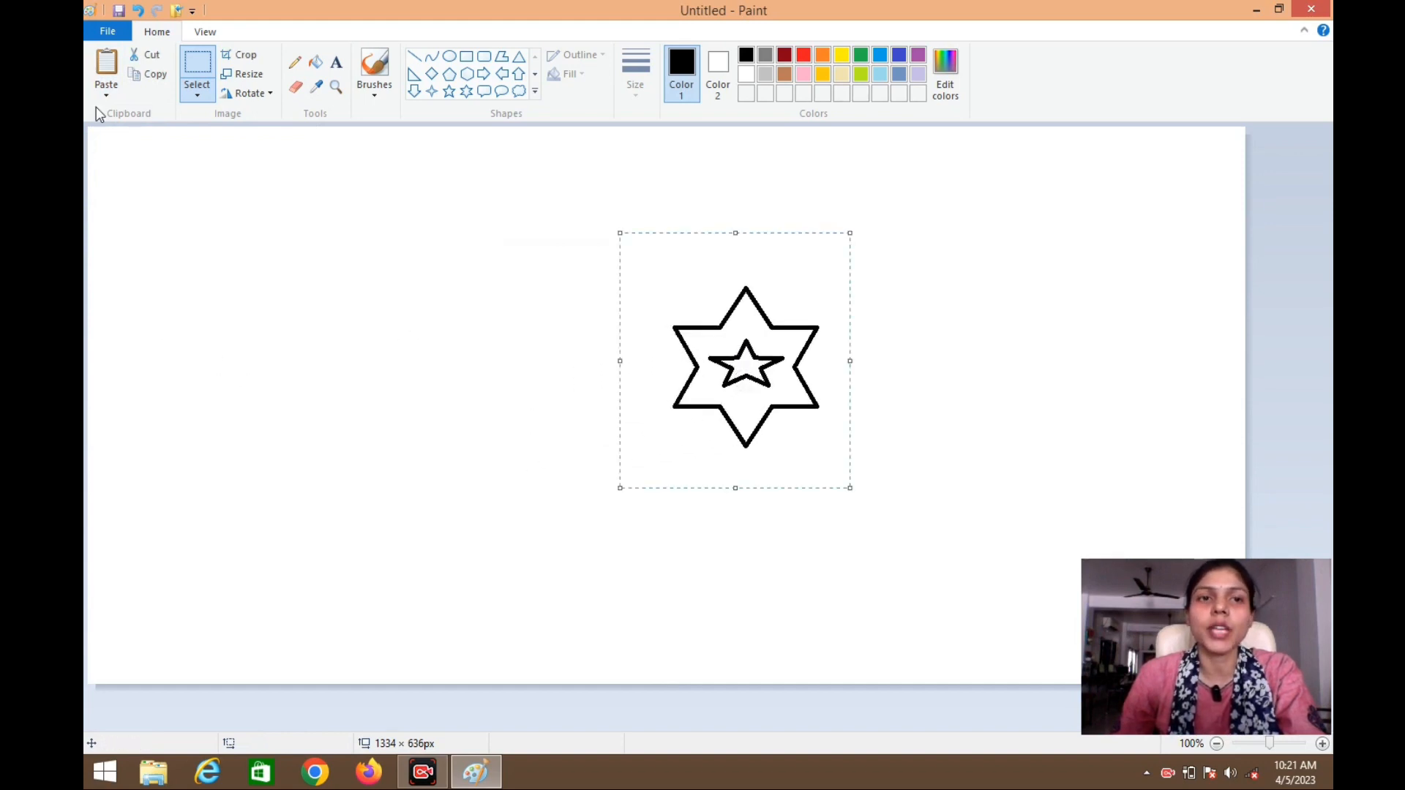
Paste two more stars in a row left of the first, and squash the leftmost selection to about 265 × 104 px
{"action": "left_click", "coordinate": [106, 69]}
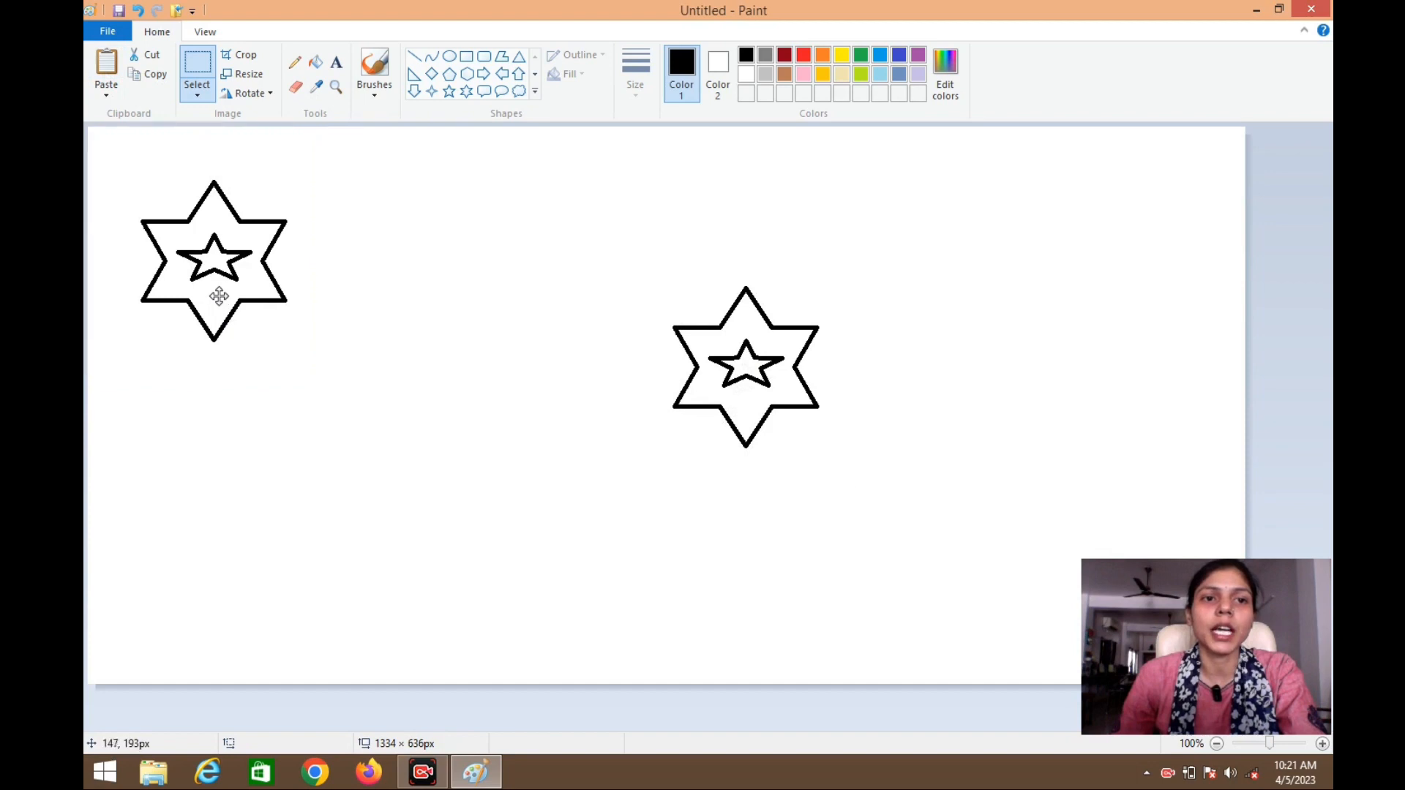
{"action": "left_click_drag", "start_coordinate": [219, 295], "coordinate": [501, 415]}
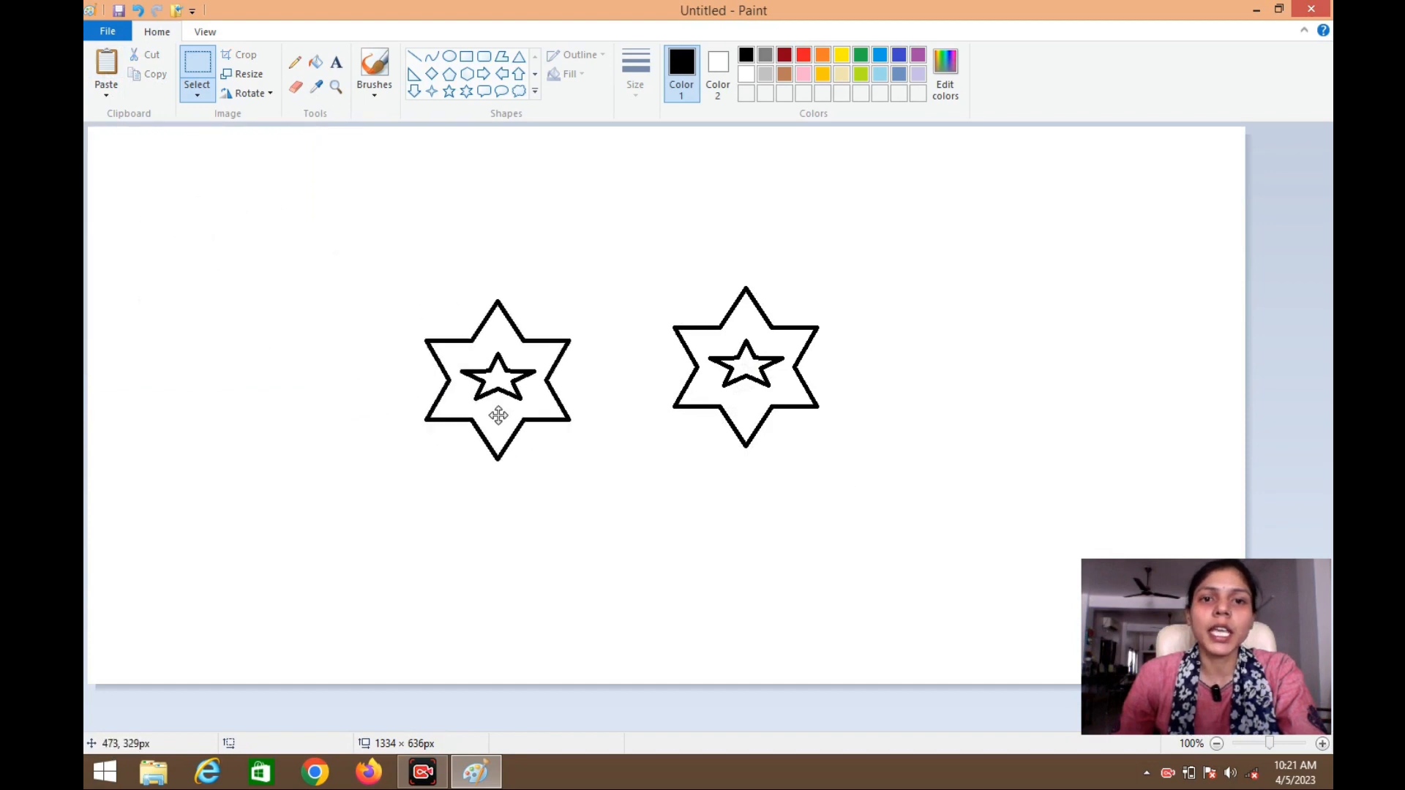
{"action": "left_click", "coordinate": [94, 68]}
{"action": "left_click_drag", "start_coordinate": [158, 262], "coordinate": [199, 381]}
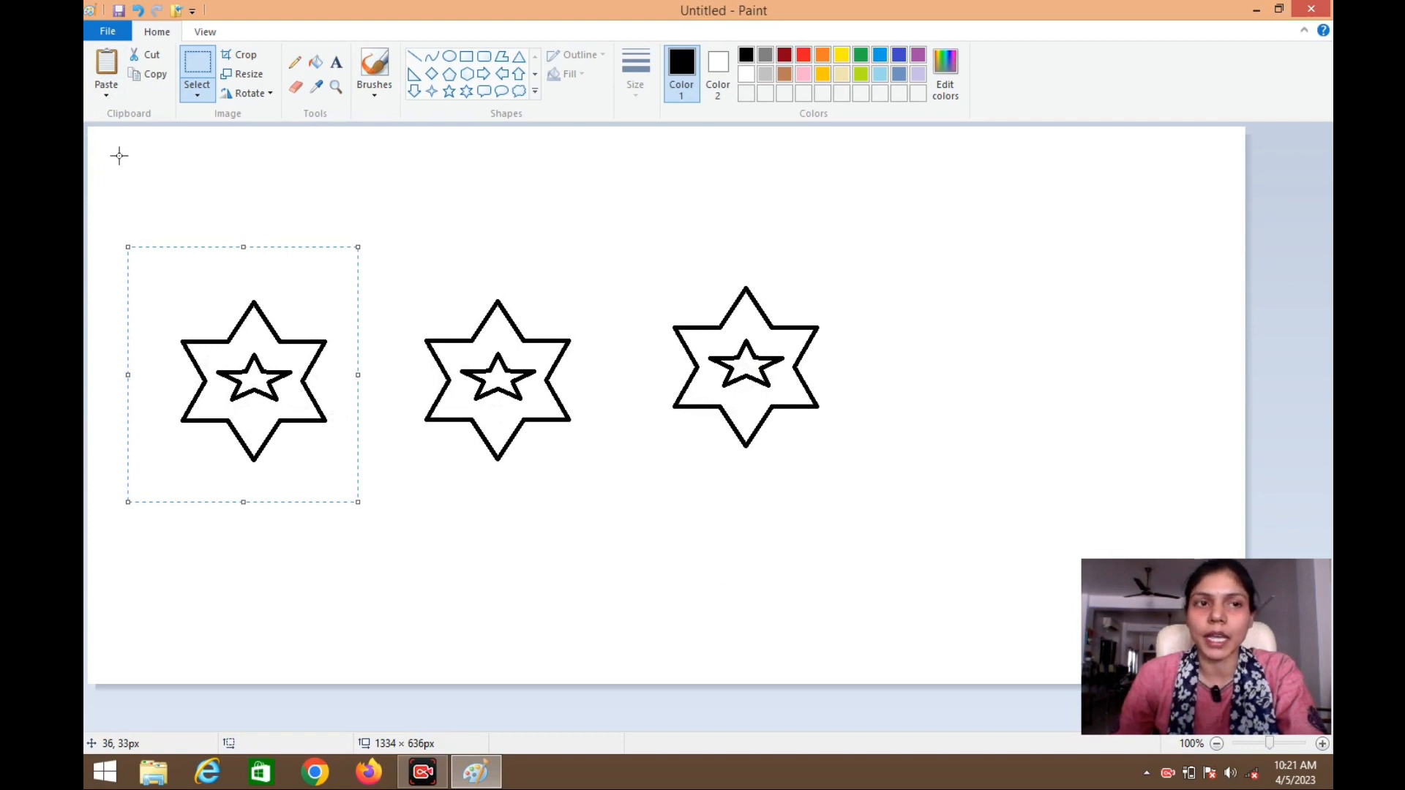
{"action": "left_click_drag", "start_coordinate": [358, 247], "coordinate": [367, 410]}
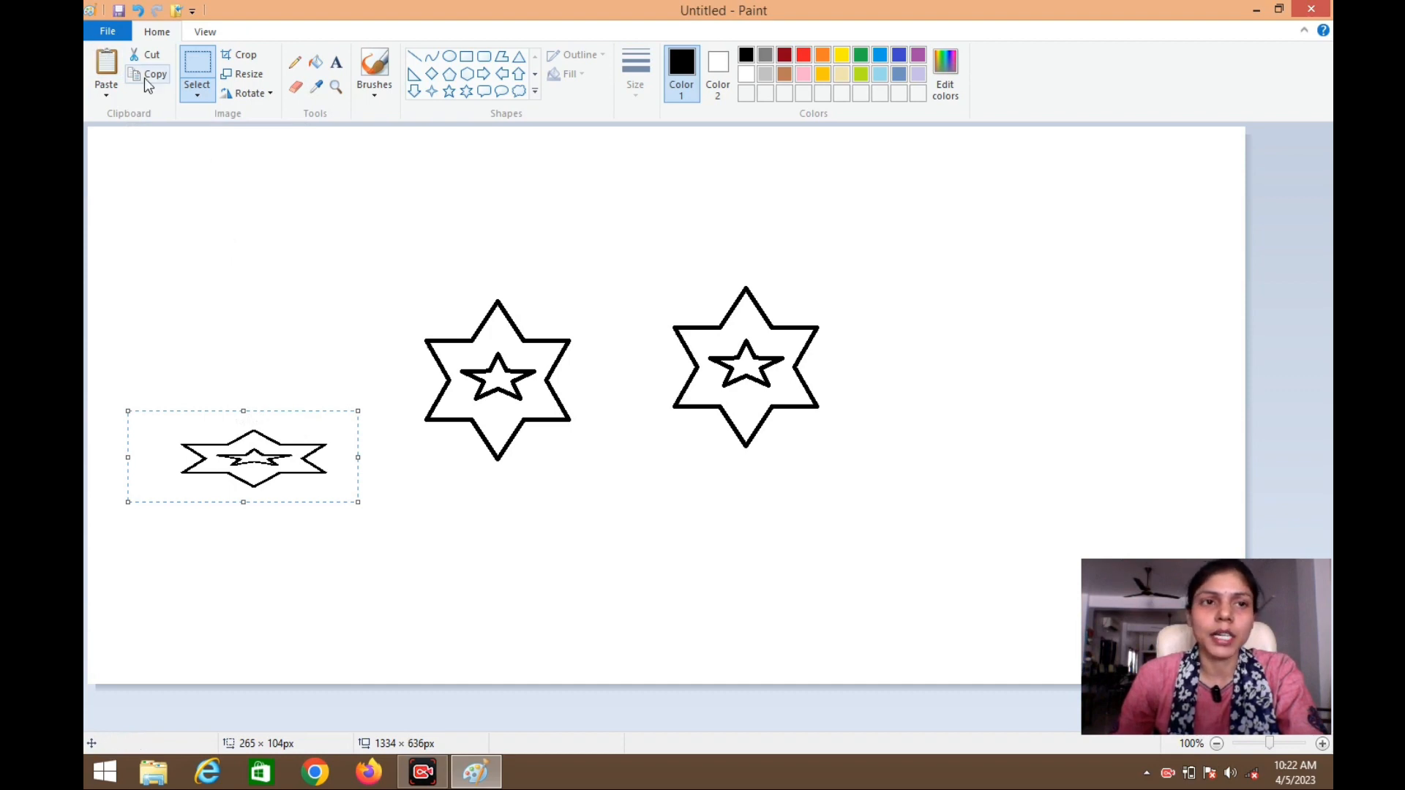
{"action": "left_click", "coordinate": [289, 234]}
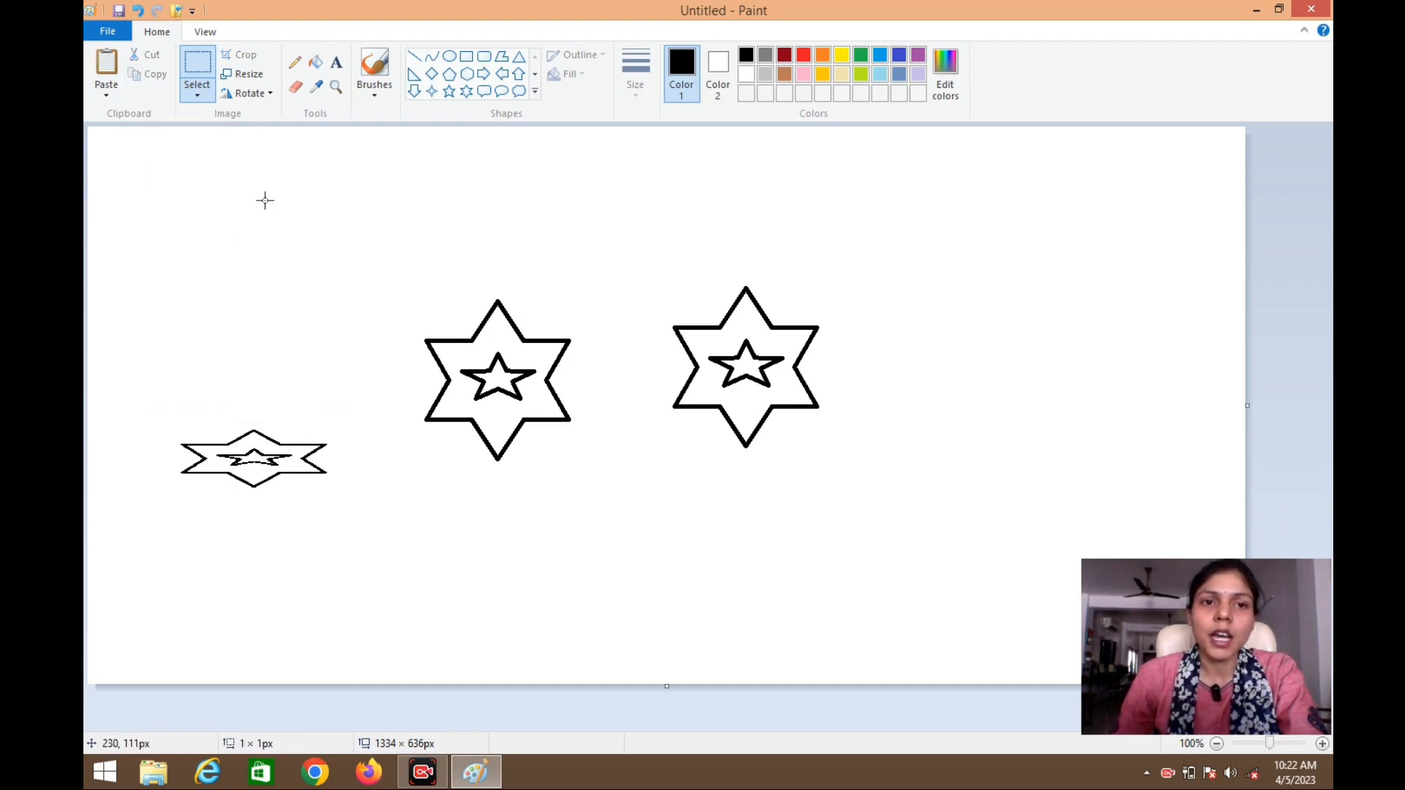
Copy the unsquashed star left of centre with a rectangular selection about 244 × 323 px, and paste it right of the other stars
{"action": "left_click", "coordinate": [198, 95]}
{"action": "left_click", "coordinate": [242, 134]}
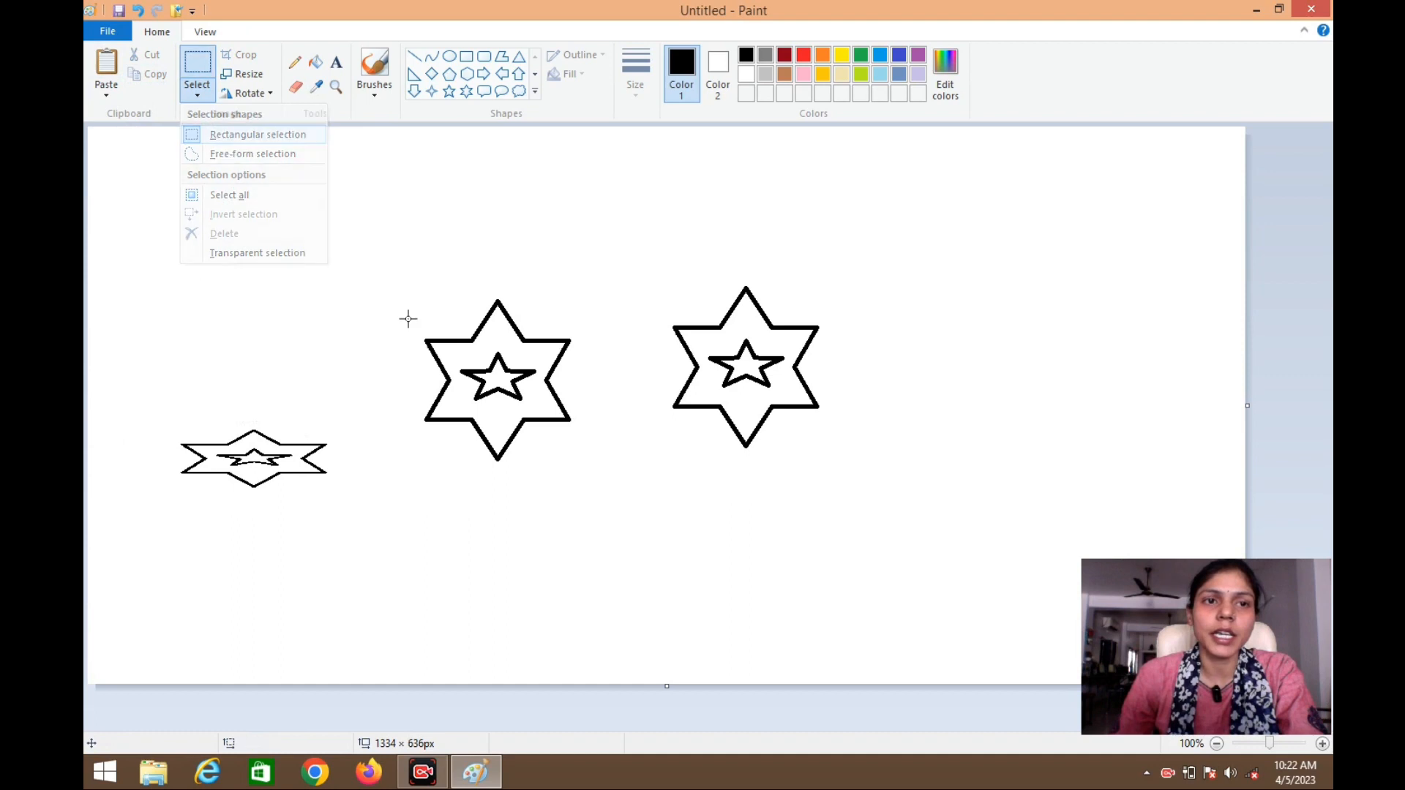
{"action": "left_click_drag", "start_coordinate": [383, 213], "coordinate": [595, 496]}
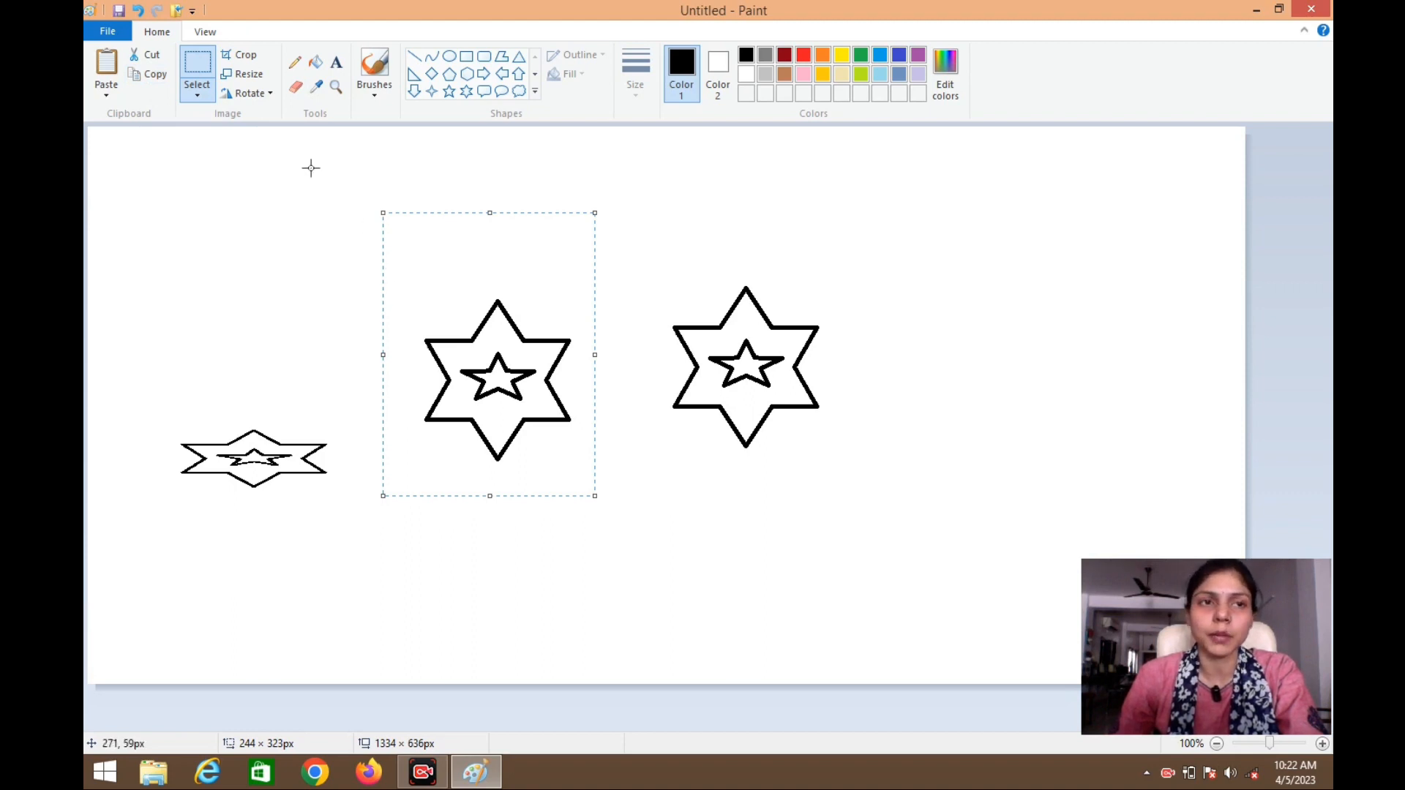
{"action": "left_click", "coordinate": [106, 71]}
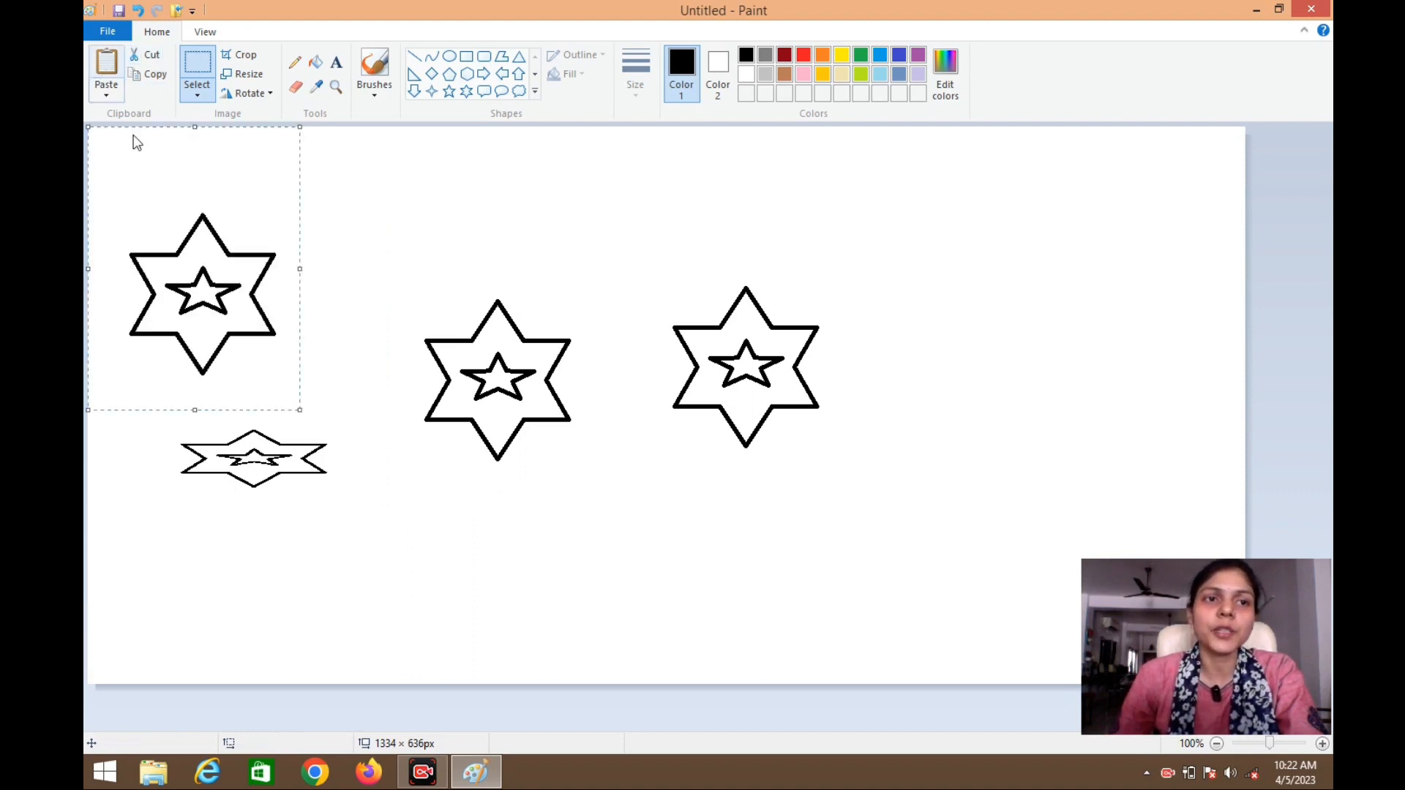
{"action": "left_click_drag", "start_coordinate": [248, 295], "coordinate": [970, 485]}
{"action": "left_click_drag", "start_coordinate": [935, 427], "coordinate": [976, 385]}
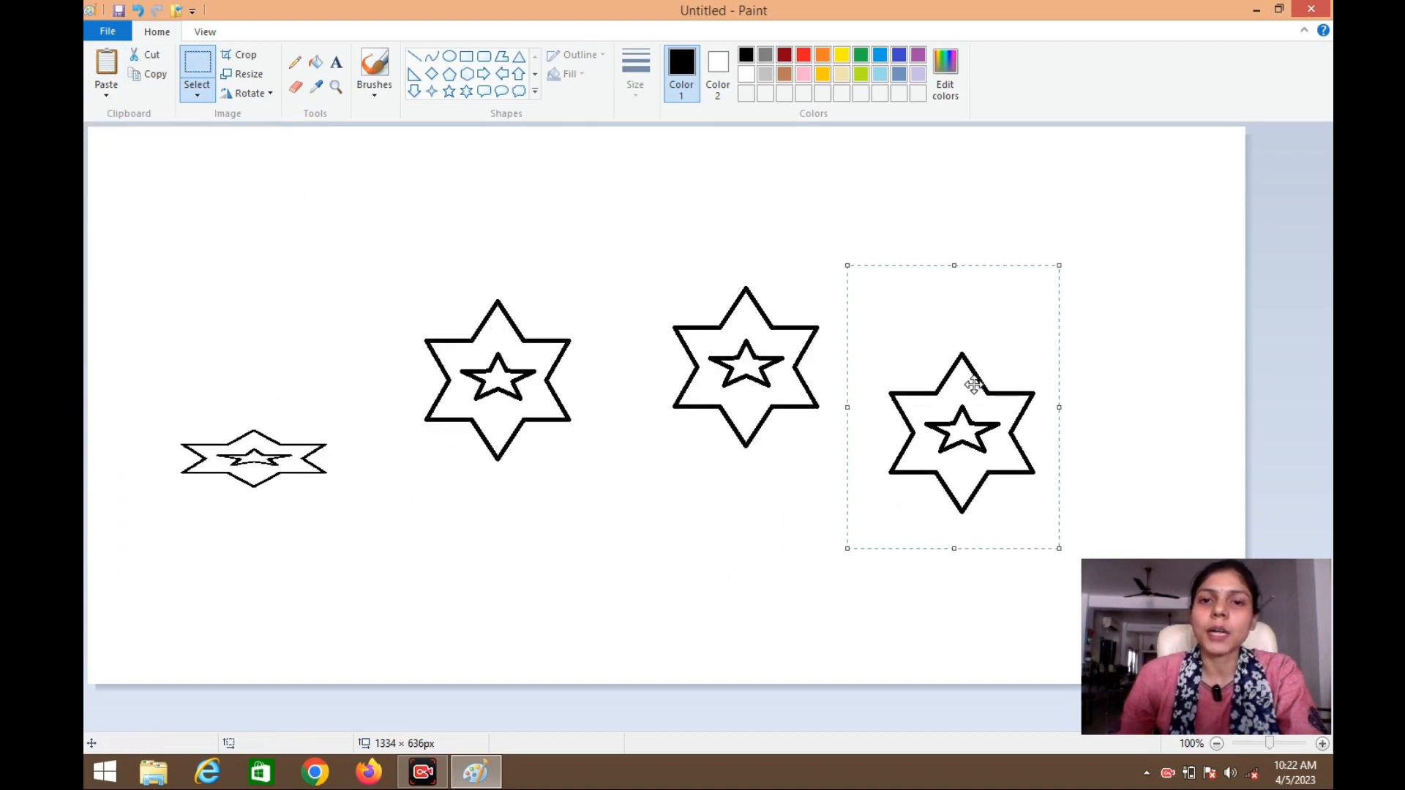
{"action": "mouse_move", "coordinate": [431, 777]}
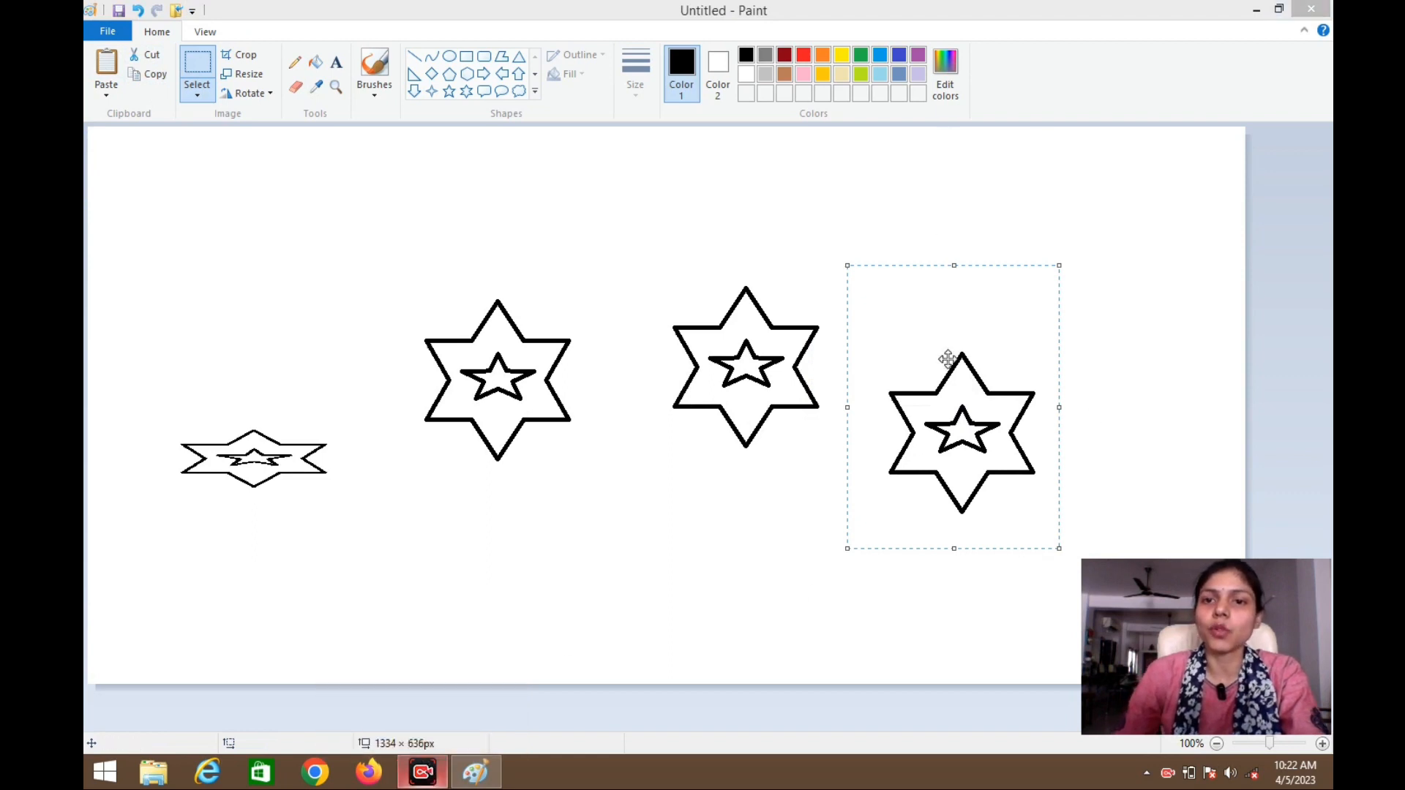
{"action": "left_click_drag", "start_coordinate": [964, 436], "coordinate": [969, 336]}
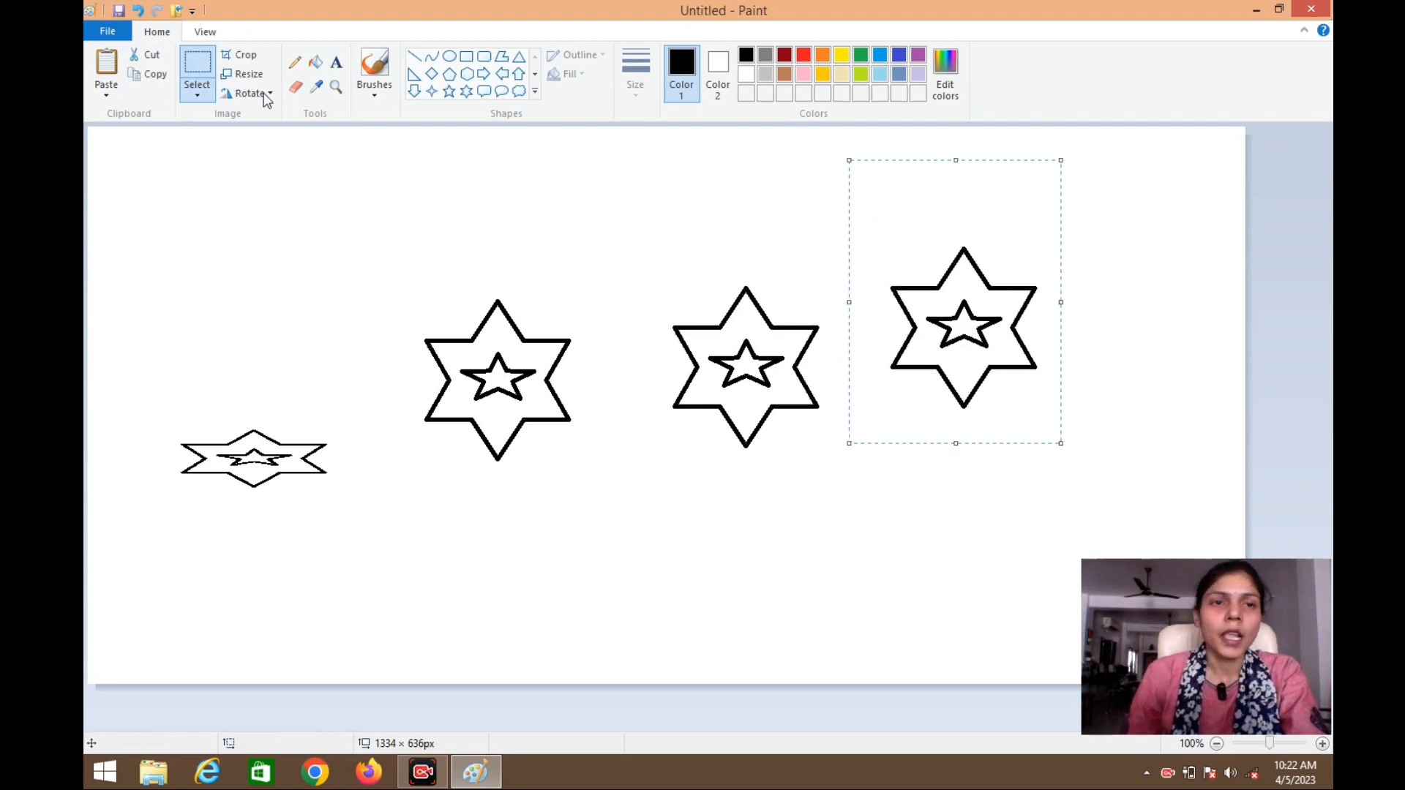
Paste the second-row portrait photo from the Pictures folder into the drawing and place it near the canvas's upper-left corner
{"action": "left_click", "coordinate": [102, 101]}
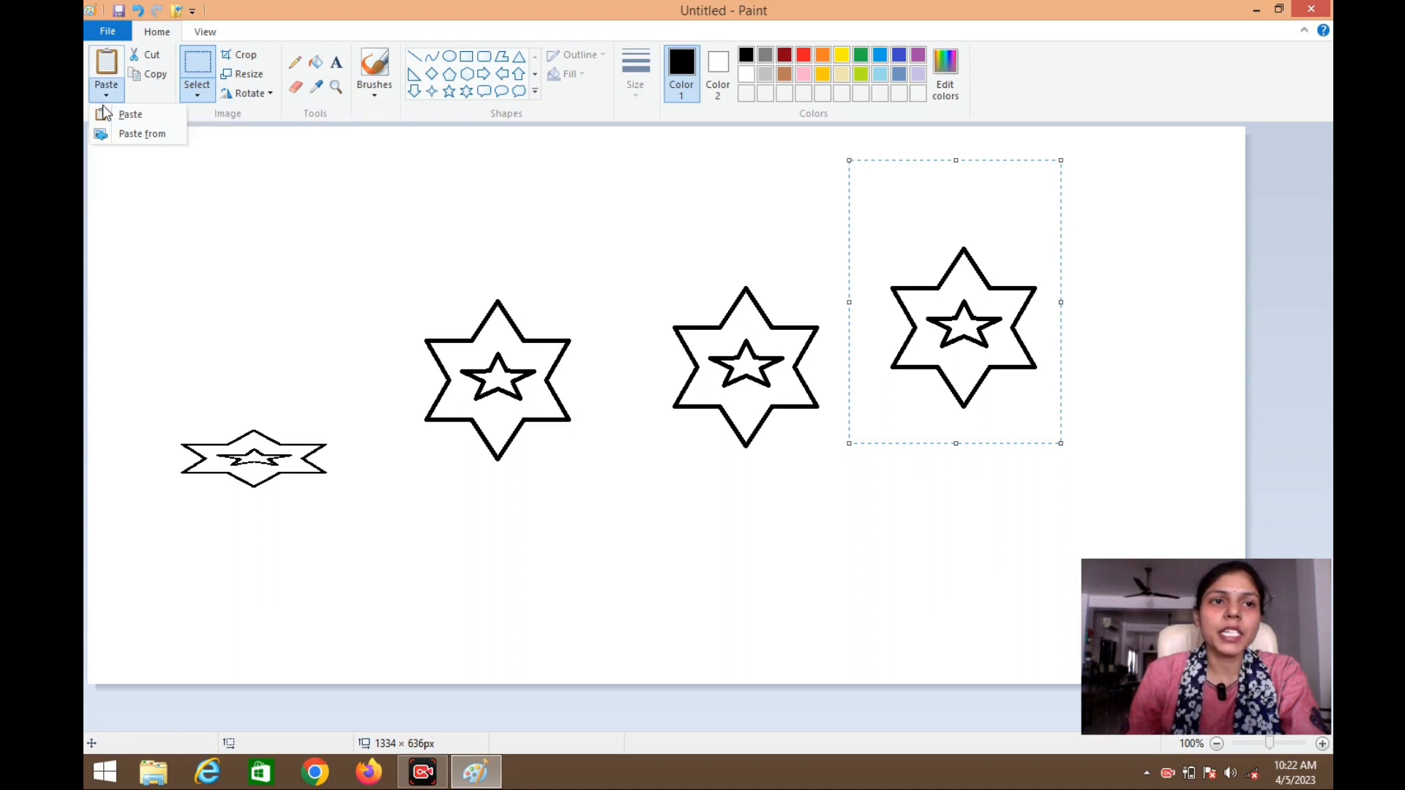
{"action": "left_click", "coordinate": [134, 133]}
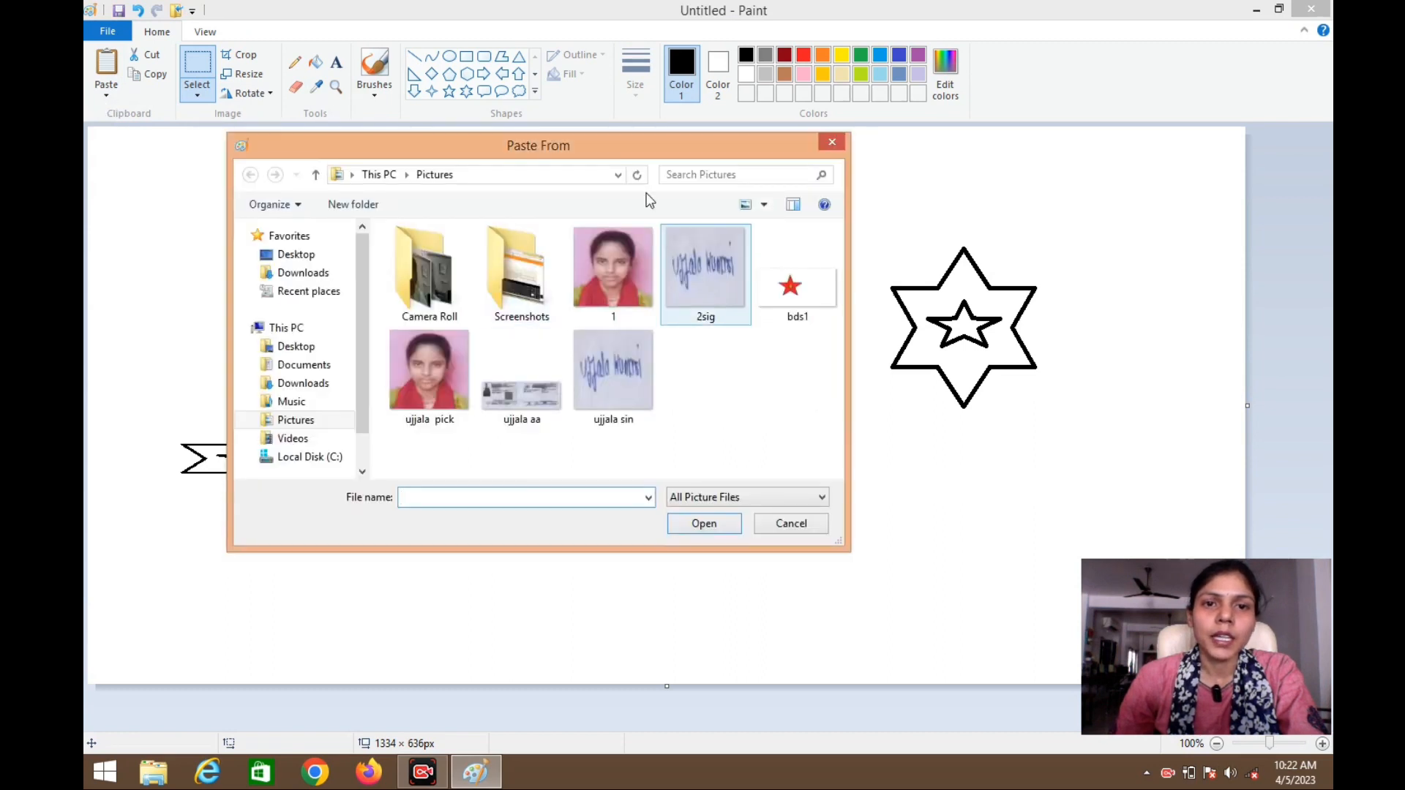
{"action": "left_click_drag", "start_coordinate": [570, 148], "coordinate": [565, 148]}
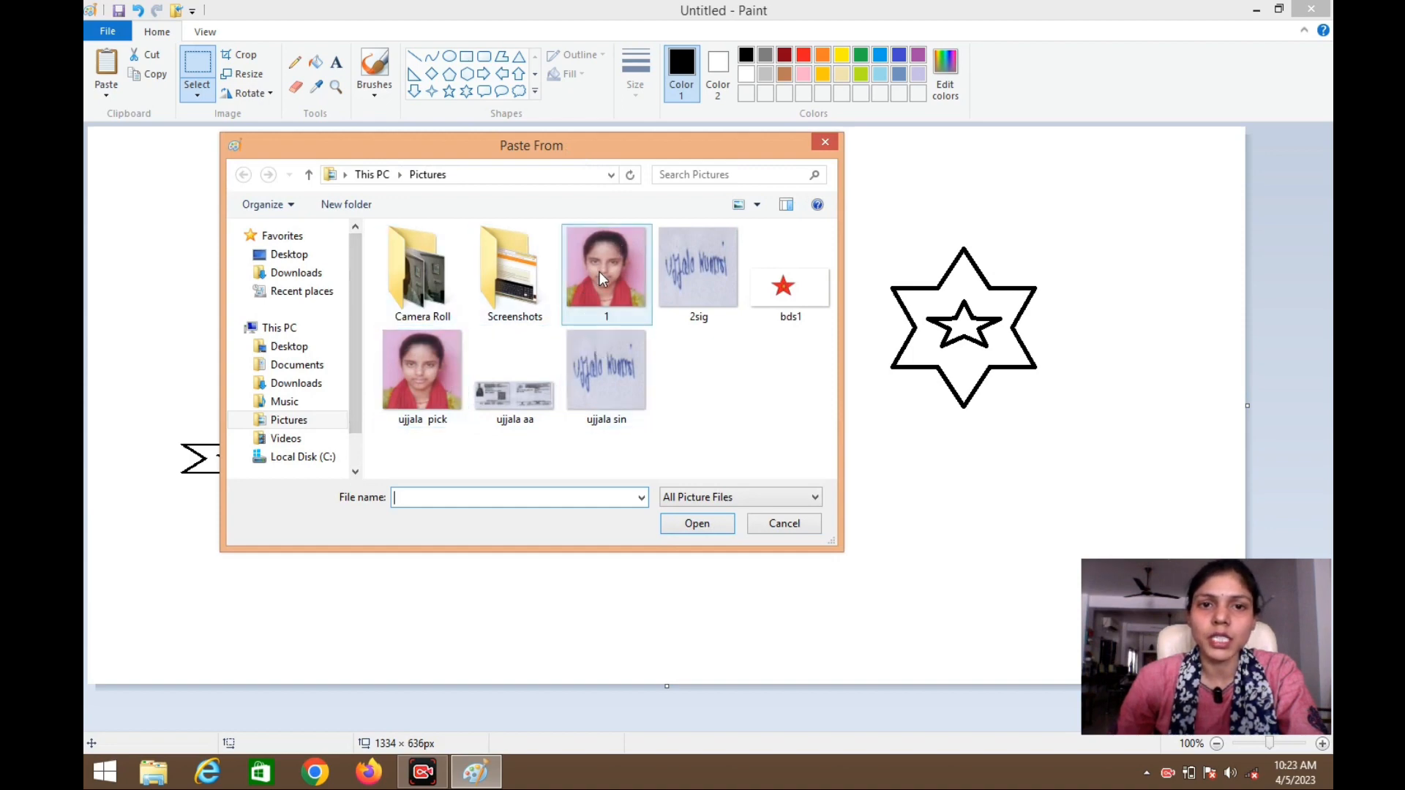
{"action": "left_click", "coordinate": [408, 379]}
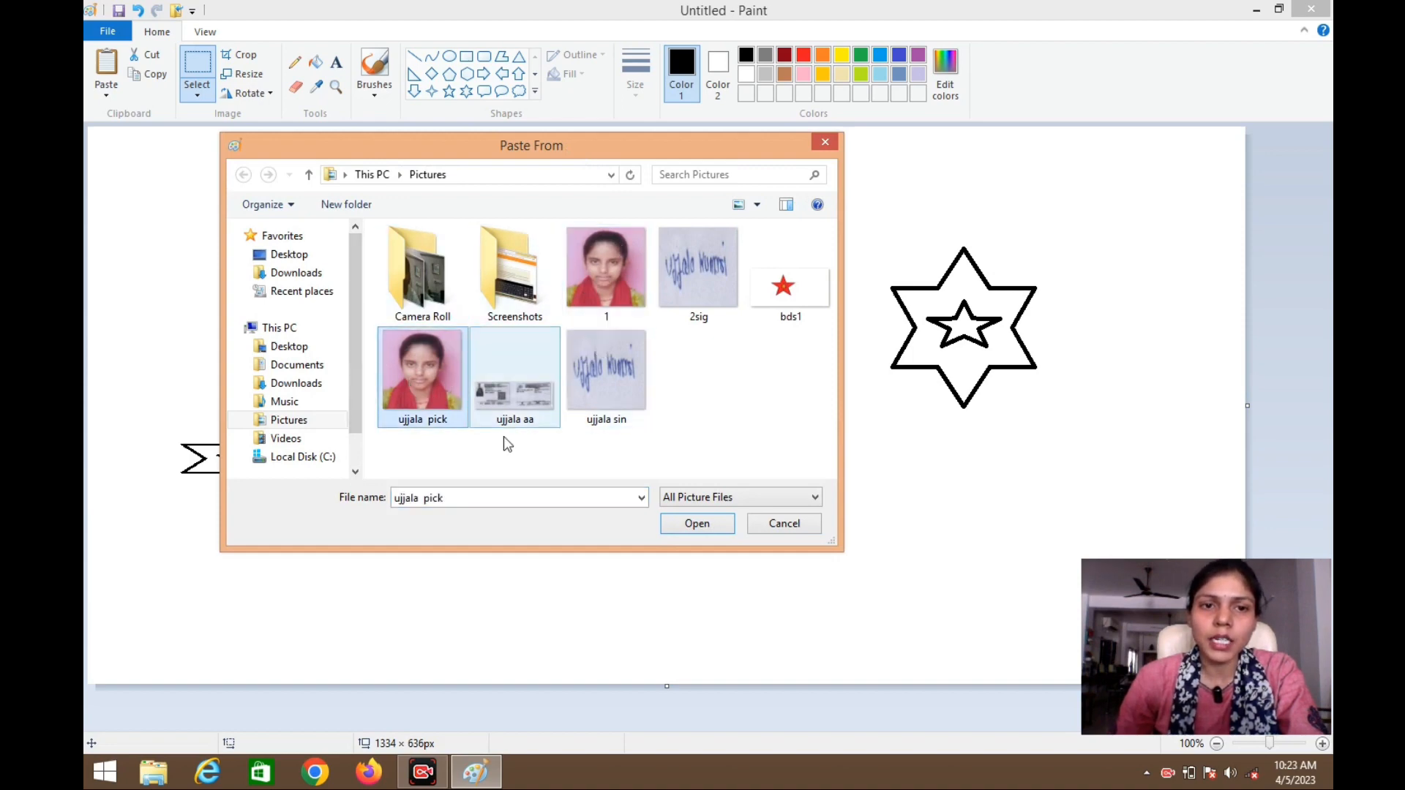
{"action": "left_click", "coordinate": [697, 523]}
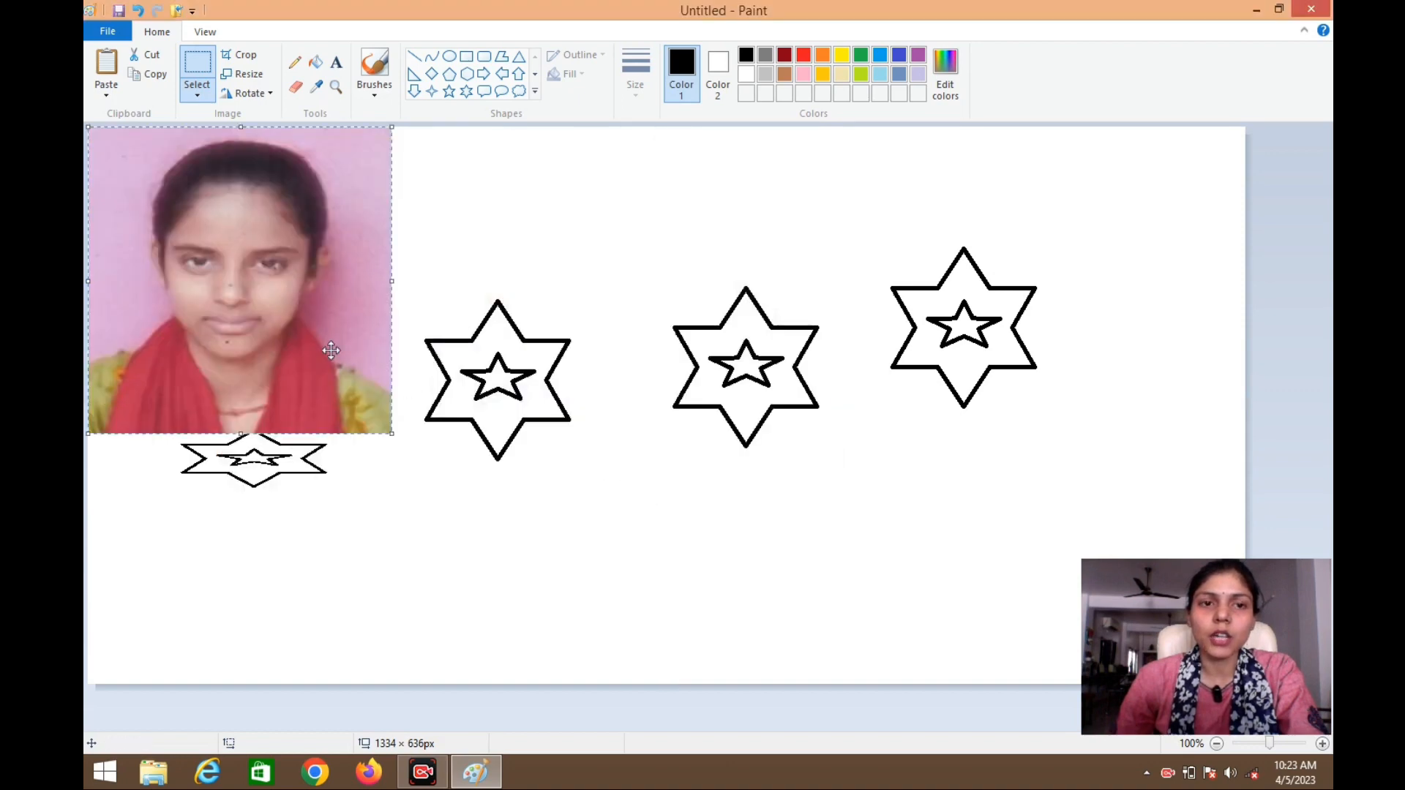
{"action": "mouse_move", "coordinate": [203, 316]}
{"action": "left_mouse_down"}
{"action": "mouse_move", "coordinate": [320, 431]}
{"action": "mouse_move", "coordinate": [359, 442]}
{"action": "mouse_move", "coordinate": [292, 372]}
{"action": "mouse_move", "coordinate": [212, 325]}
{"action": "left_mouse_up"}
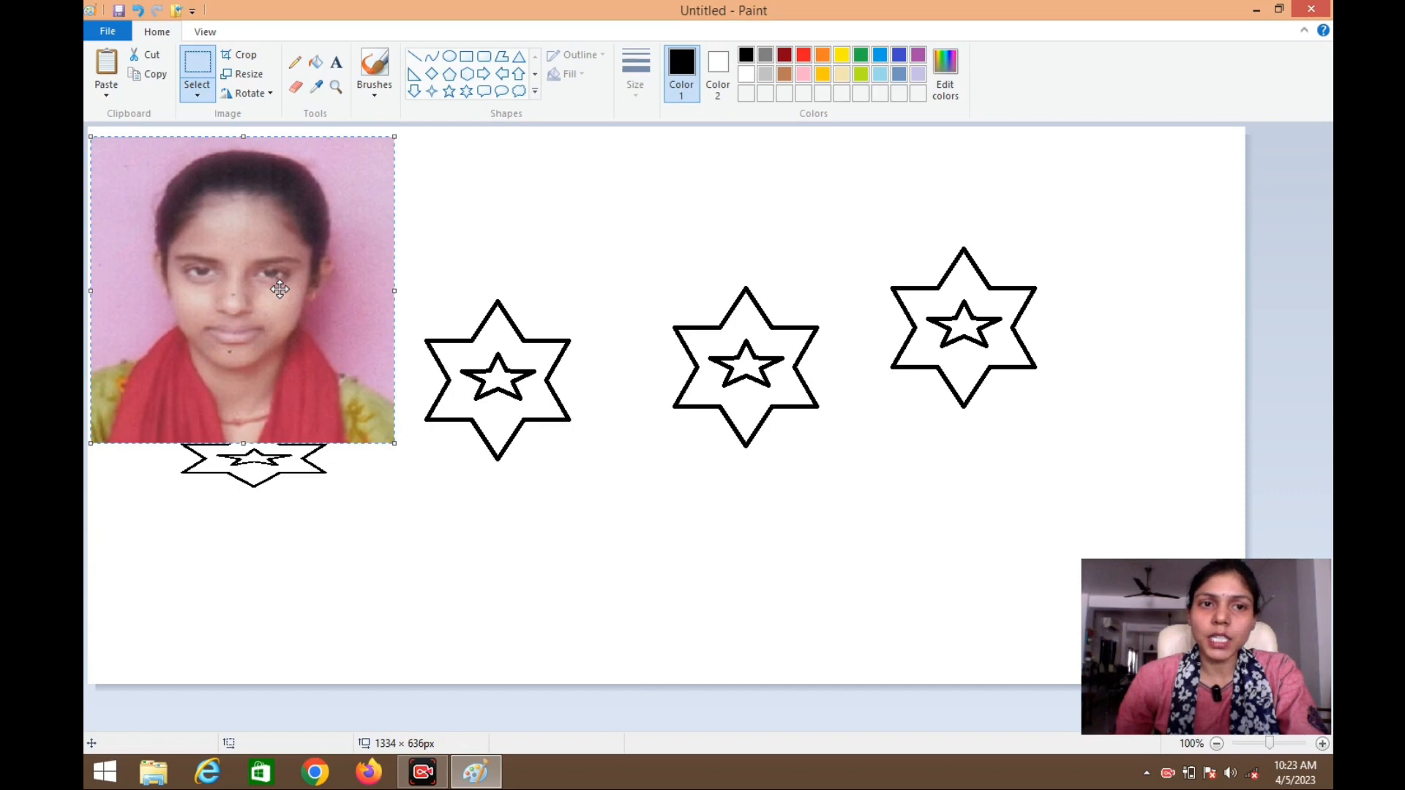
{"action": "left_click_drag", "start_coordinate": [223, 246], "coordinate": [289, 278]}
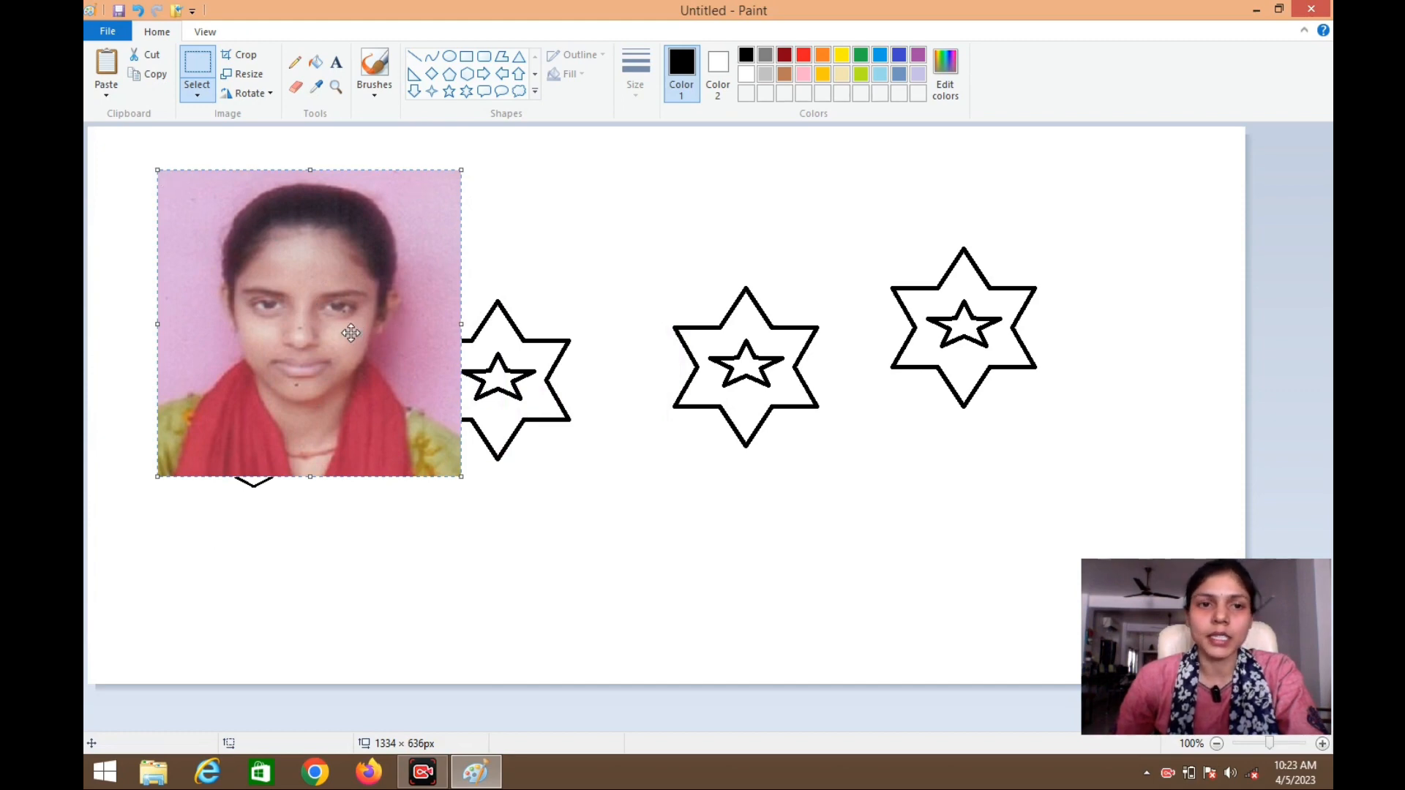
{"action": "left_click_drag", "start_coordinate": [345, 325], "coordinate": [279, 288]}
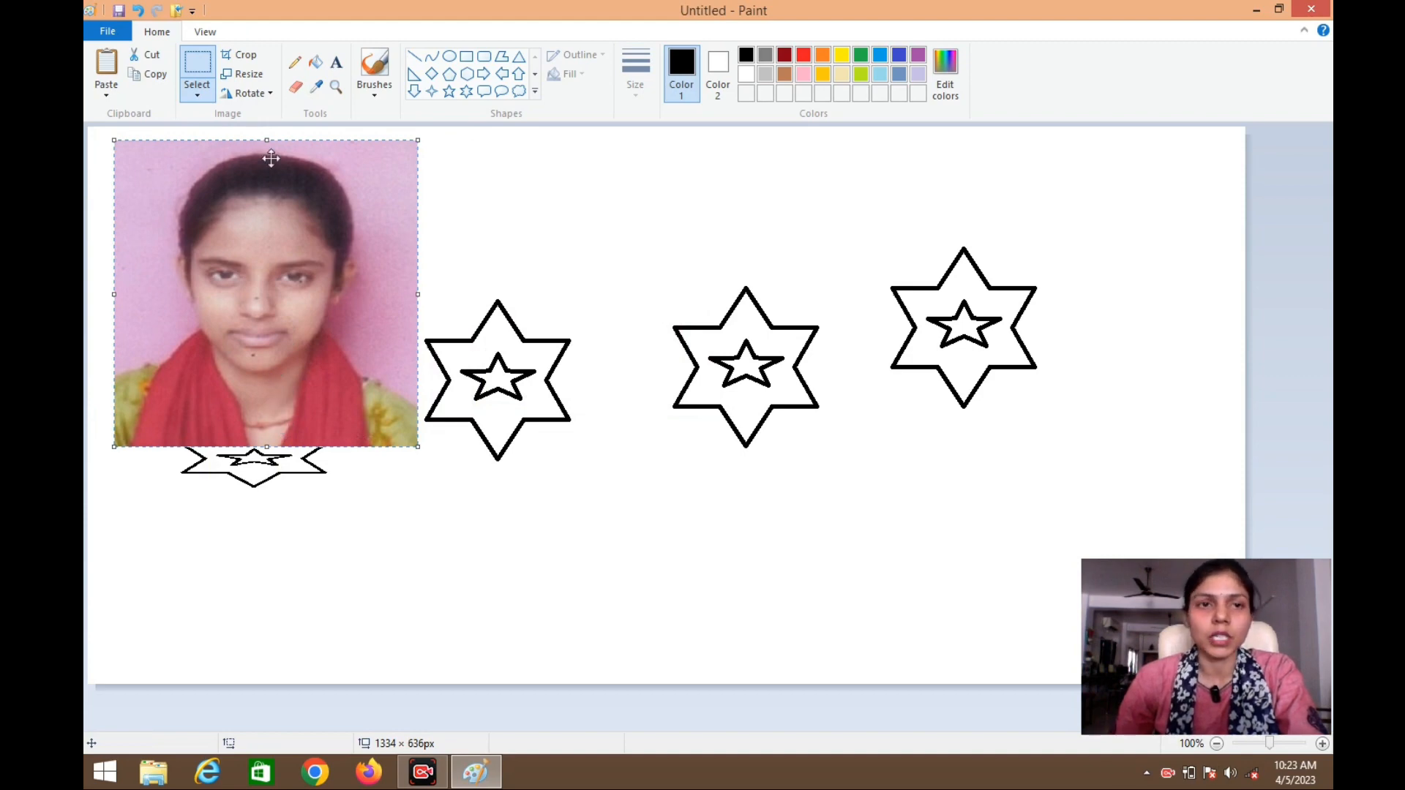
Resize the pasted photo to 25 percent horizontally and vertically, maintaining its aspect ratio
{"action": "left_click", "coordinate": [256, 78]}
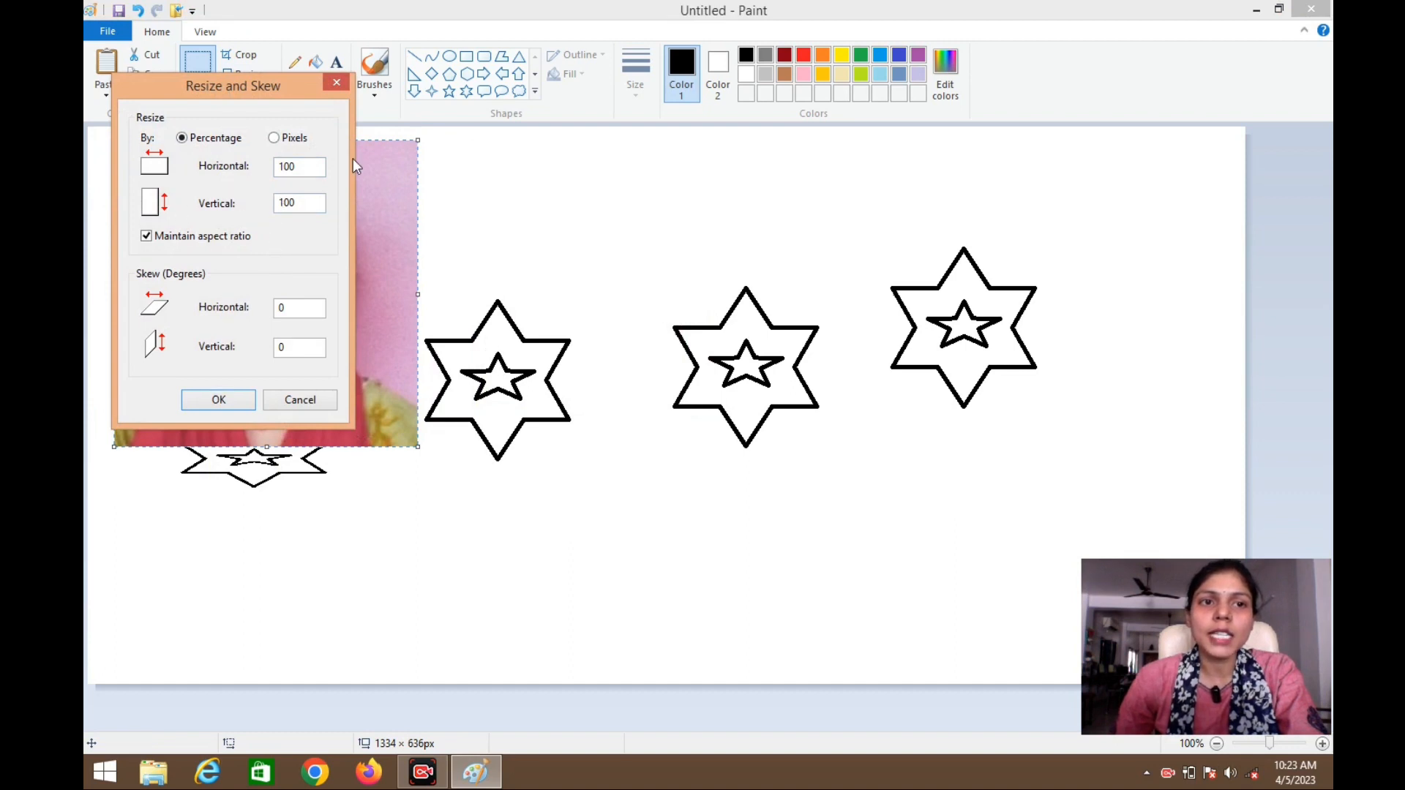
{"action": "left_click", "coordinate": [274, 139]}
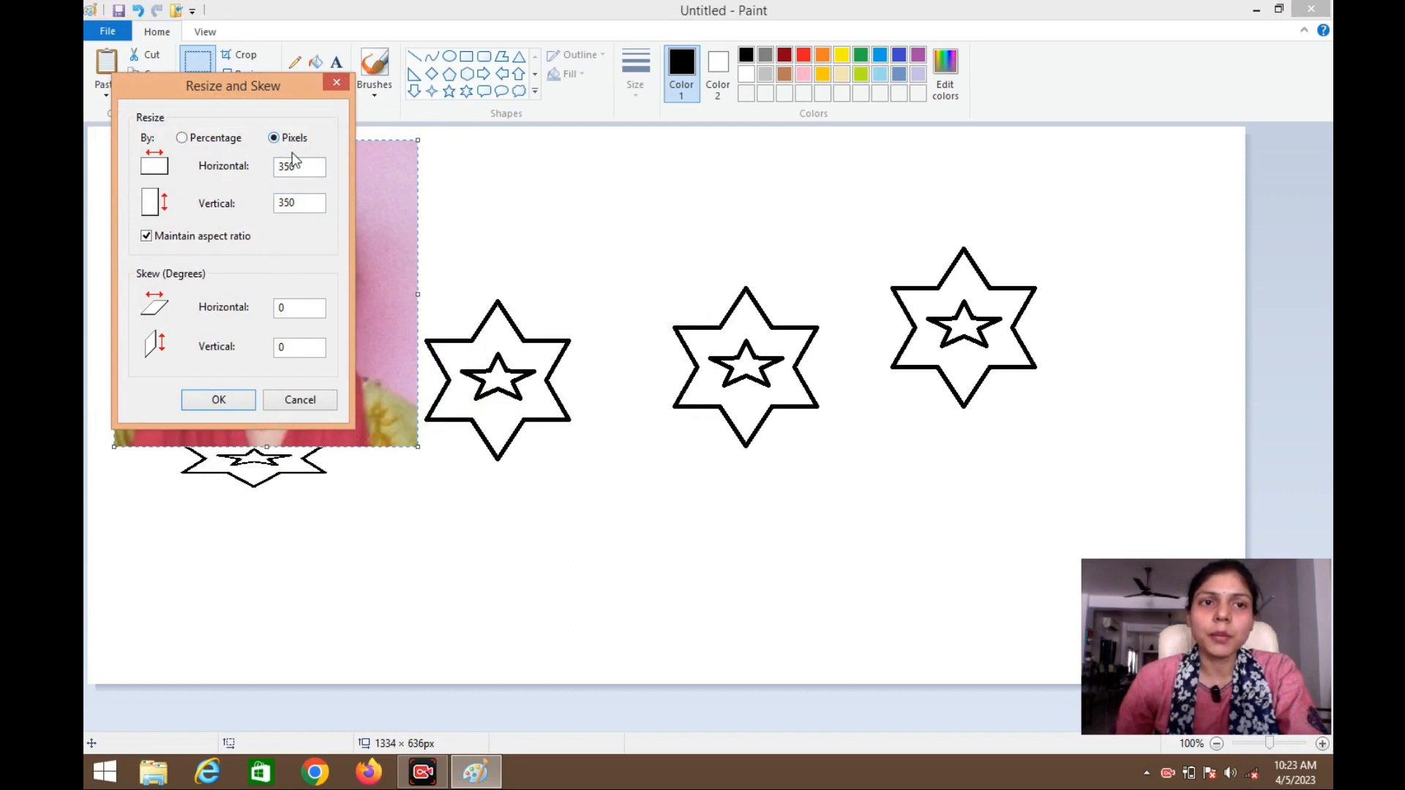
{"action": "left_click", "coordinate": [184, 140]}
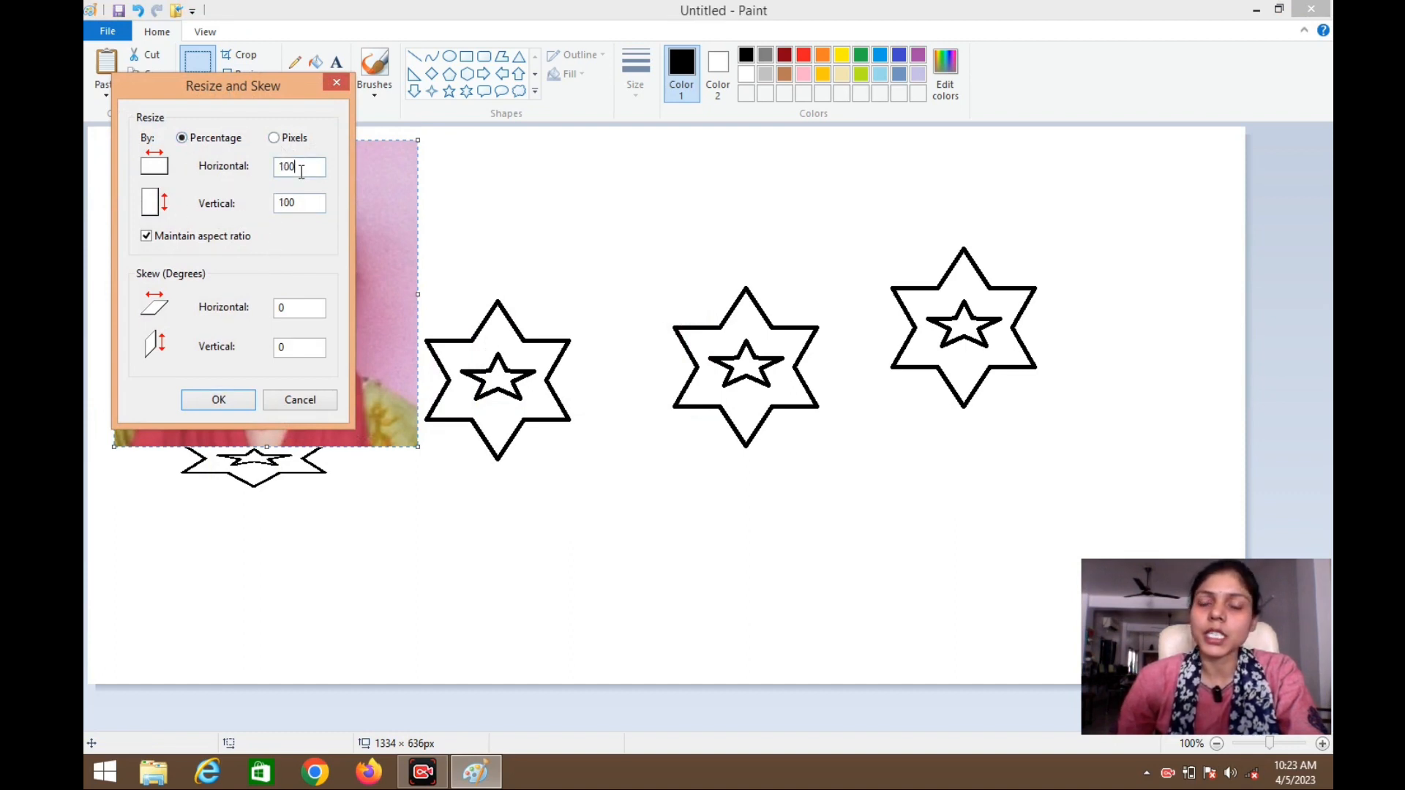
{"action": "key", "text": "BackSpace"}
{"action": "key", "text": "BackSpace"}
{"action": "key", "text": "BackSpace"}
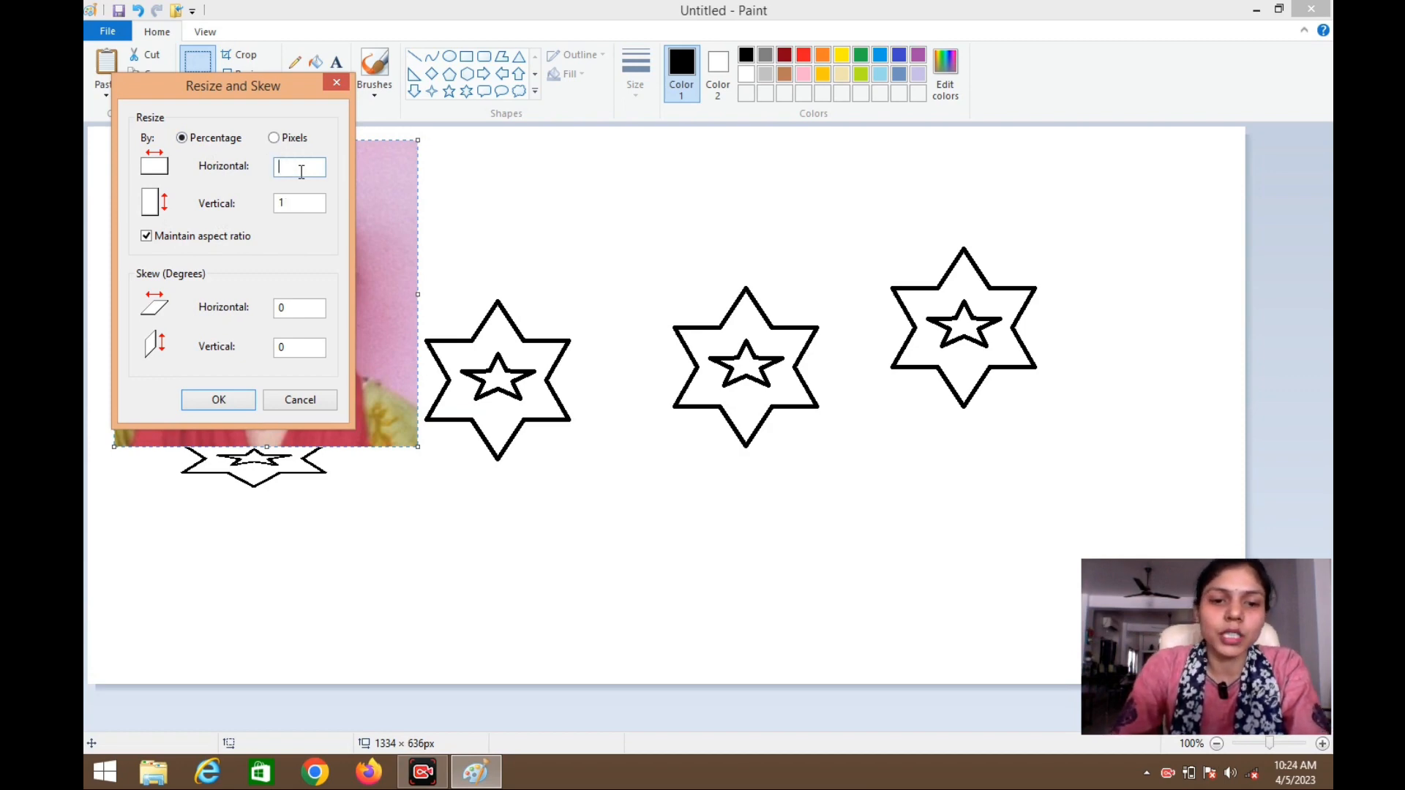
{"action": "type", "text": "25"}
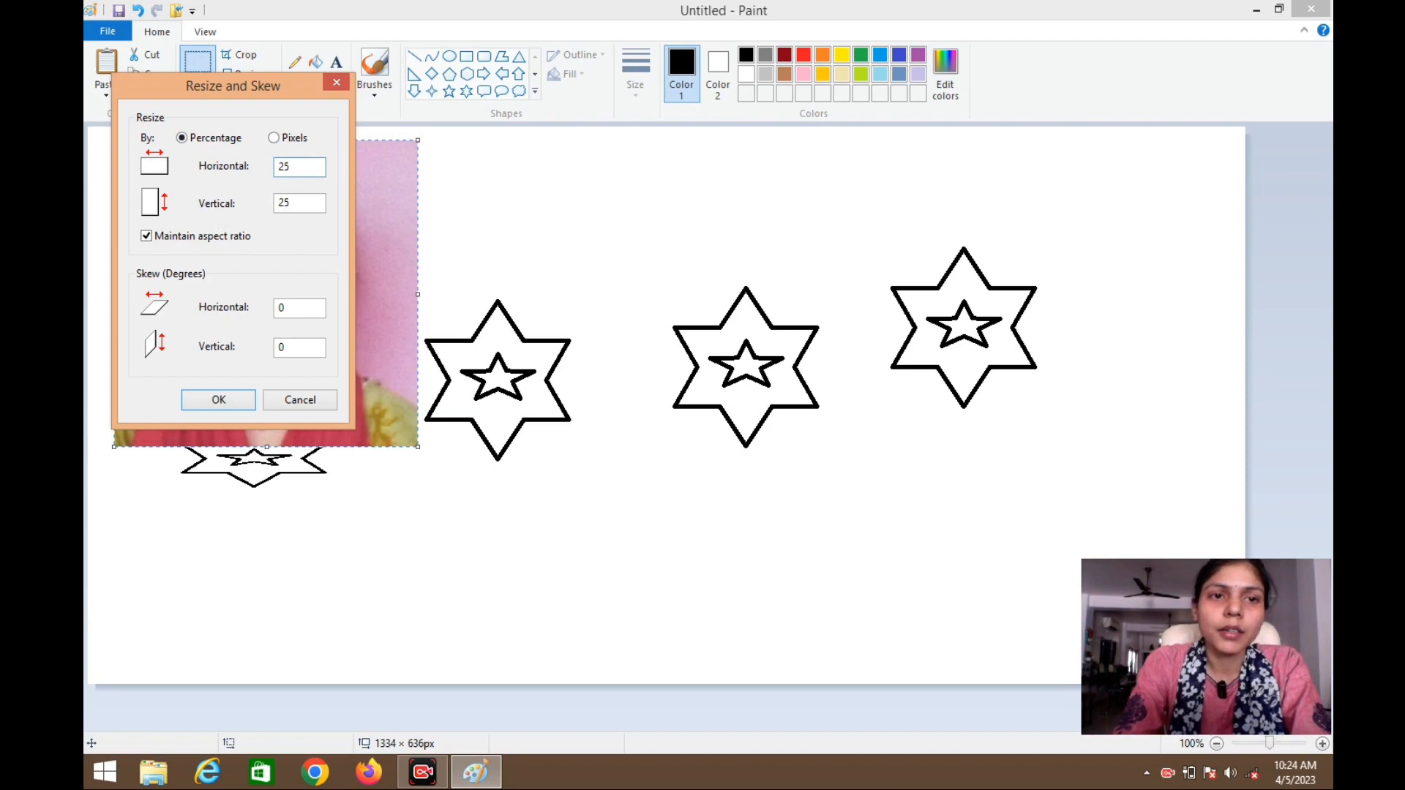
{"action": "left_click", "coordinate": [217, 400]}
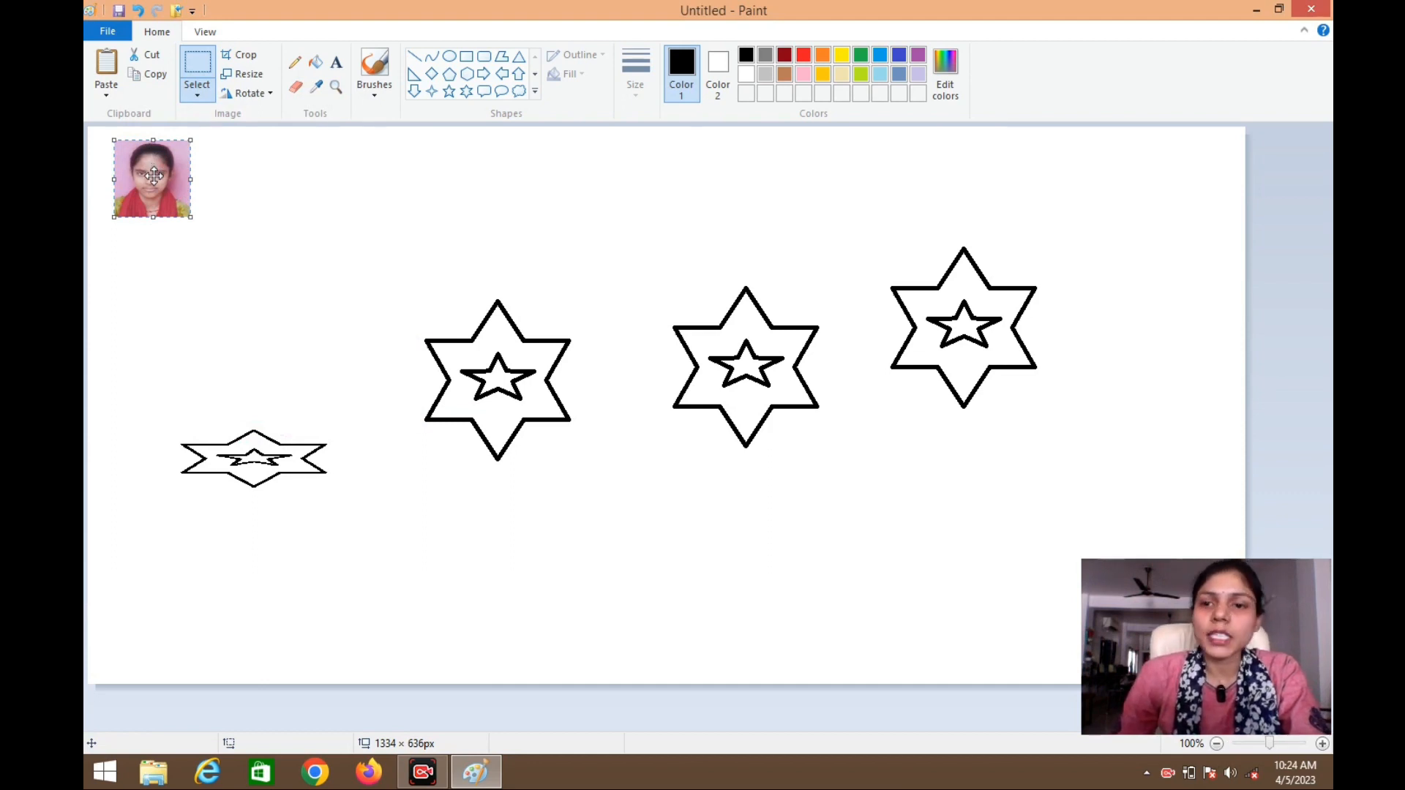
Duplicate the small portrait five times to the right, making a row of six photos along the canvas's upper edge
{"action": "key", "text": "Escape"}
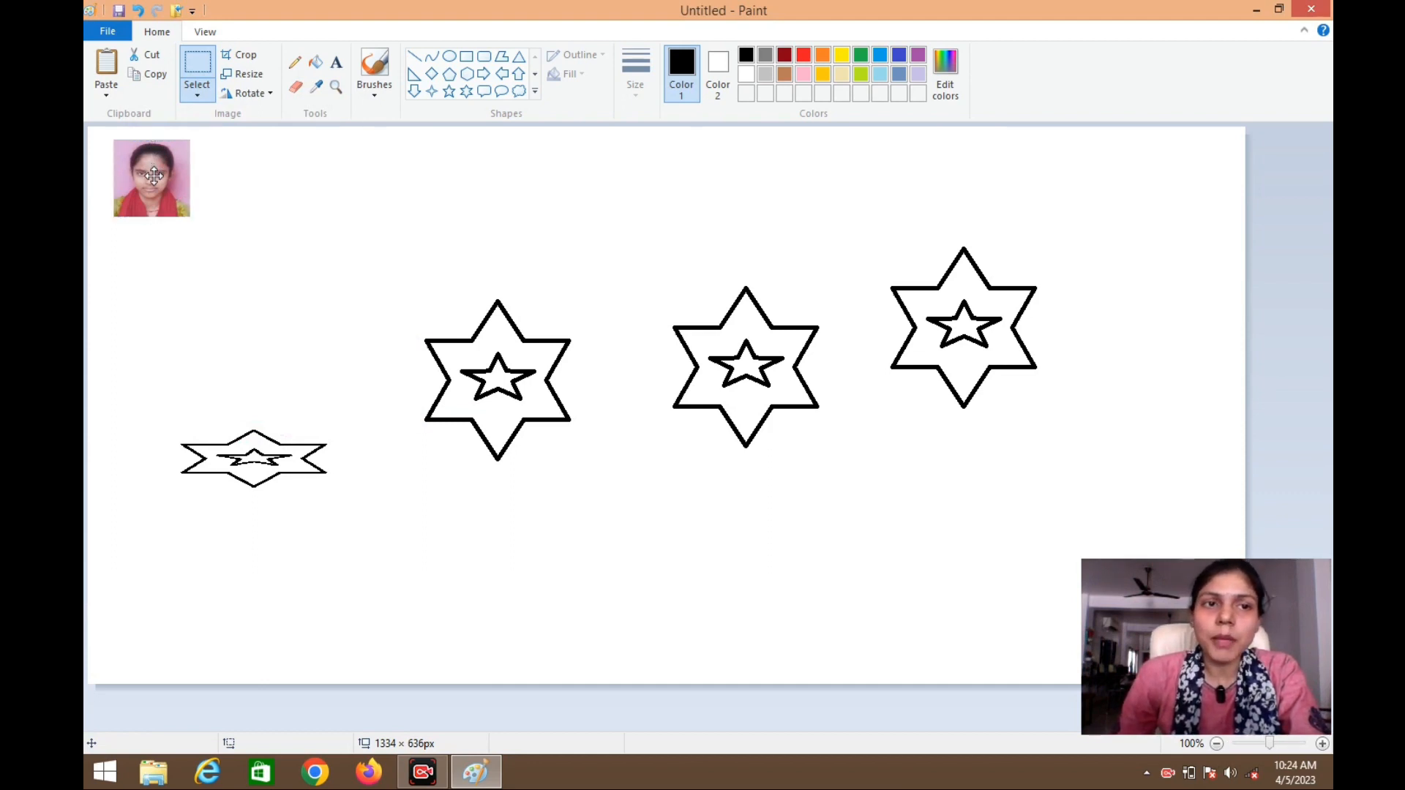
{"action": "left_click_drag", "start_coordinate": [154, 176], "coordinate": [151, 183]}
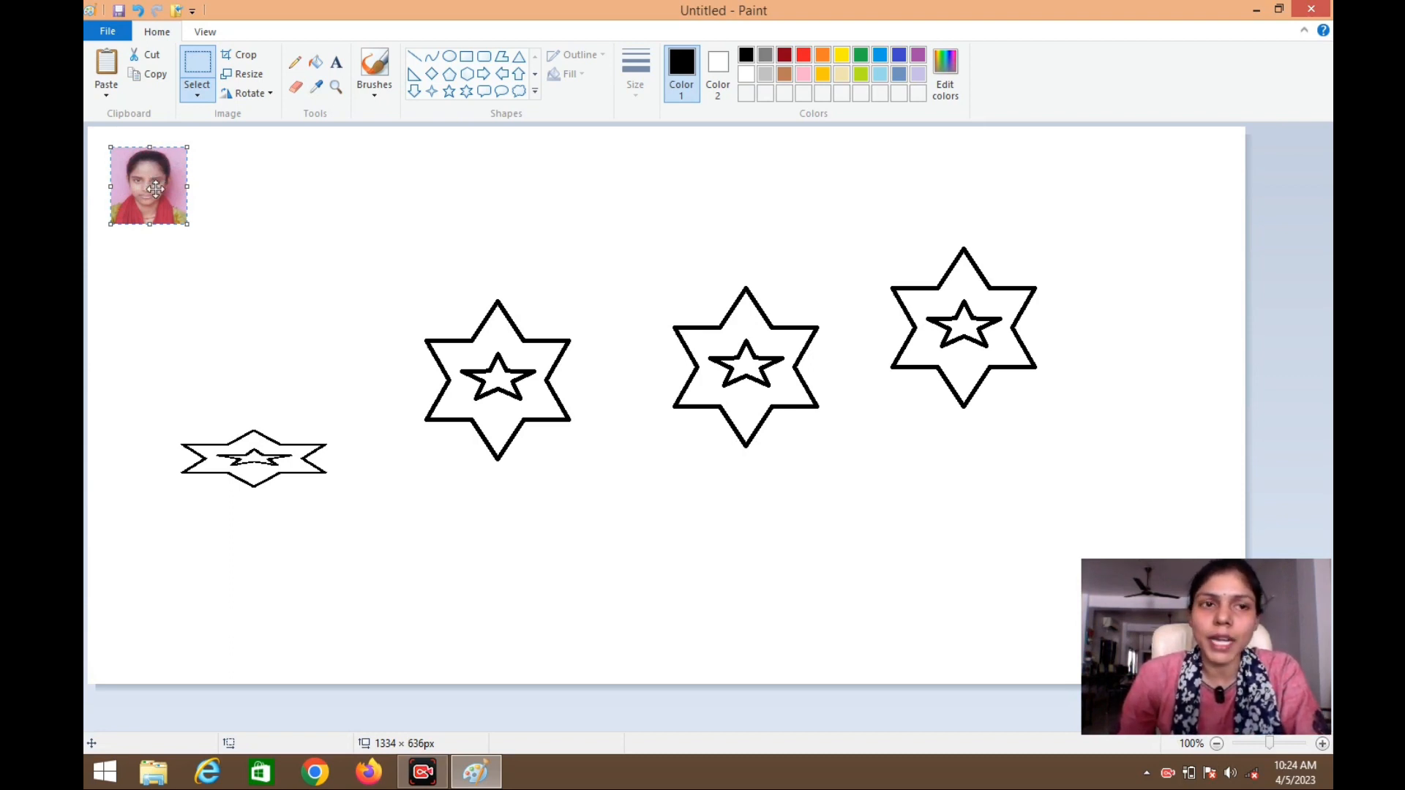
{"action": "left_click_drag", "start_coordinate": [156, 189], "coordinate": [239, 189]}
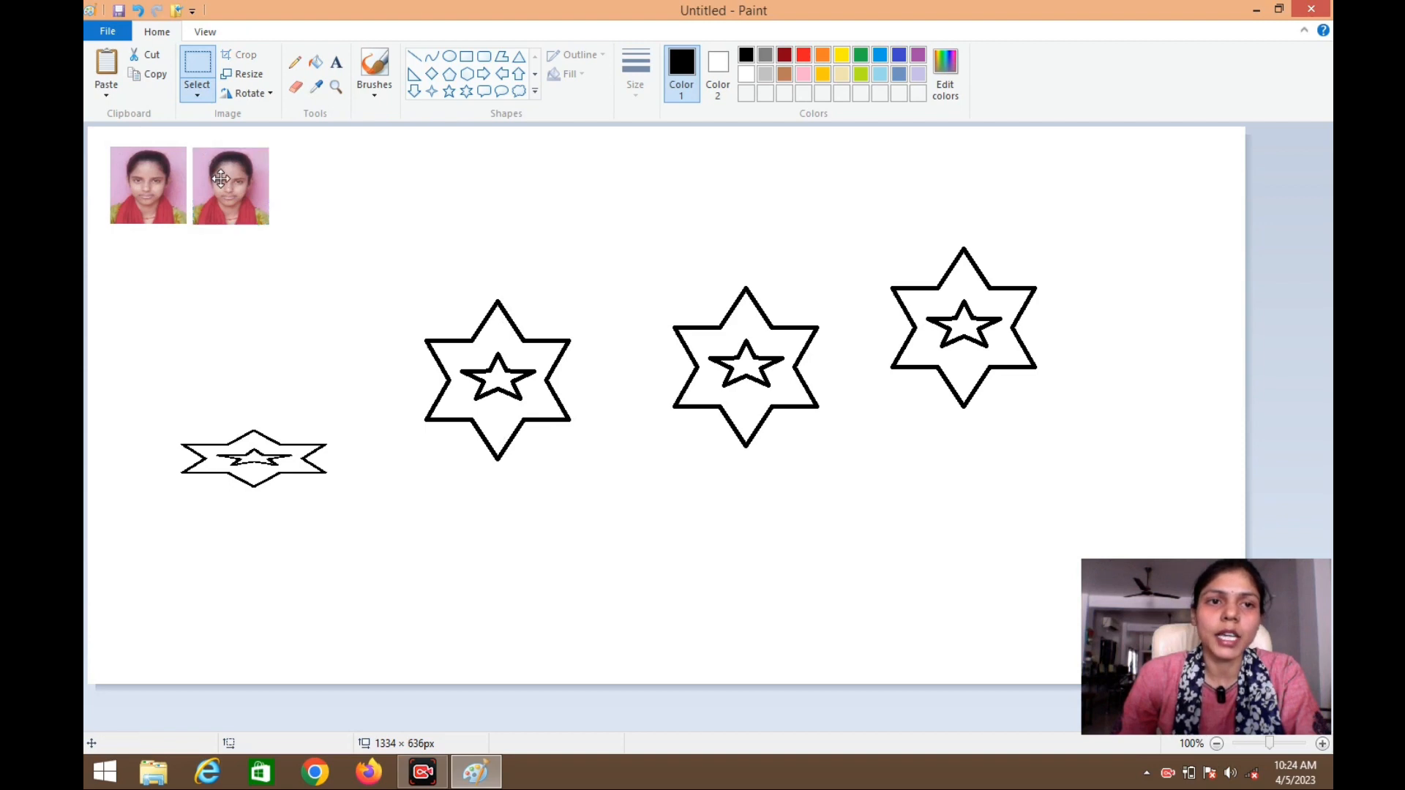
{"action": "left_click_drag", "start_coordinate": [224, 178], "coordinate": [396, 190]}
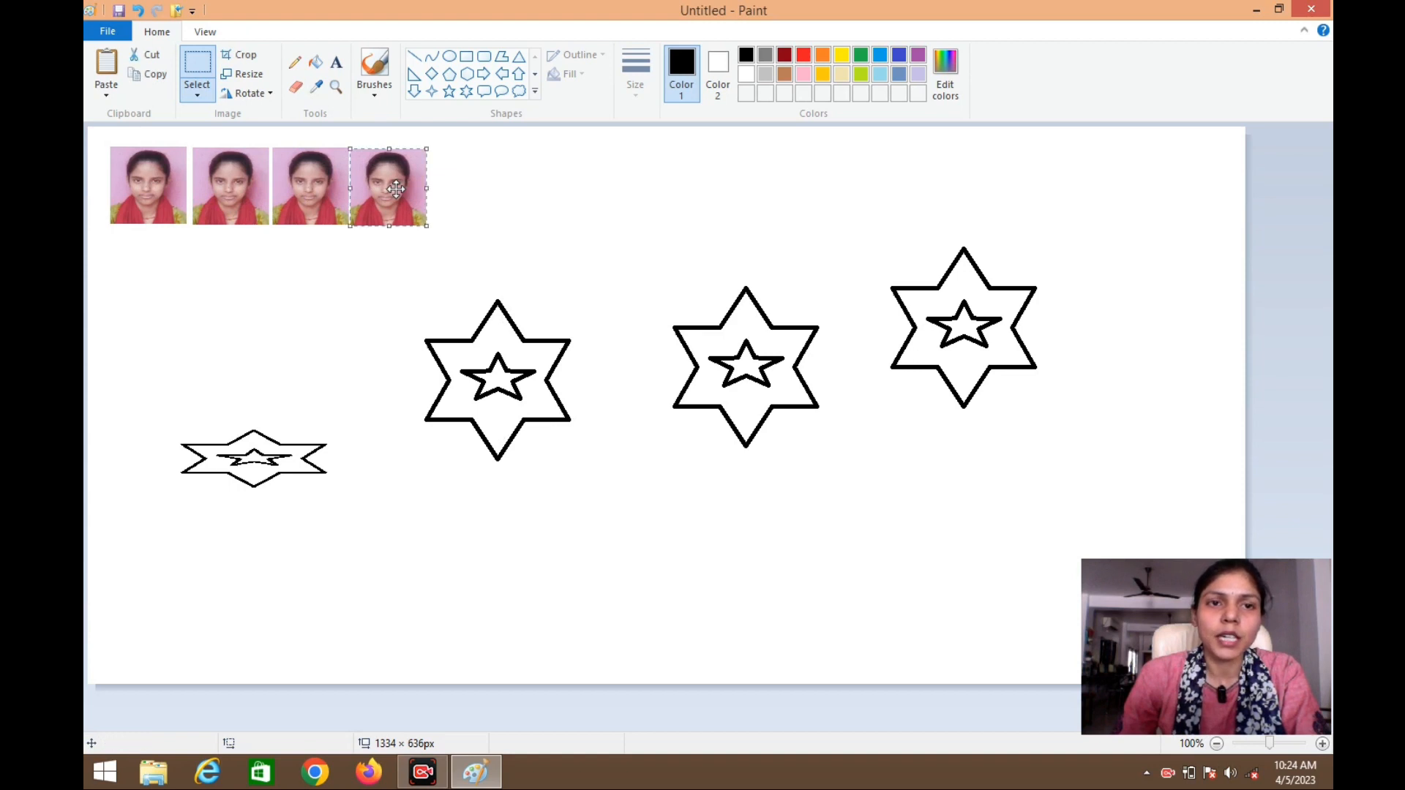
{"action": "left_click_drag", "start_coordinate": [395, 190], "coordinate": [550, 196]}
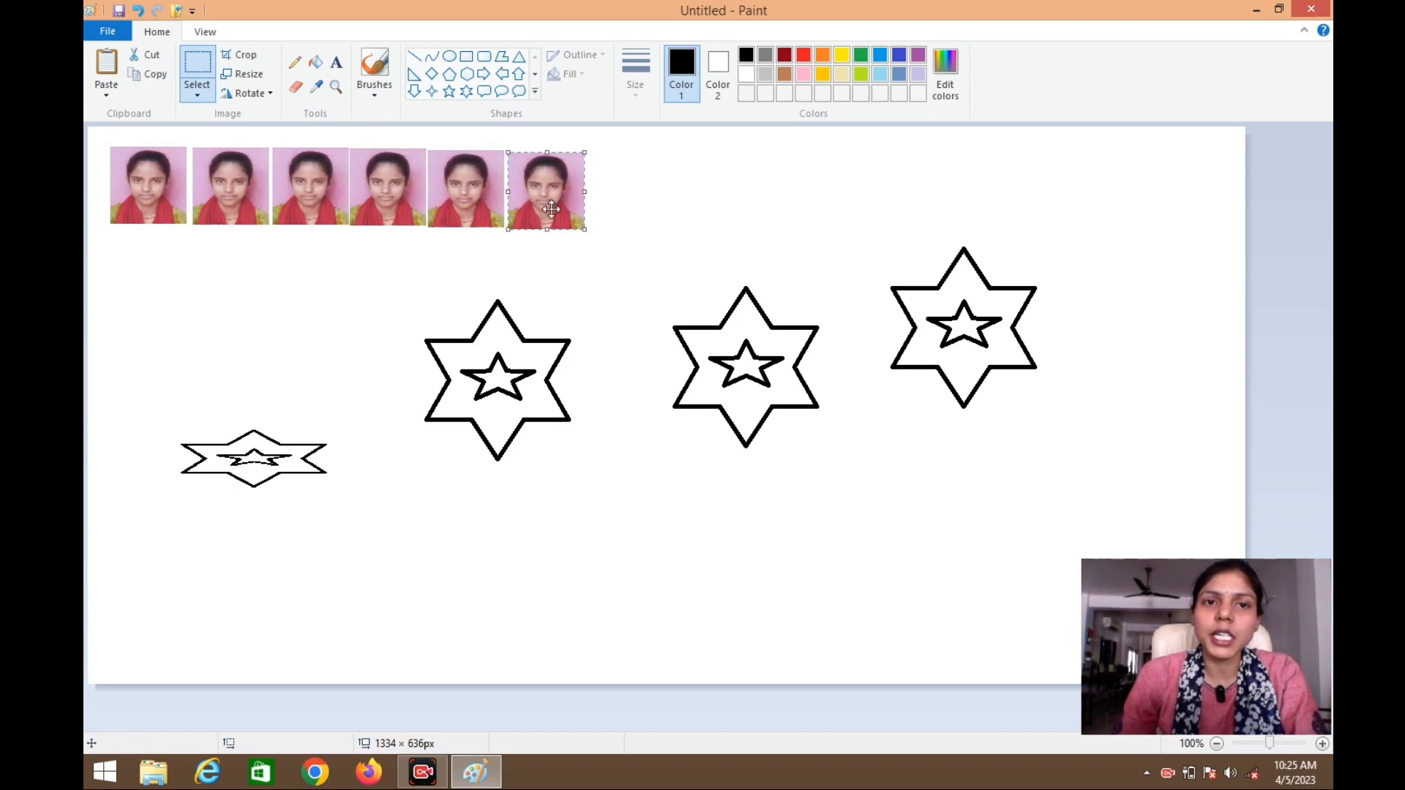
{"action": "left_click", "coordinate": [556, 326]}
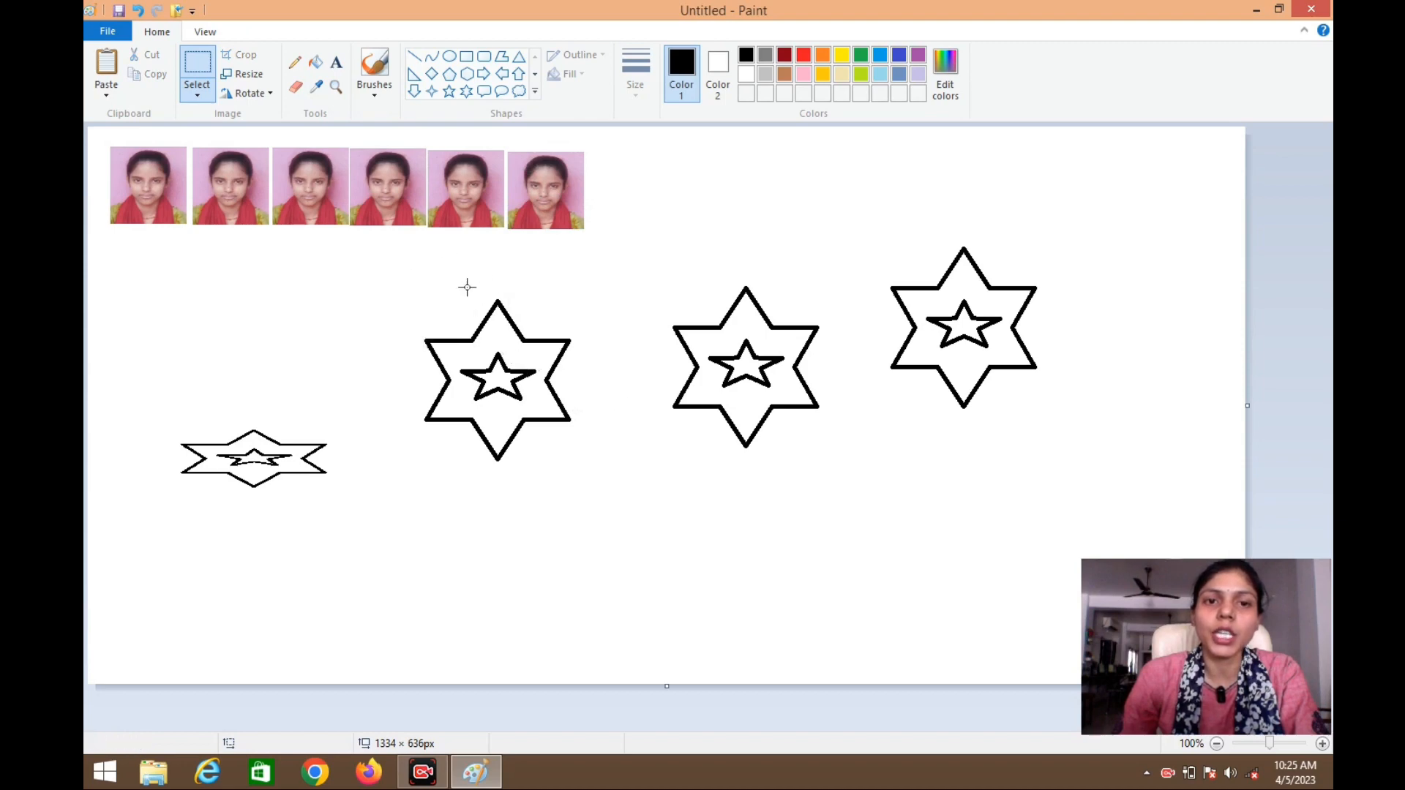
Select the star left of centre with a rectangular selection about 223 × 213 px and place four copies in a row below
{"action": "left_click", "coordinate": [197, 94]}
{"action": "left_click", "coordinate": [214, 138]}
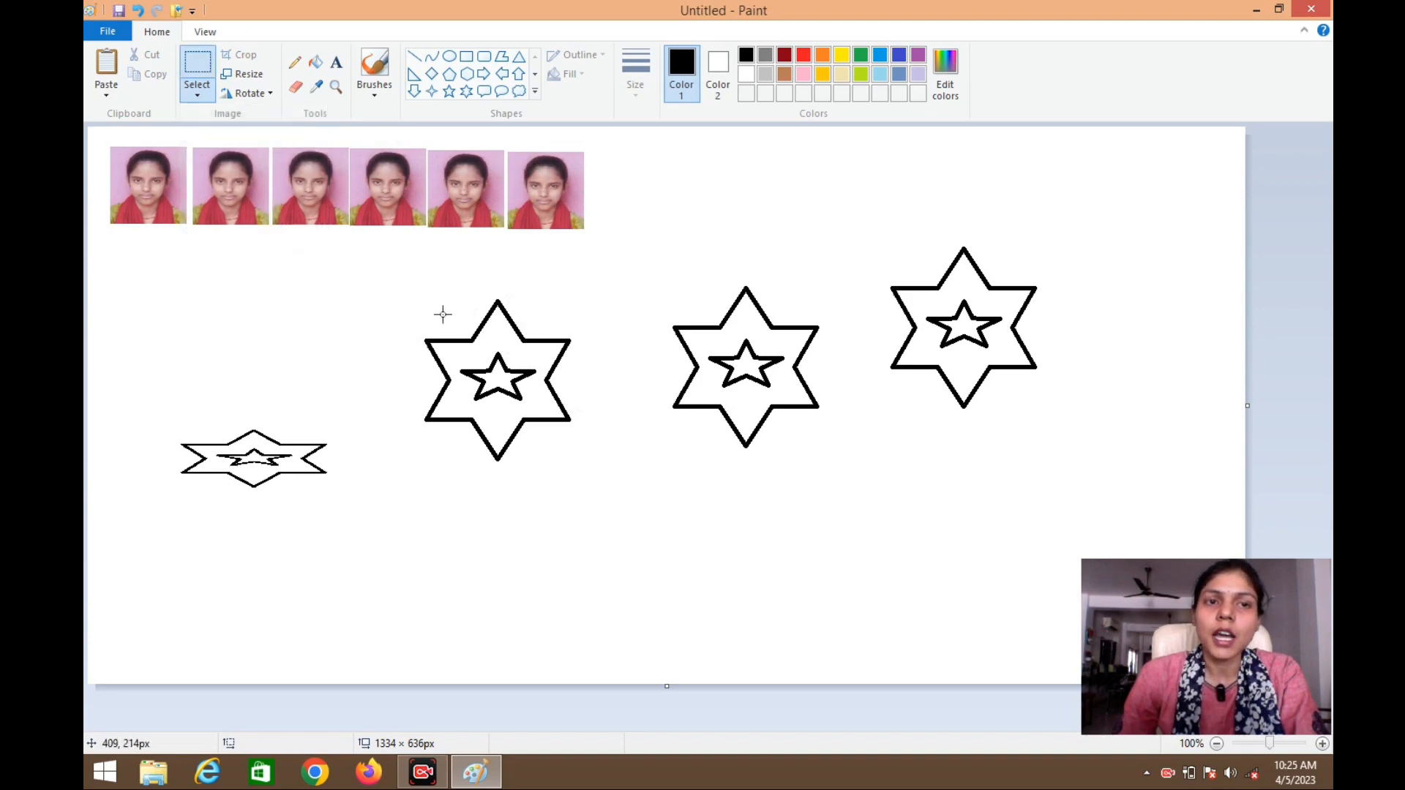
{"action": "left_click_drag", "start_coordinate": [398, 280], "coordinate": [590, 466]}
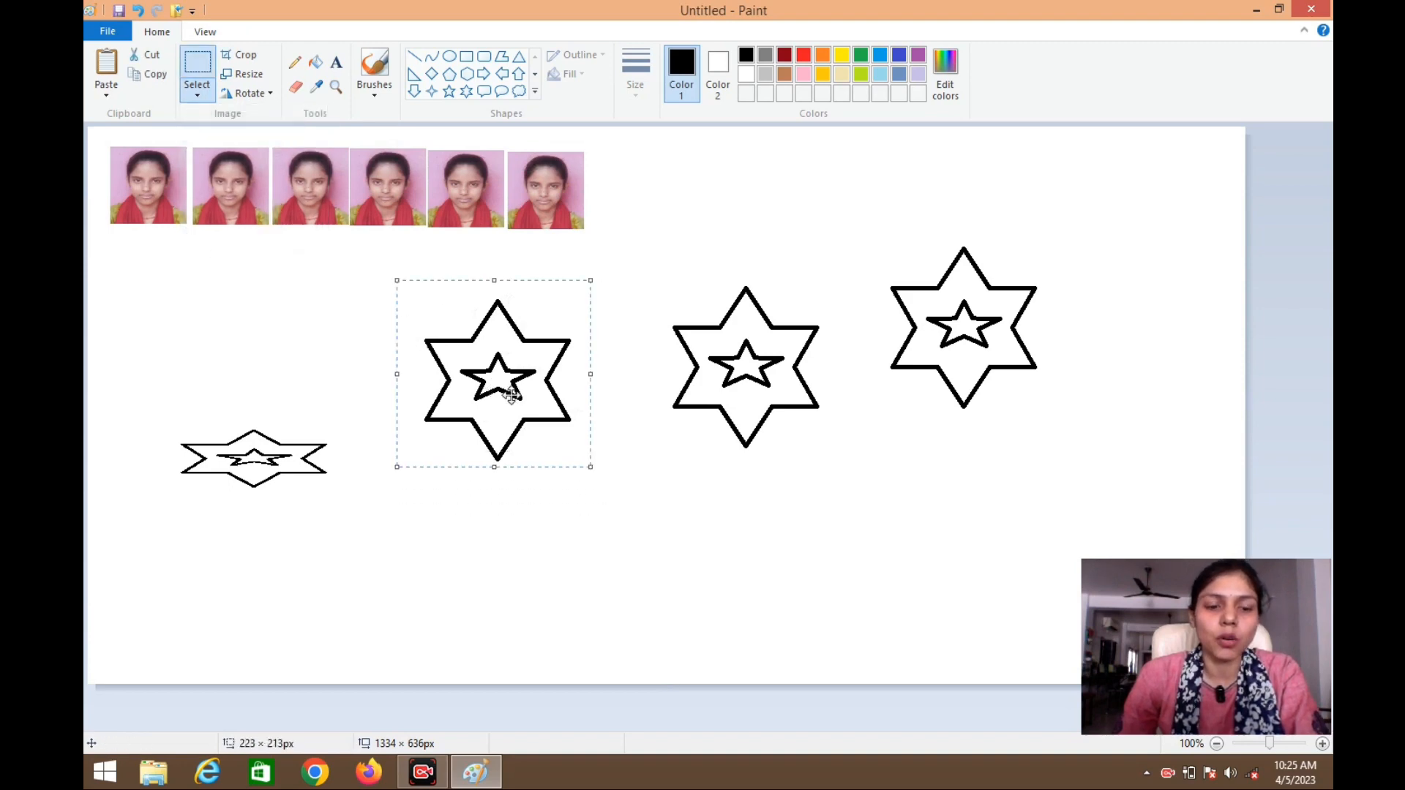
{"action": "left_click_drag", "start_coordinate": [511, 395], "coordinate": [221, 549]}
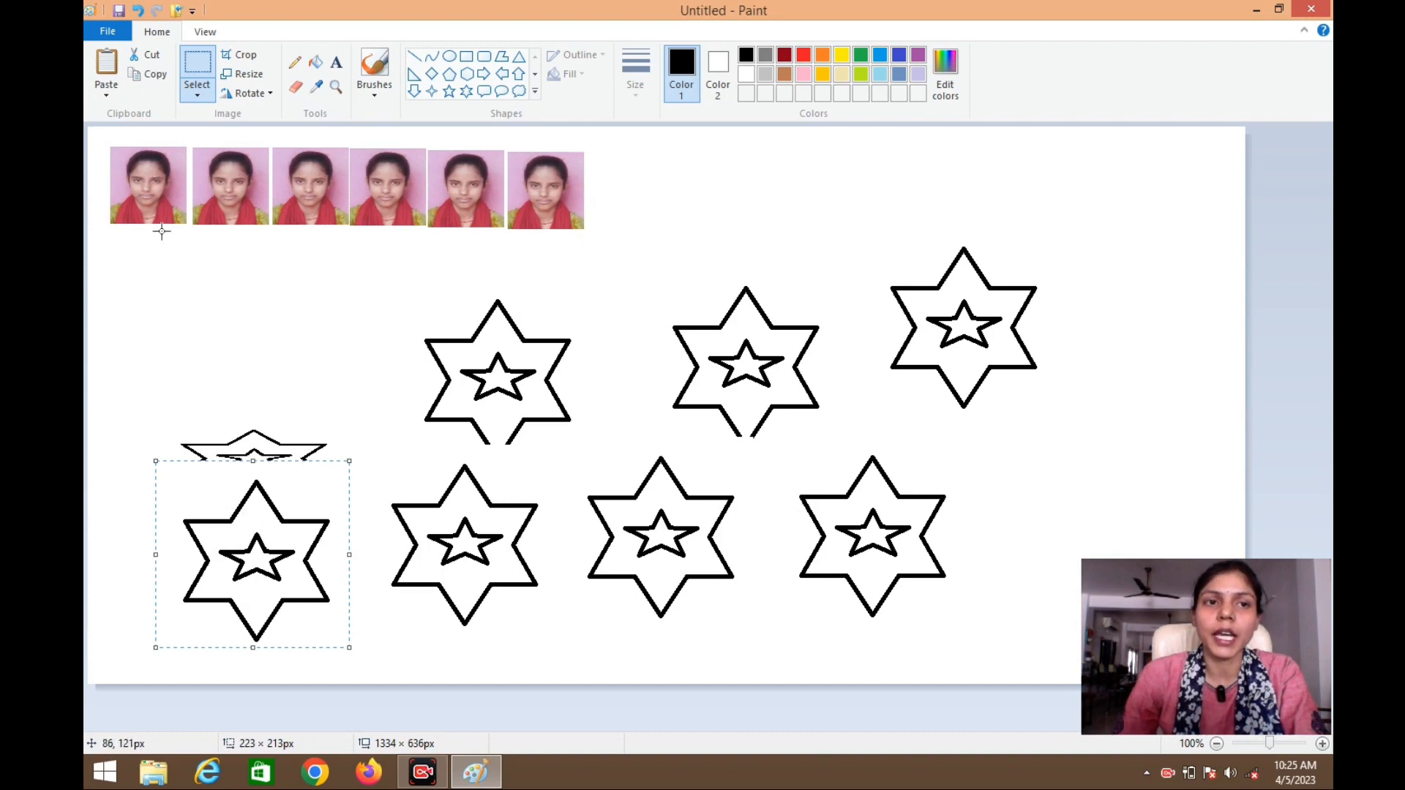
Paste the second-row portrait photo from the Pictures folder at full size and move it down below the tops of the small photos
{"action": "left_click", "coordinate": [104, 100]}
{"action": "left_click", "coordinate": [138, 134]}
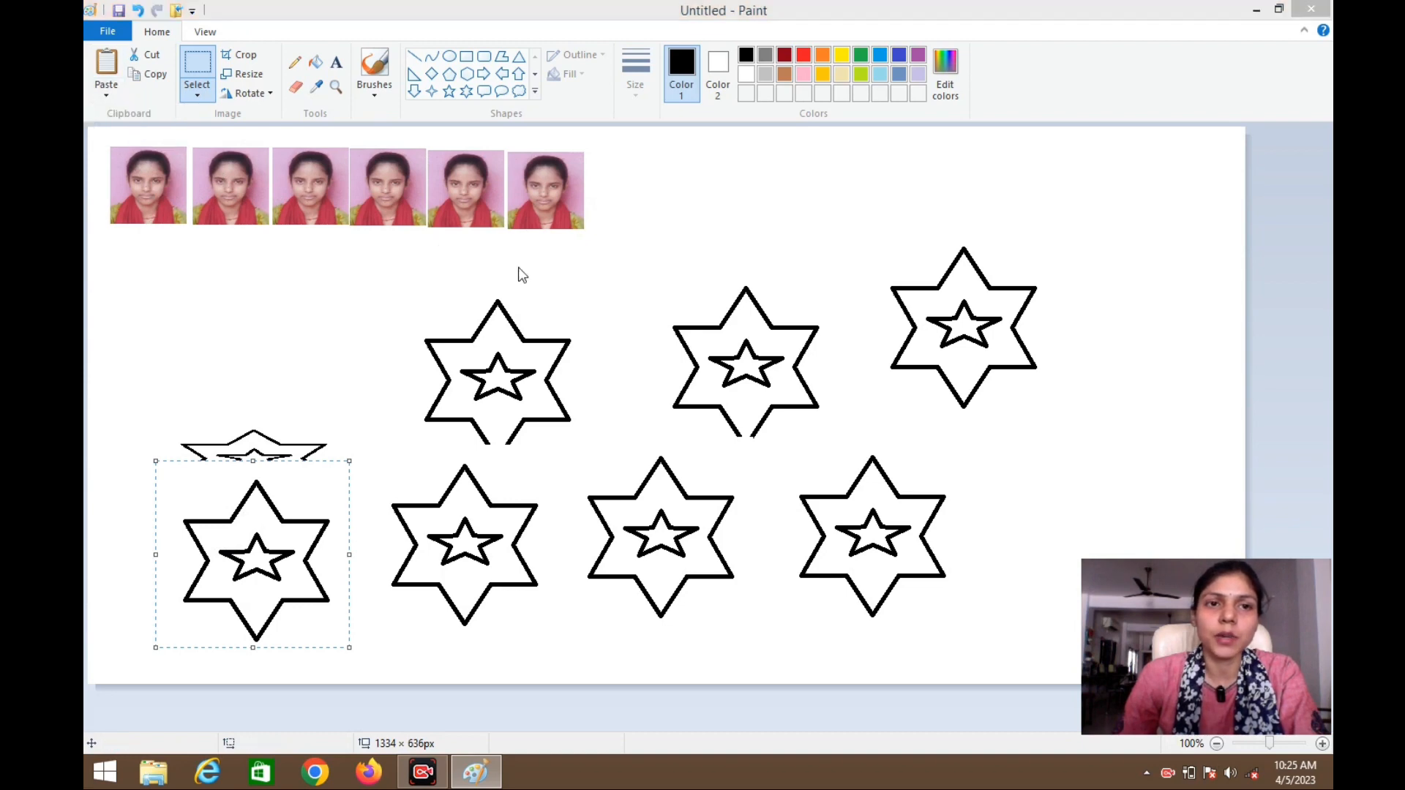
{"action": "left_click", "coordinate": [412, 388]}
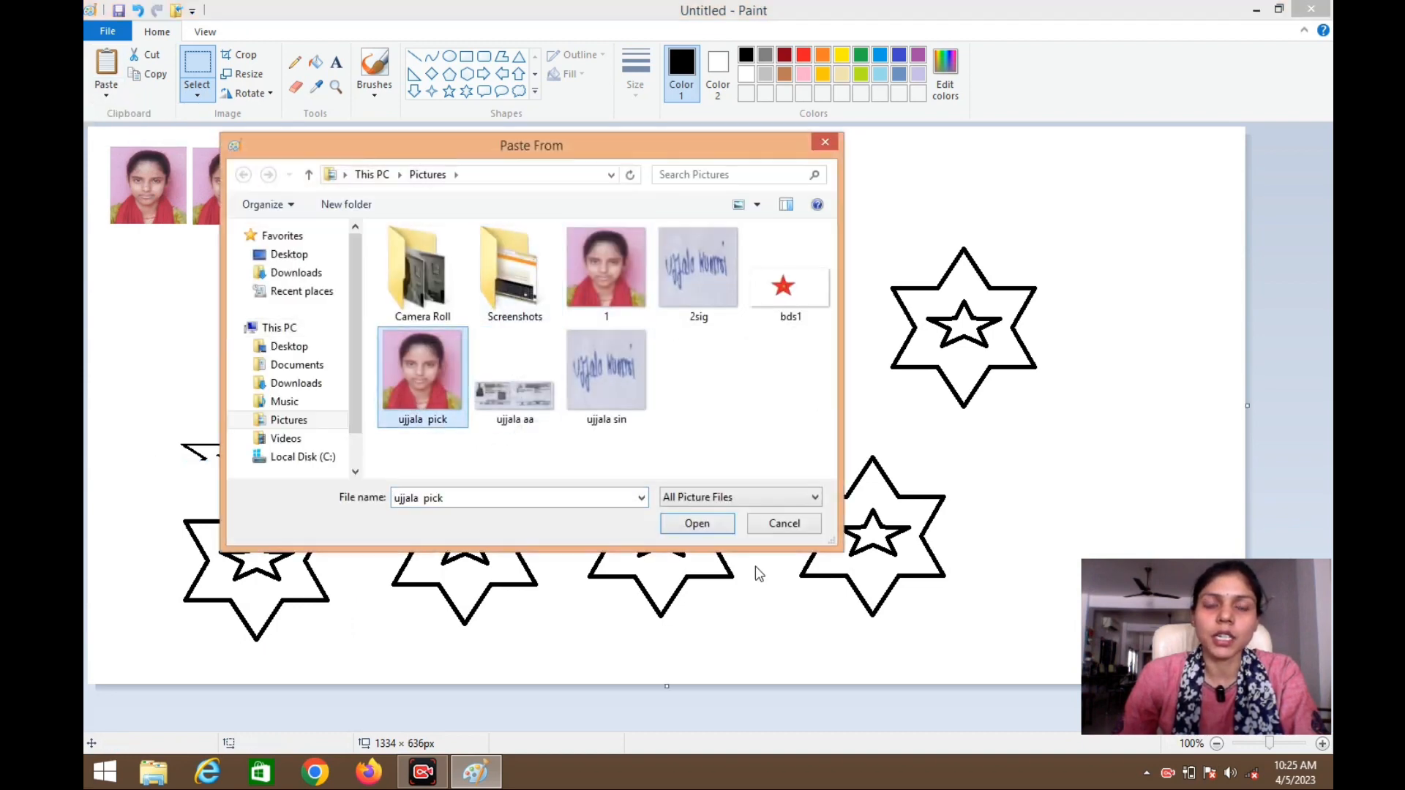
{"action": "left_click", "coordinate": [694, 526]}
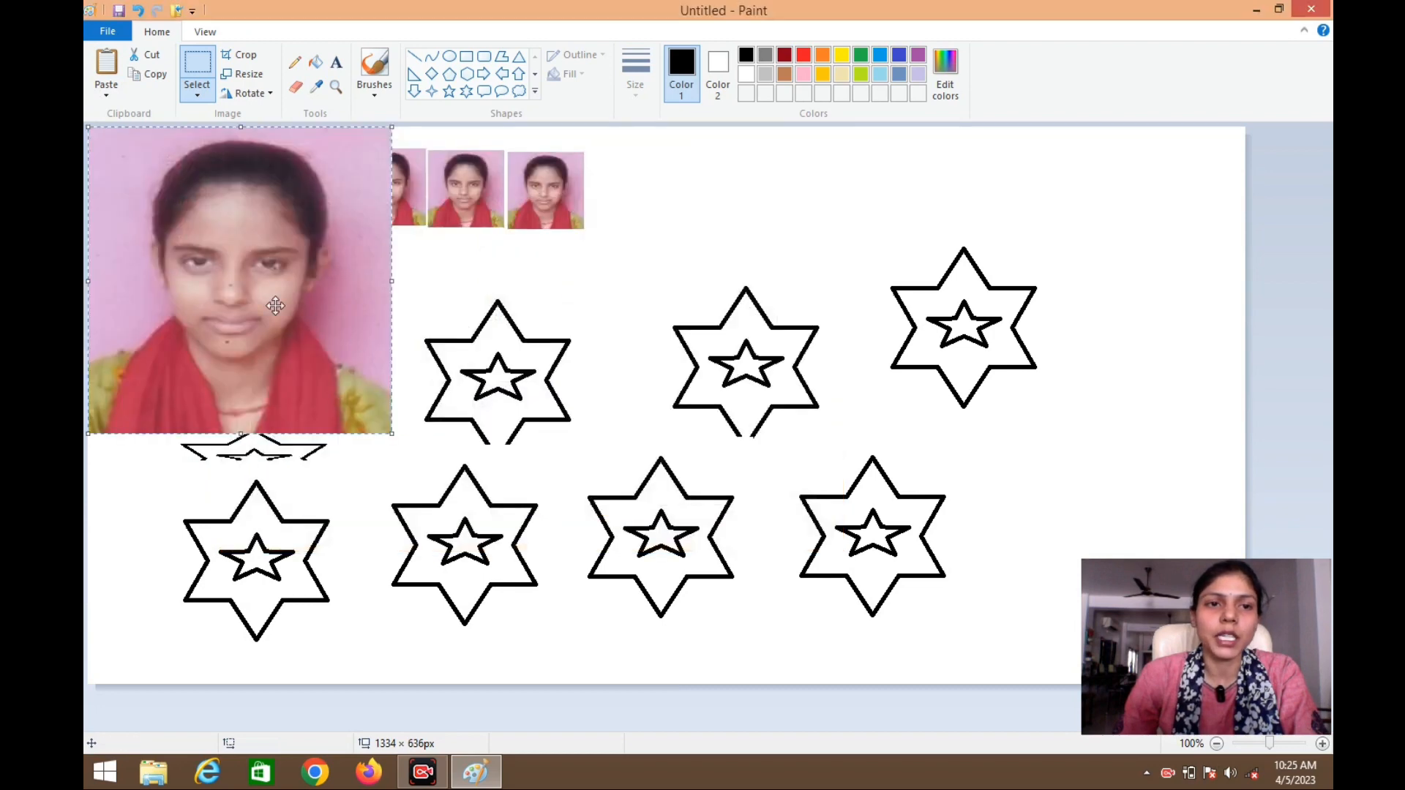
{"action": "left_click_drag", "start_coordinate": [276, 305], "coordinate": [283, 391]}
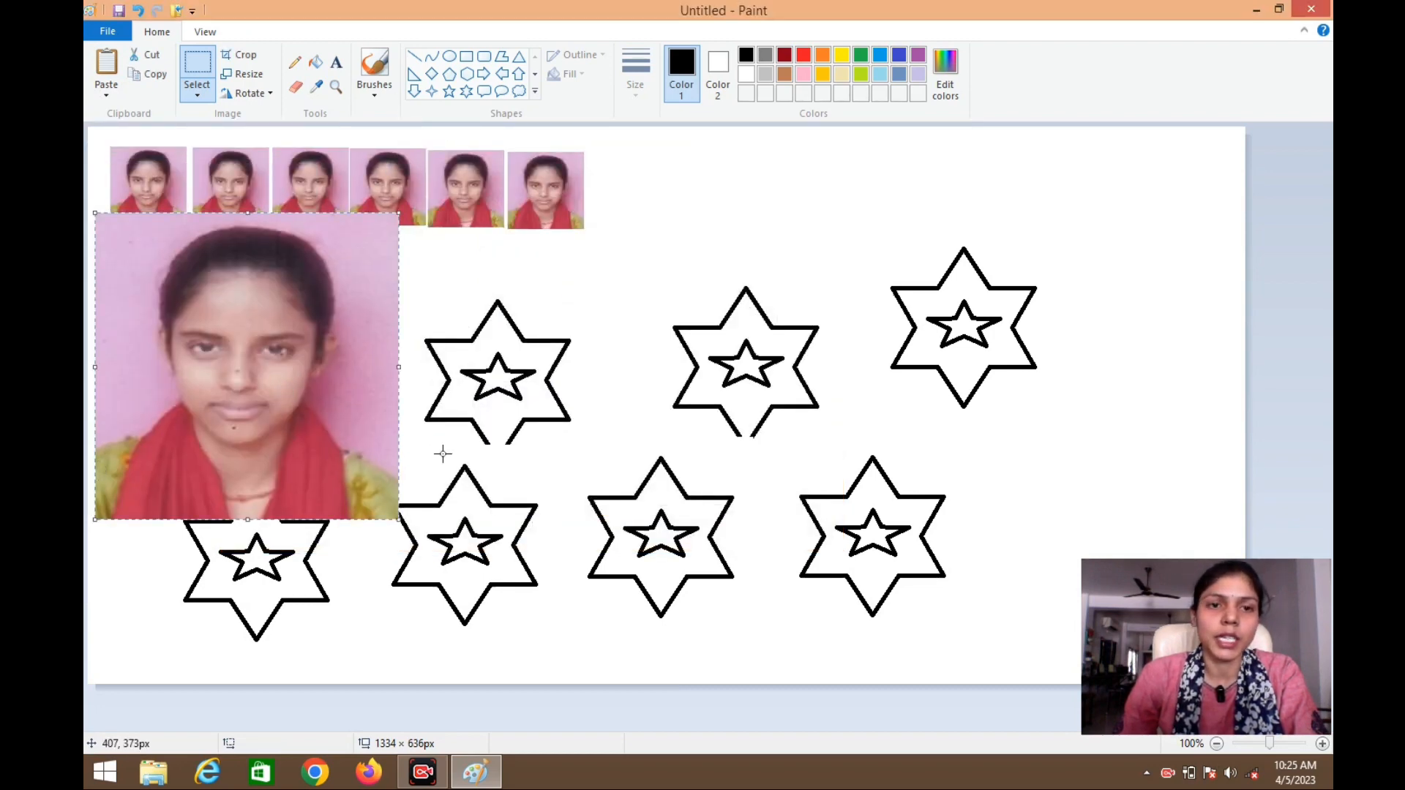
Draw a text box about 272 × 52 px across the lower part of the large portrait and set its font to Arial Black
{"action": "left_click", "coordinate": [335, 63]}
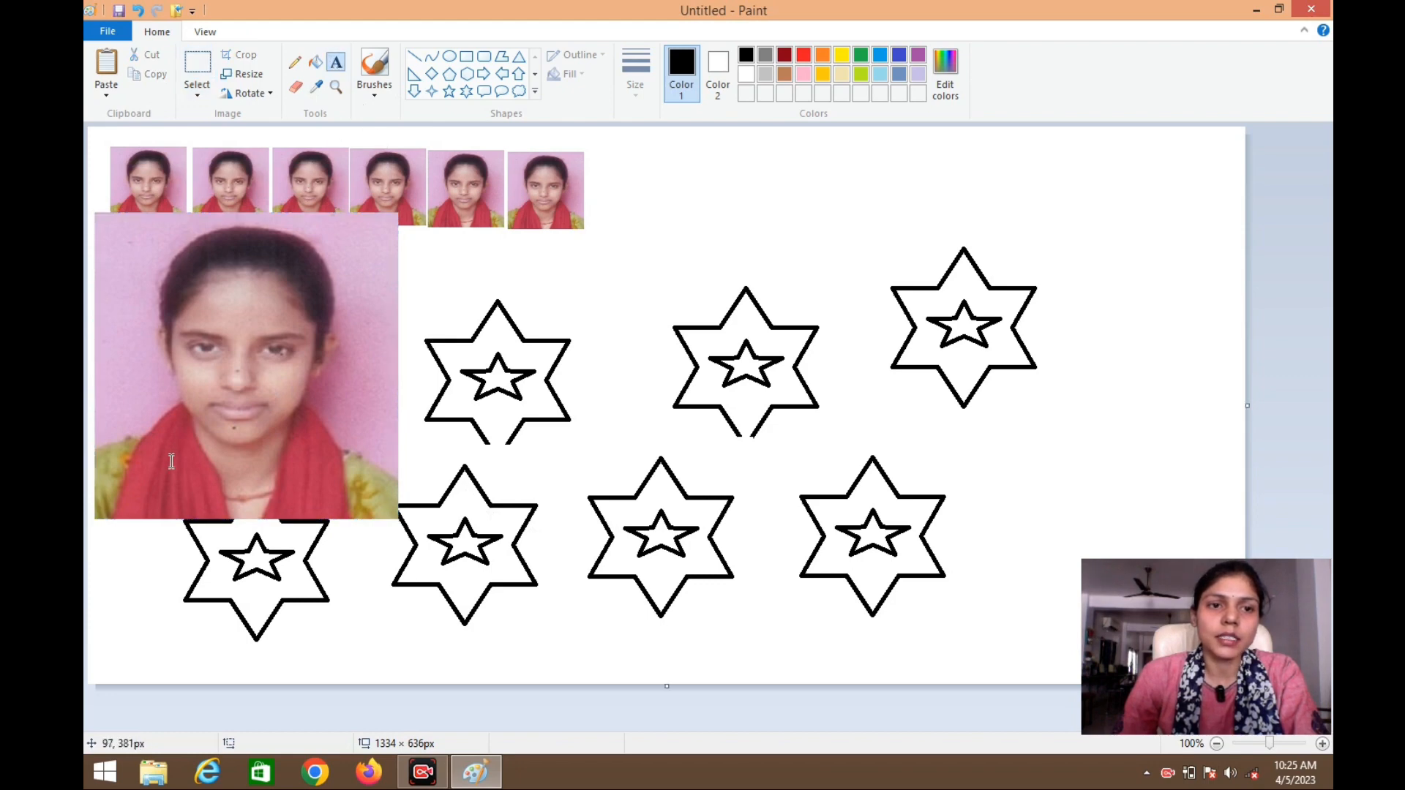
{"action": "left_click_drag", "start_coordinate": [129, 464], "coordinate": [365, 510]}
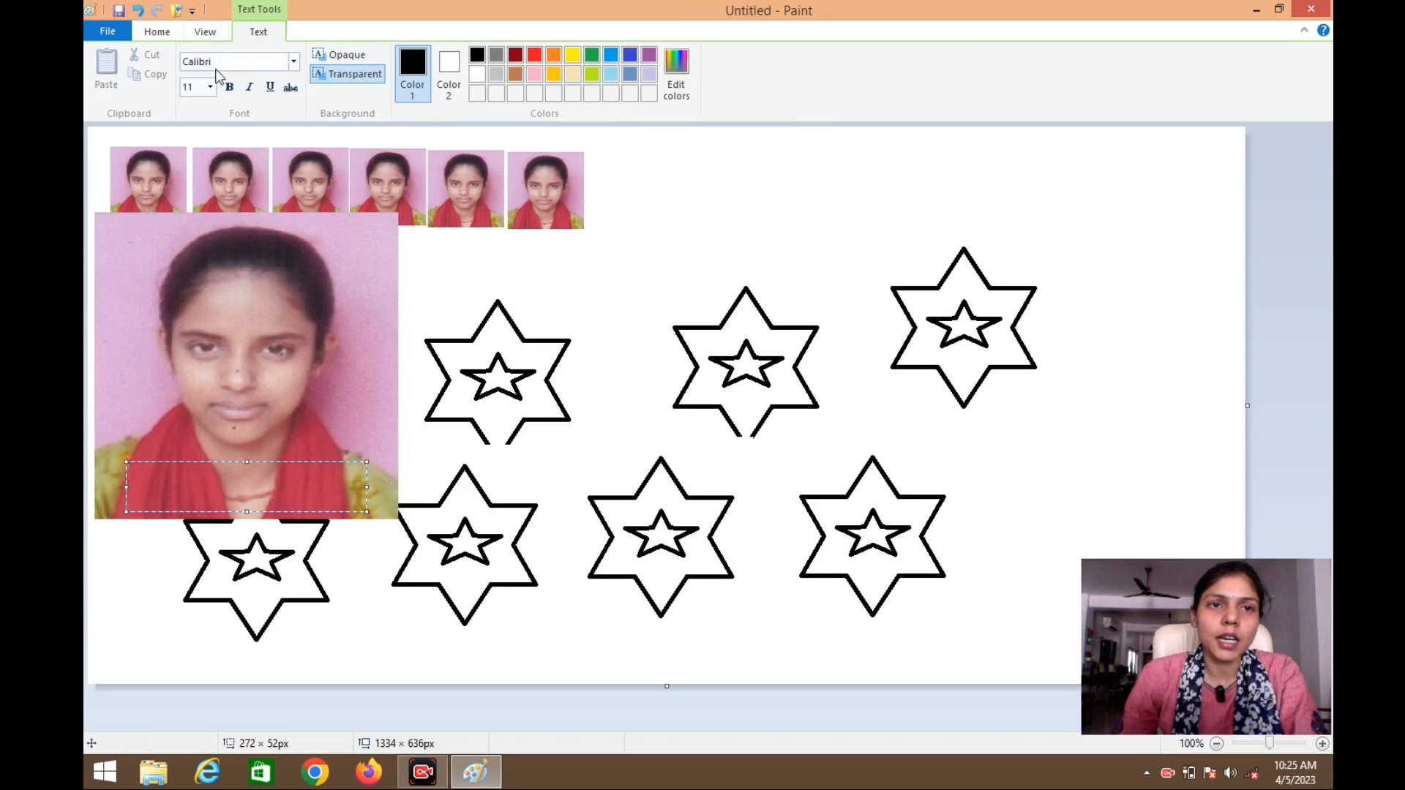
{"action": "left_click", "coordinate": [294, 62]}
{"action": "left_click", "coordinate": [289, 88]}
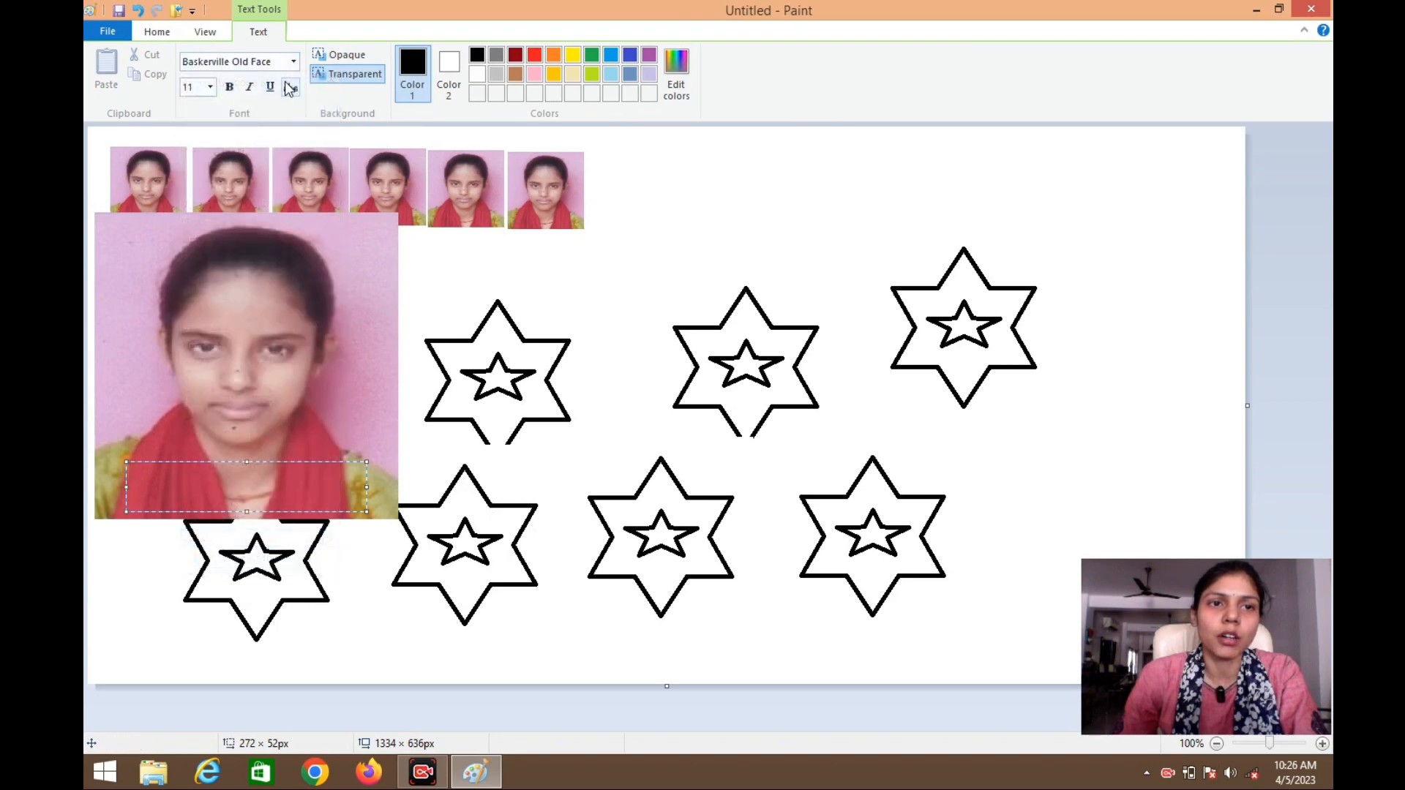
{"action": "left_click", "coordinate": [293, 61]}
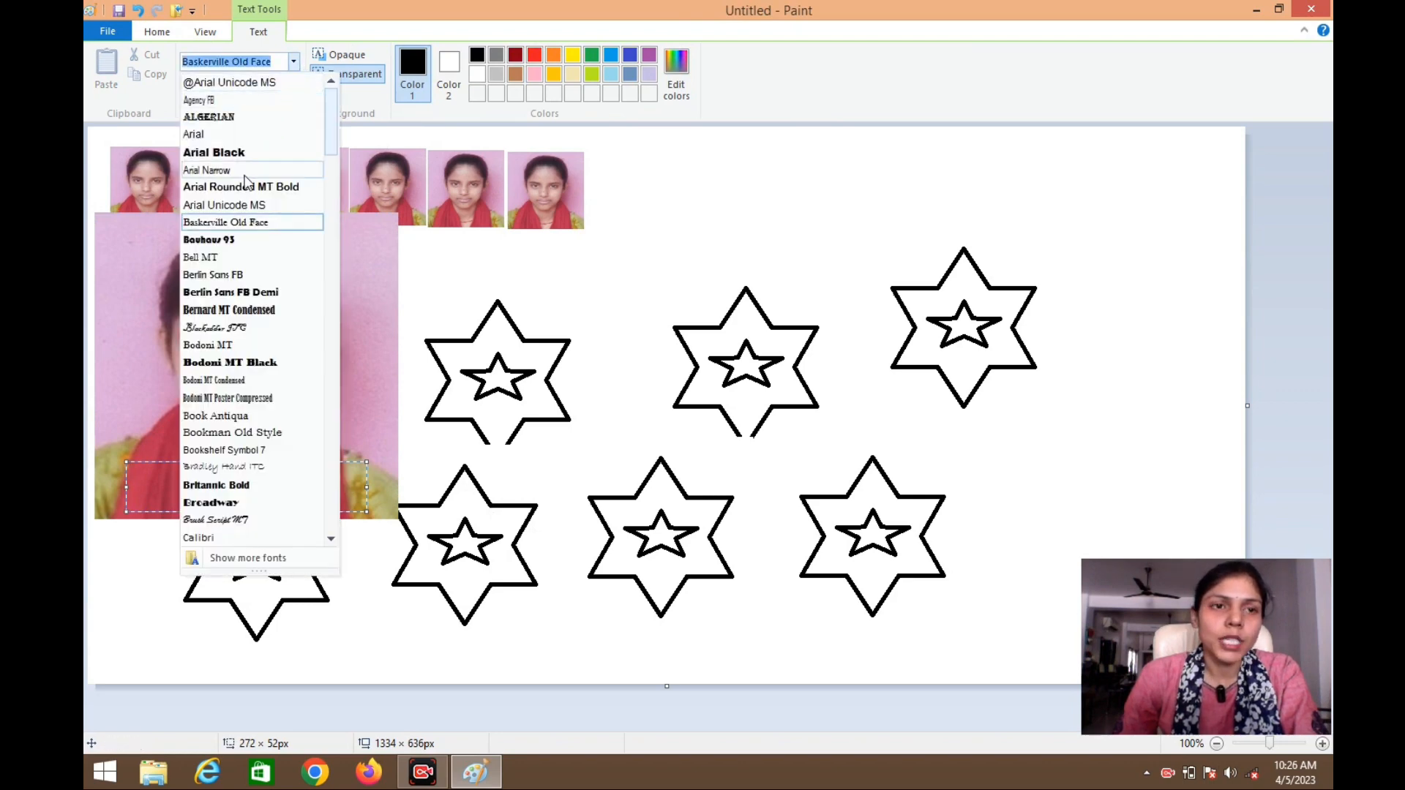
{"action": "left_click", "coordinate": [233, 152]}
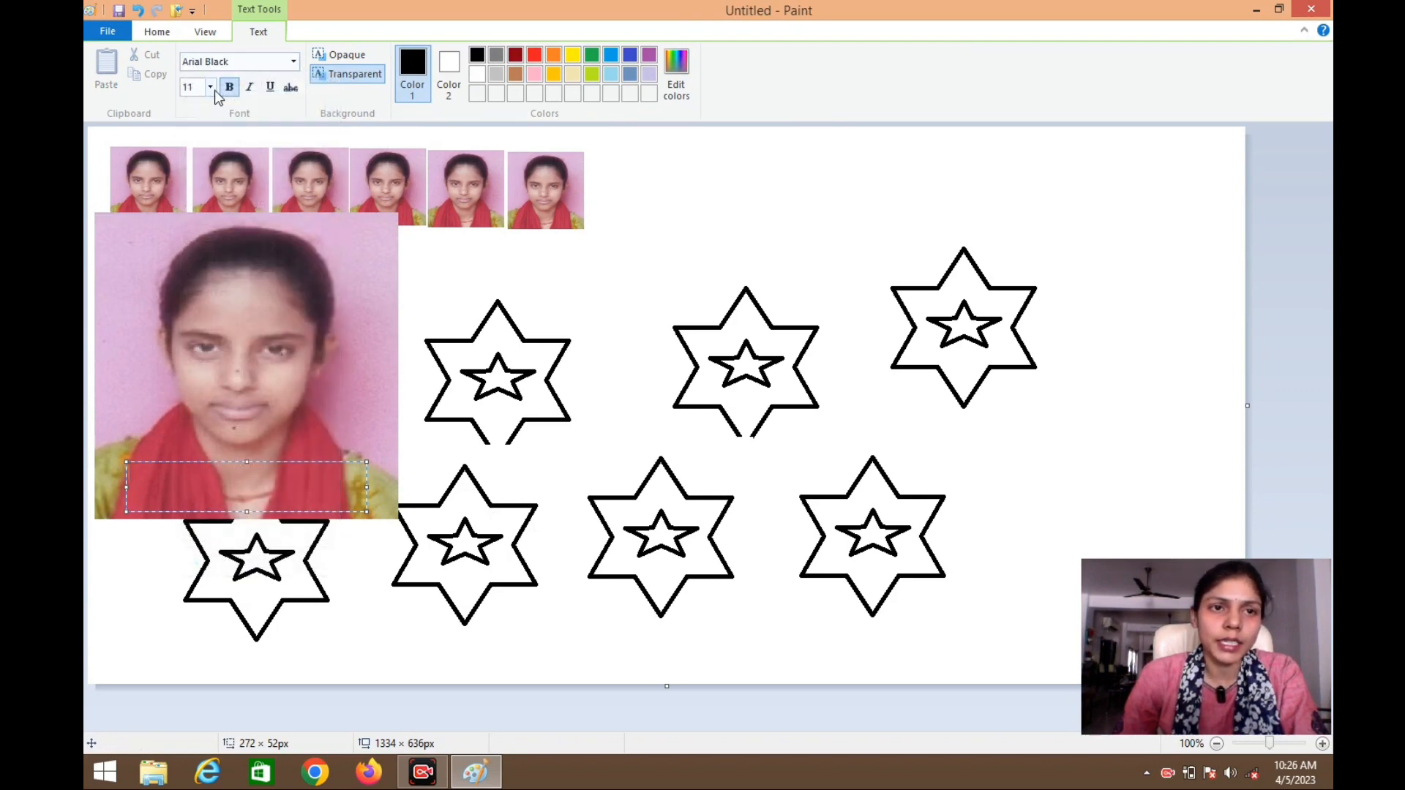
Set the text size to 26 and the text colour to green
{"action": "left_click", "coordinate": [211, 88]}
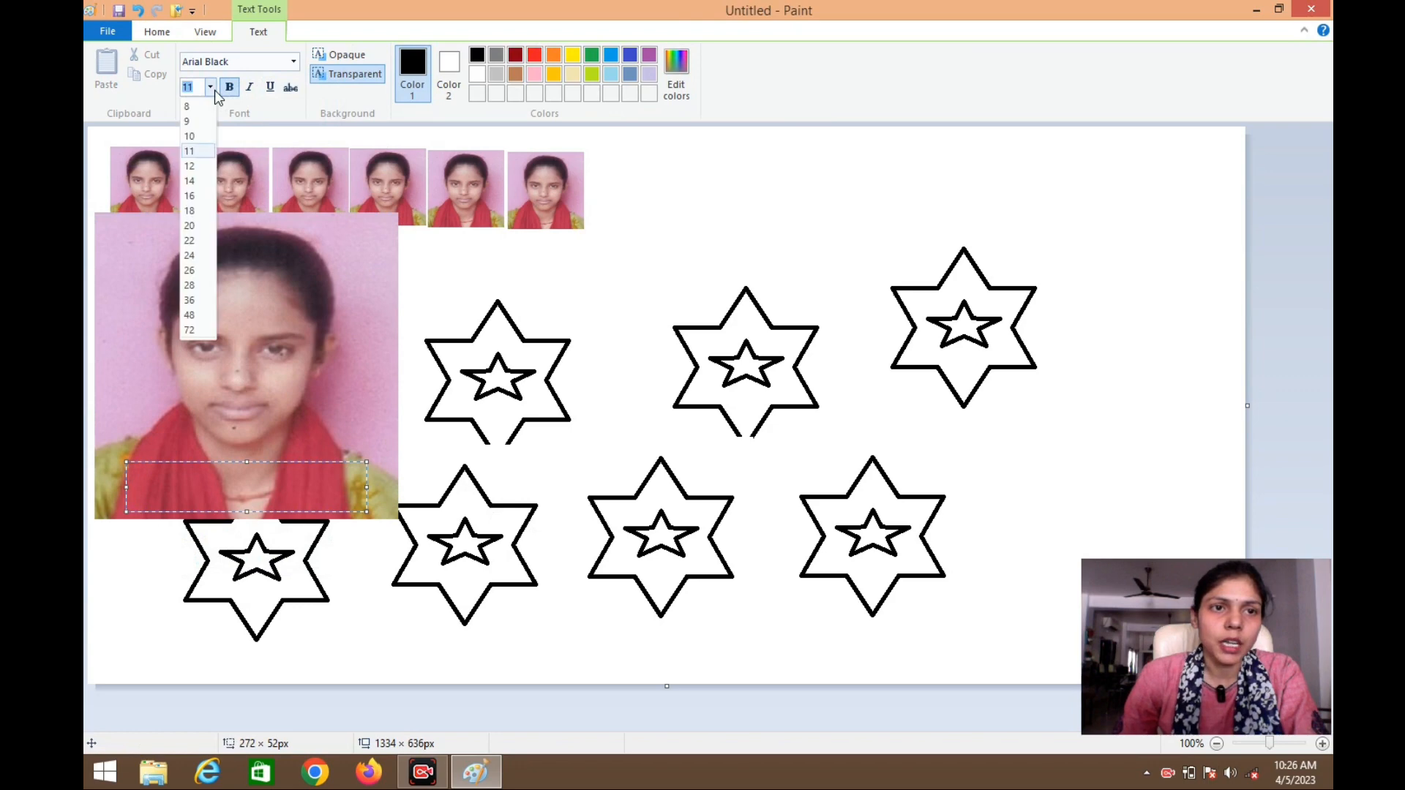
{"action": "left_click", "coordinate": [190, 271]}
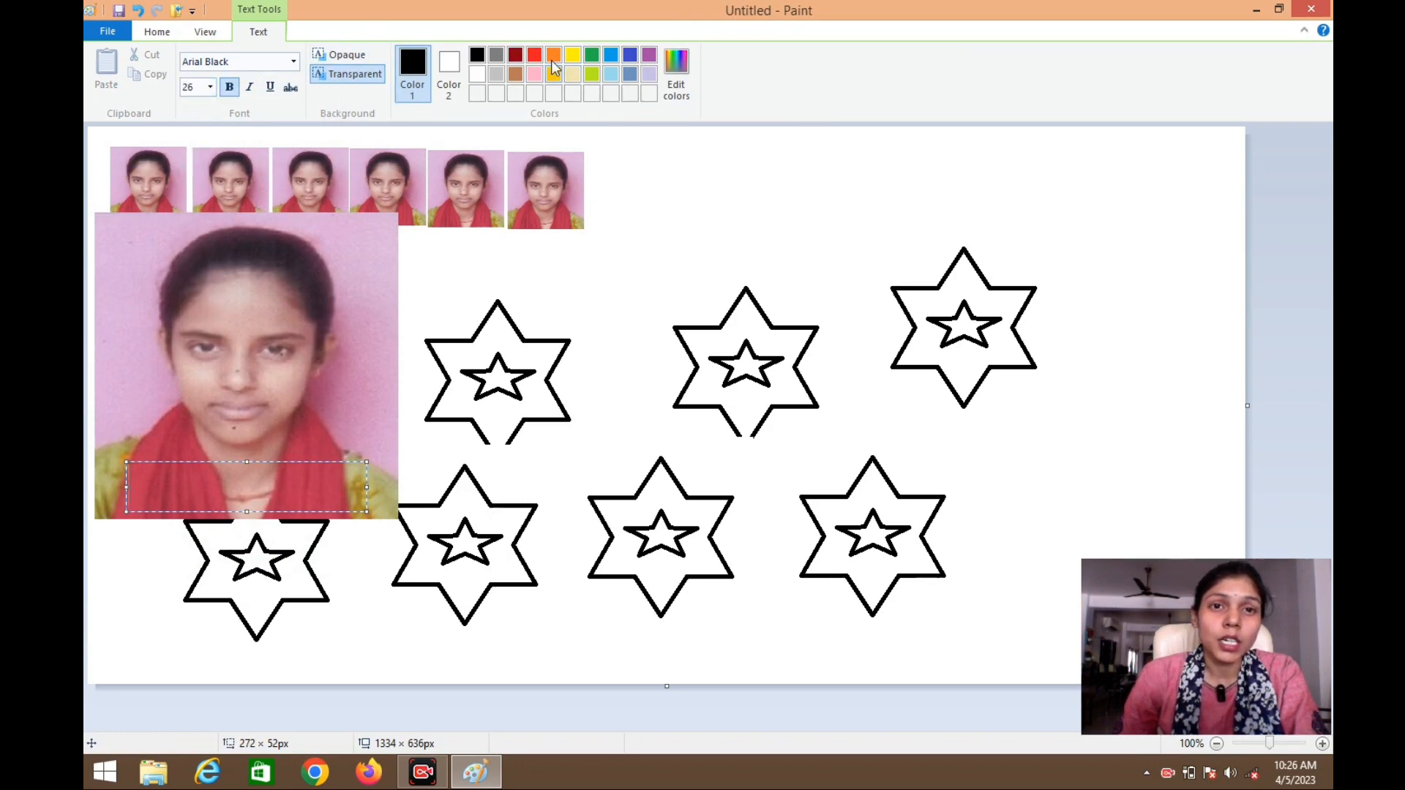
{"action": "left_click", "coordinate": [591, 57]}
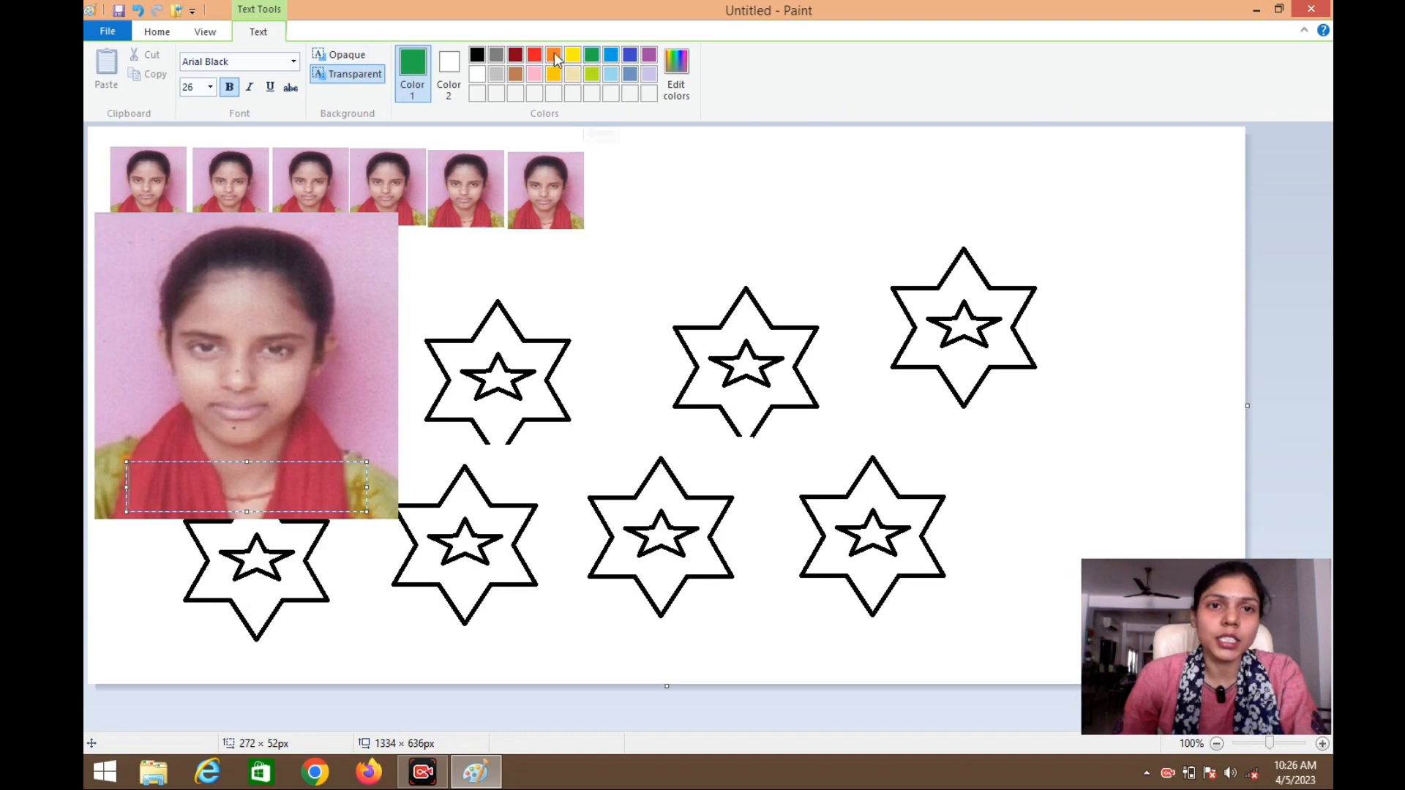
{"action": "left_click", "coordinate": [230, 89]}
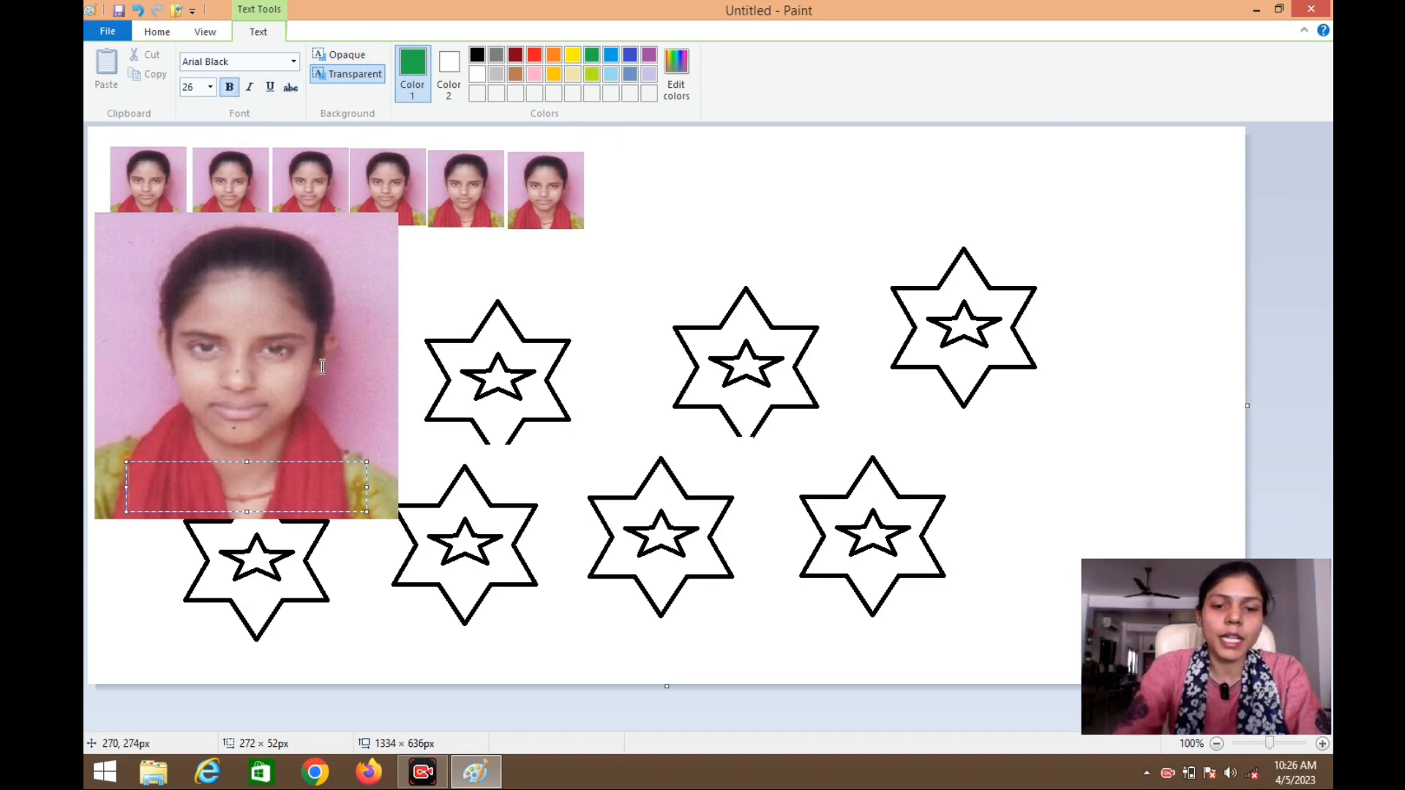
Enter the pictured person's first name in lowercase, shift the text right towards the middle of the large portrait, and finish the text
{"action": "type", "text": "Uj"}
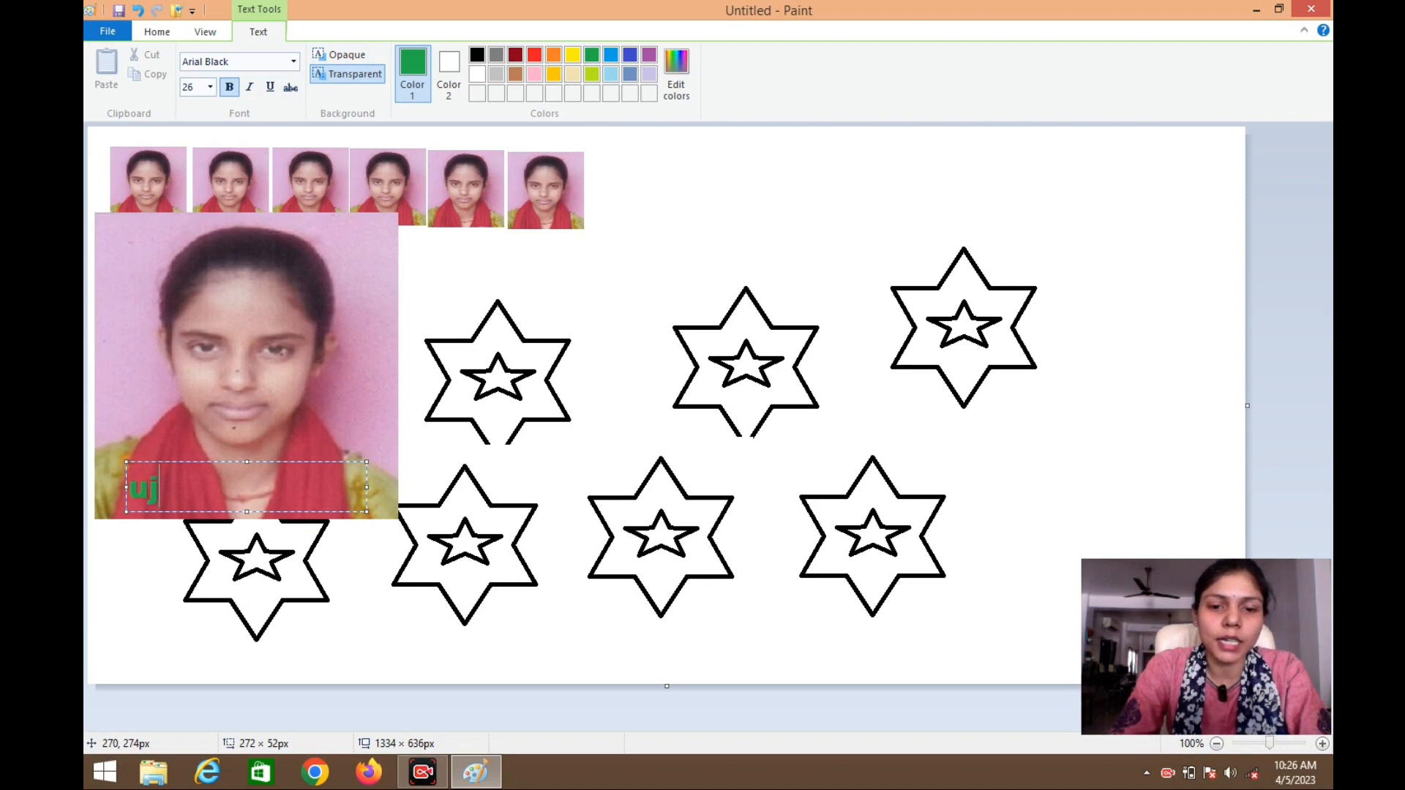
{"action": "type", "text": "jala"}
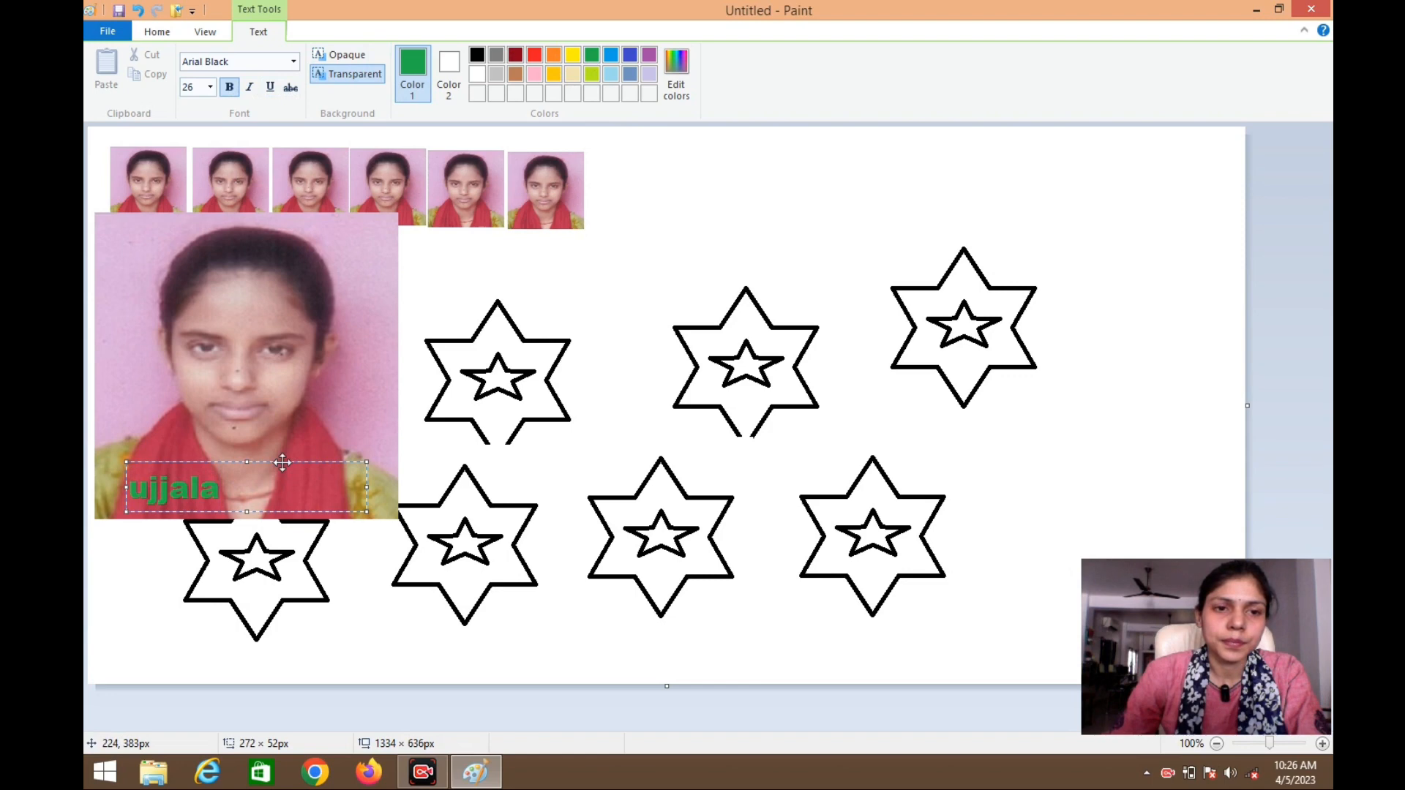
{"action": "left_click_drag", "start_coordinate": [283, 462], "coordinate": [334, 464]}
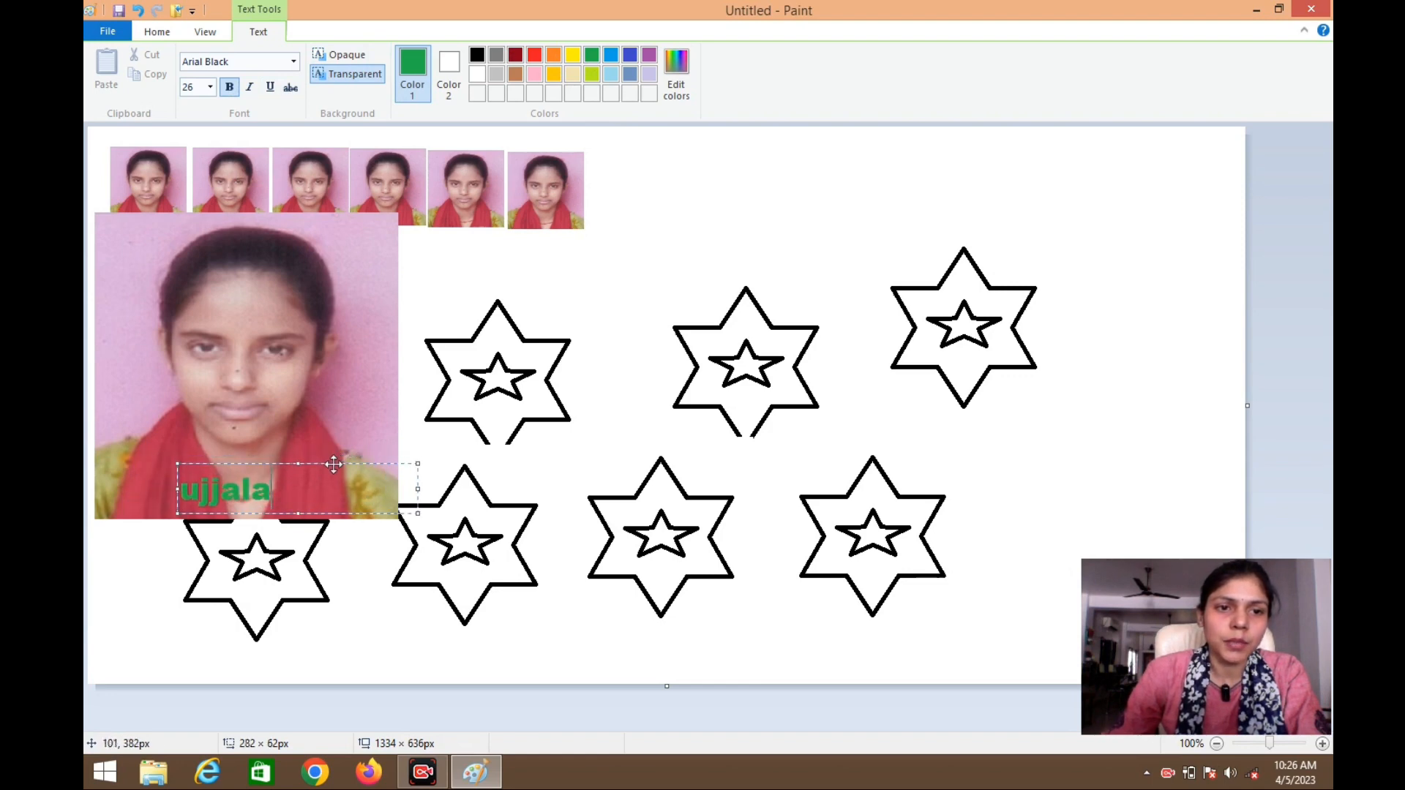
{"action": "left_click", "coordinate": [345, 598]}
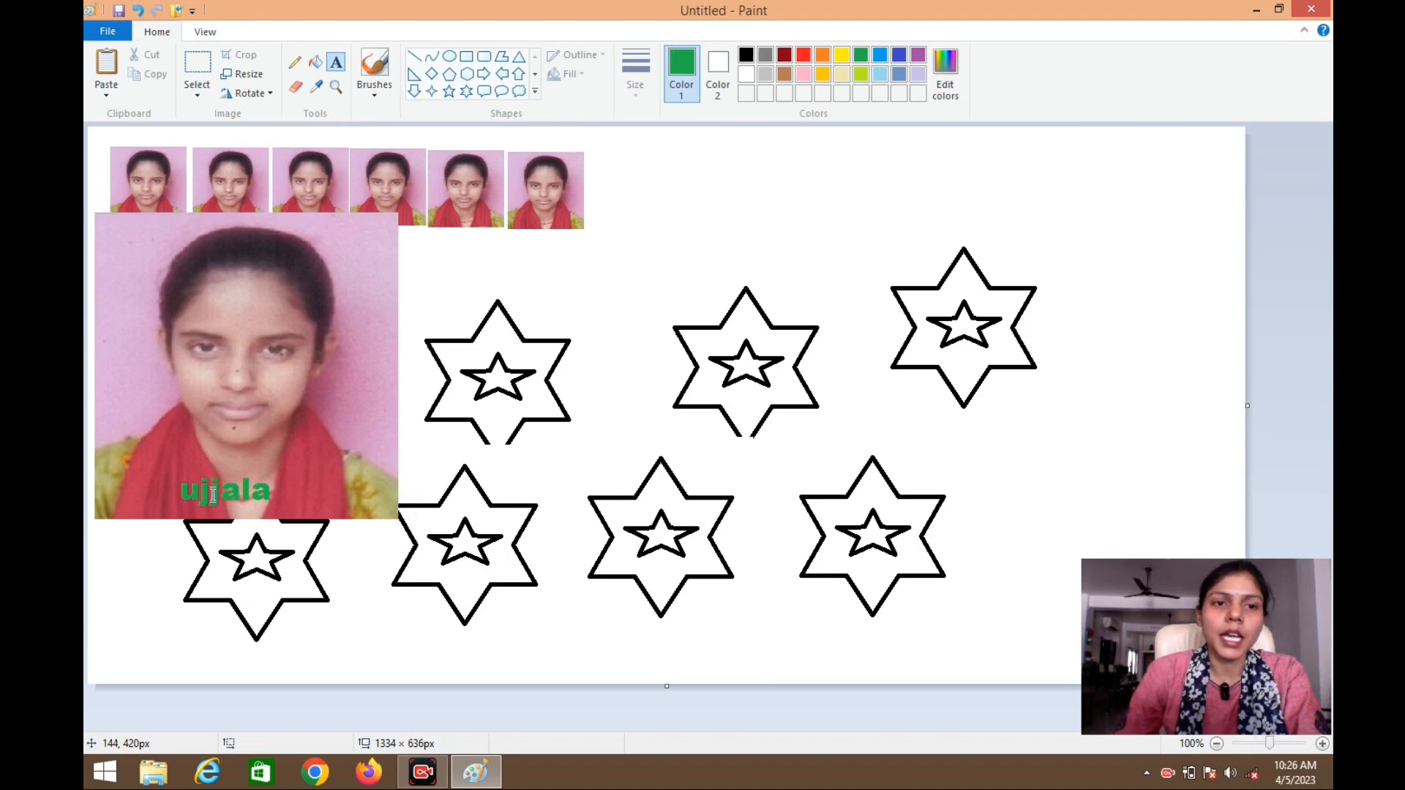